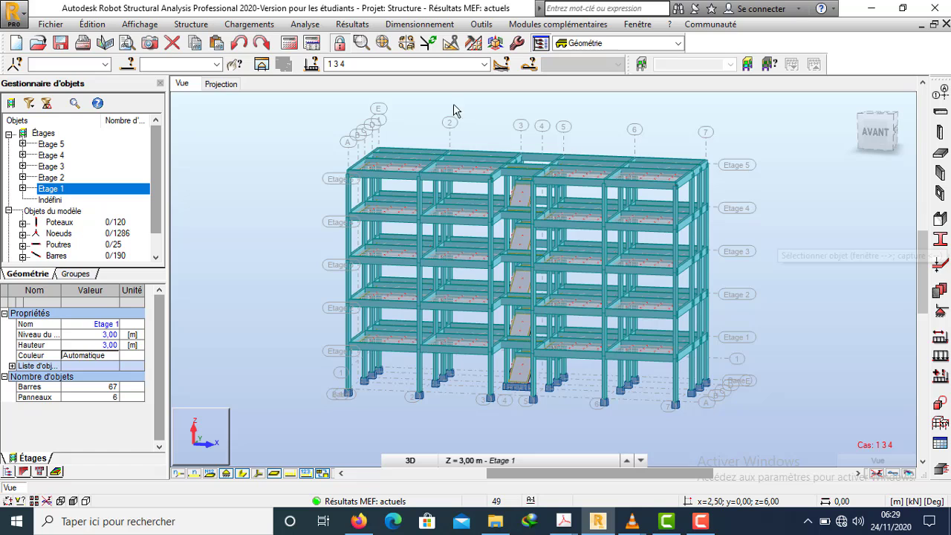
pyautogui.click(484, 65)
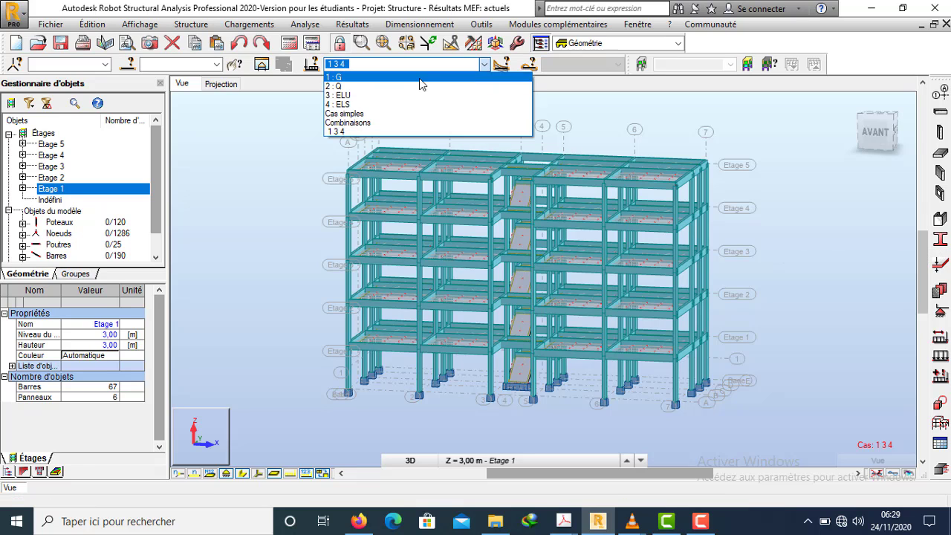
pyautogui.click(598, 114)
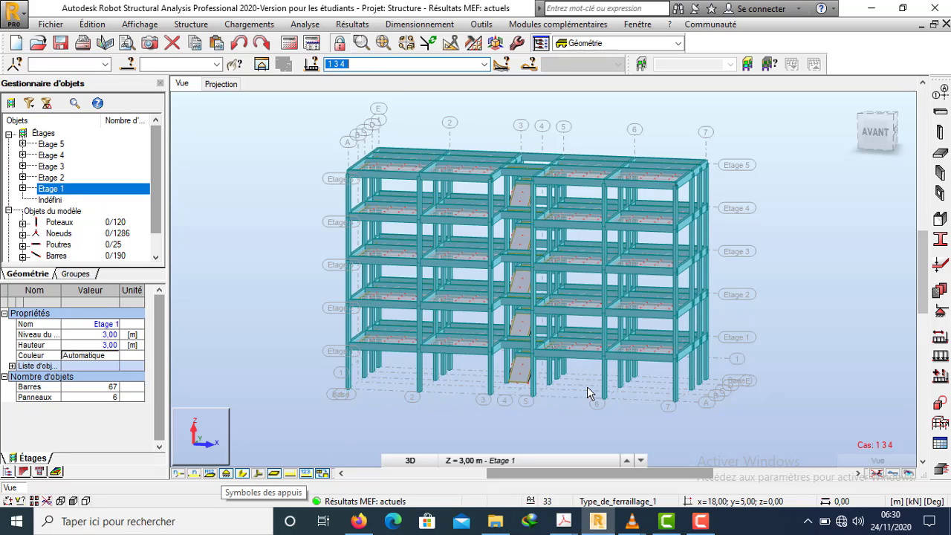
# - Open the support reactions table and look through the forces and moments for each node and load case
pyautogui.rightClick(719, 177)
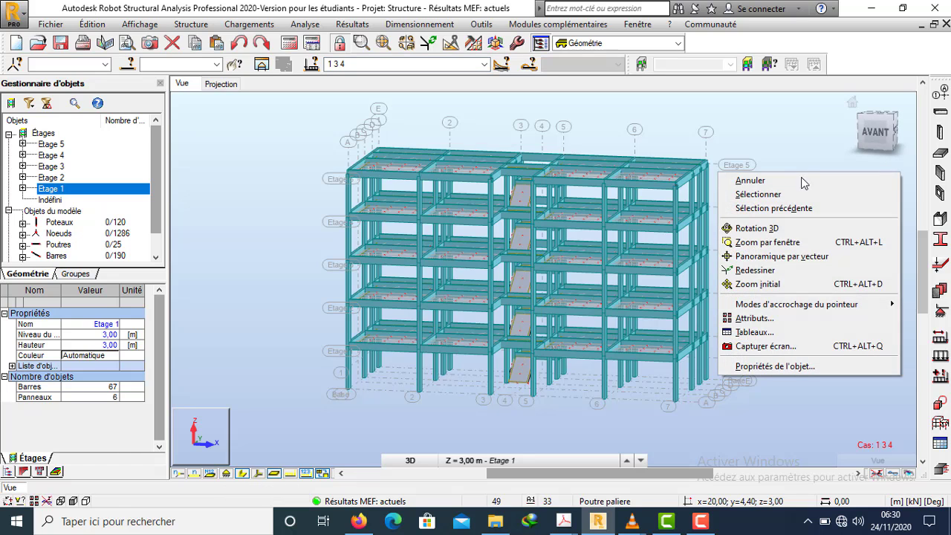
pyautogui.click(792, 230)
pyautogui.moveTo(813, 260); pyautogui.dragTo(799, 260)
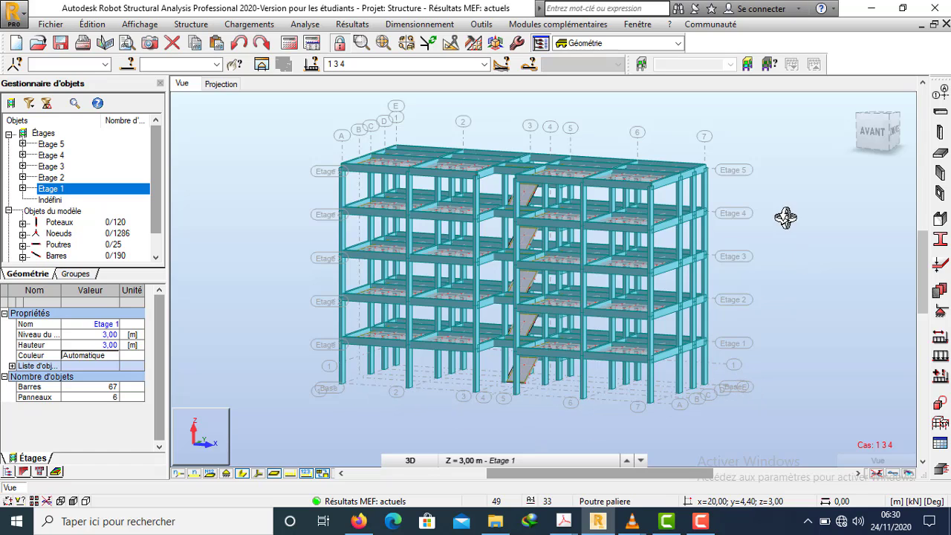
pyautogui.rightClick(798, 186)
pyautogui.click(751, 202)
pyautogui.click(363, 25)
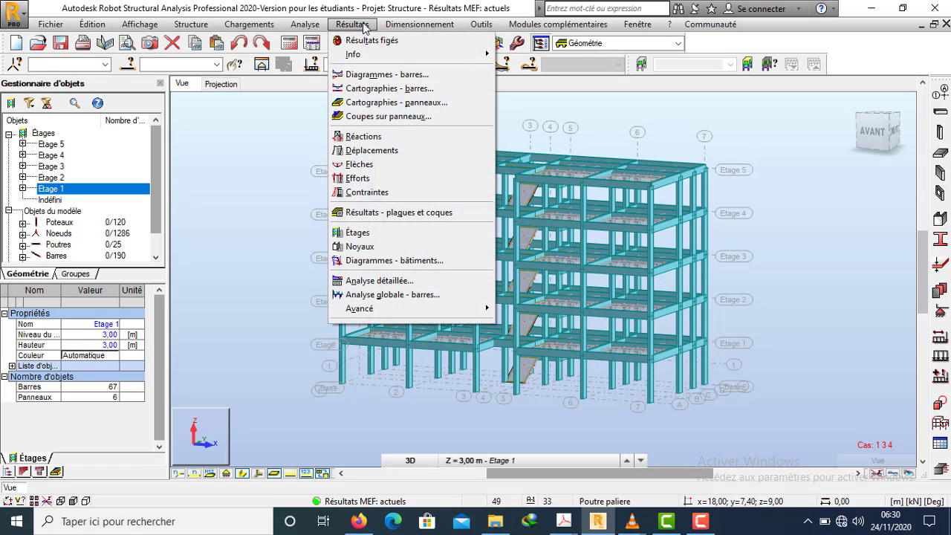
pyautogui.click(386, 139)
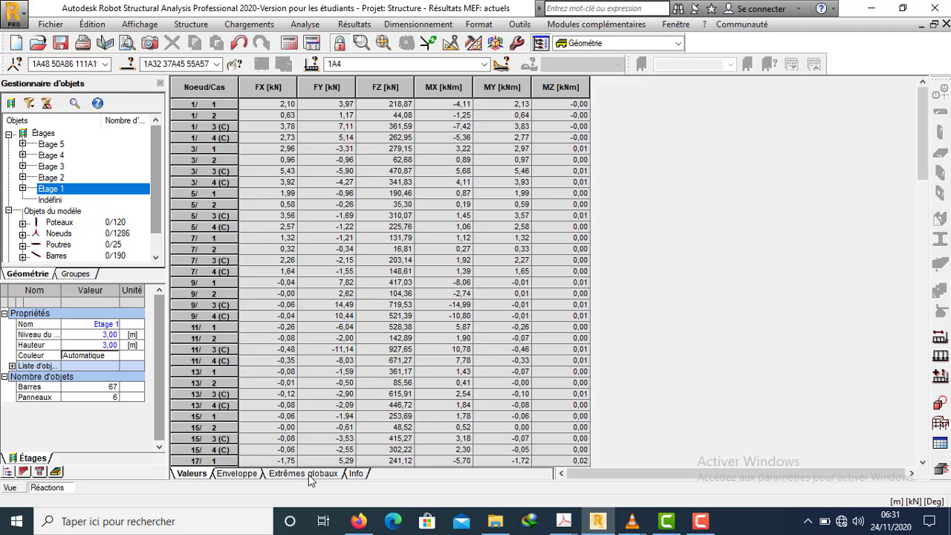
pyautogui.scroll(-20, 505, 238)
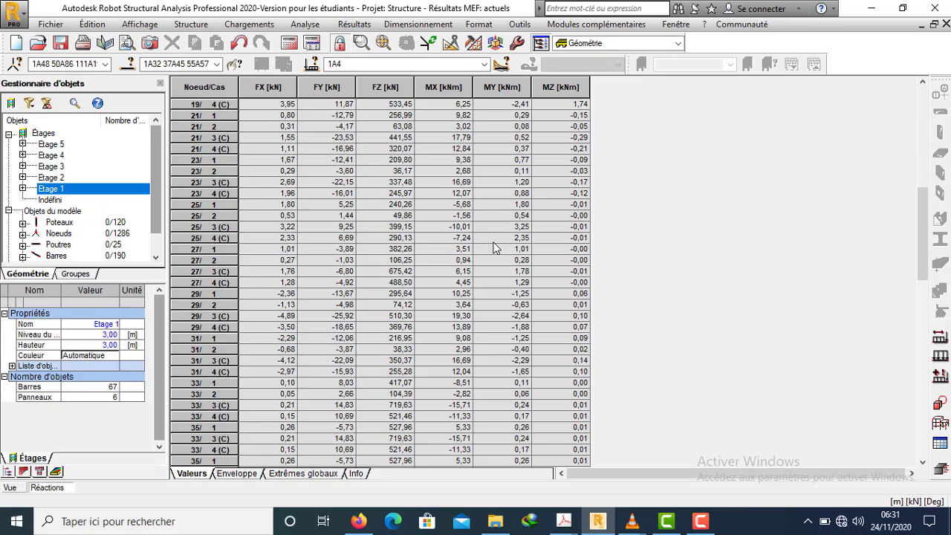
pyautogui.scroll(20, 477, 245)
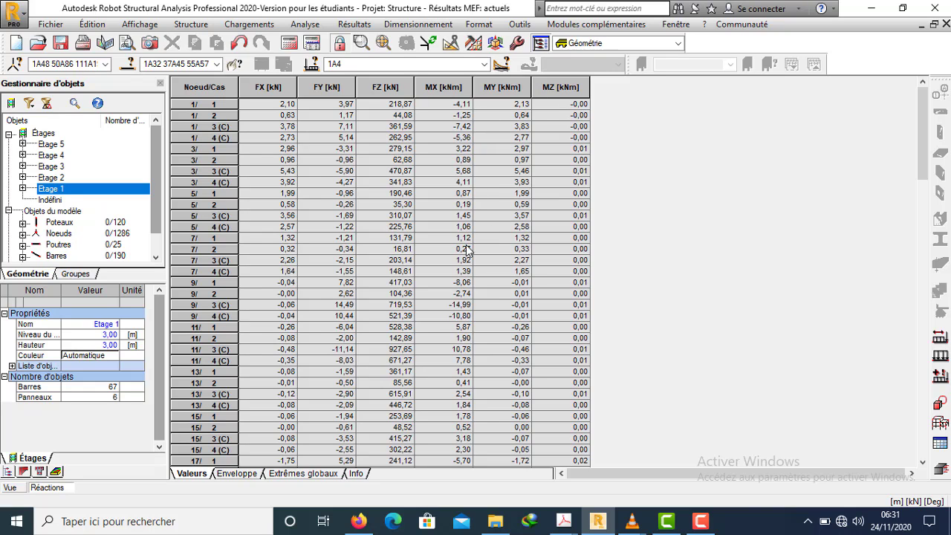
# - Examine the global extremes of the support reactions for the maximum FZ node and its load case, and close the table
pyautogui.click(315, 473)
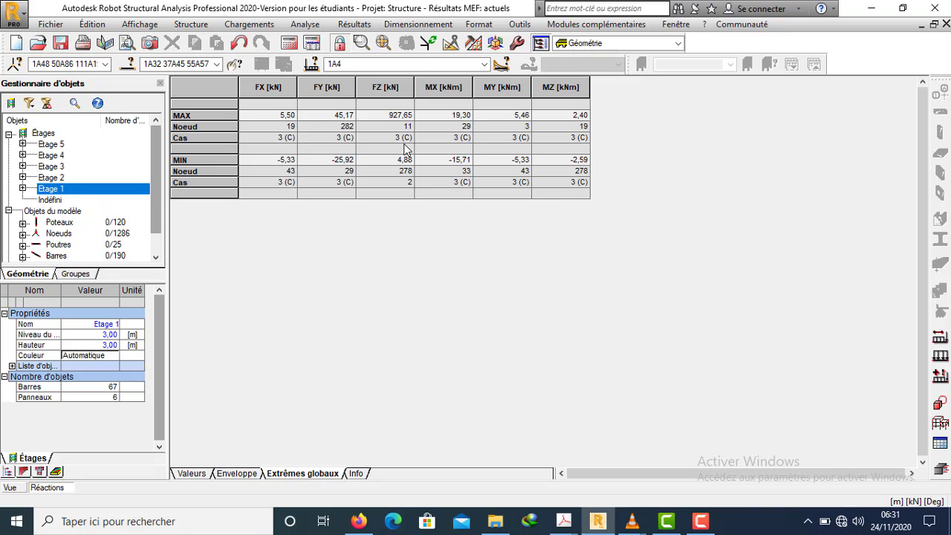
pyautogui.click(490, 66)
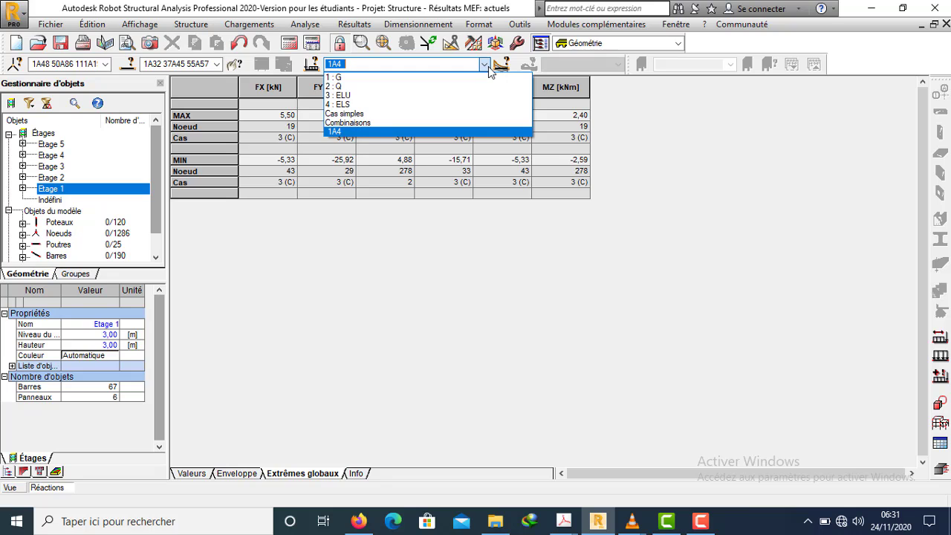
pyautogui.click(490, 67)
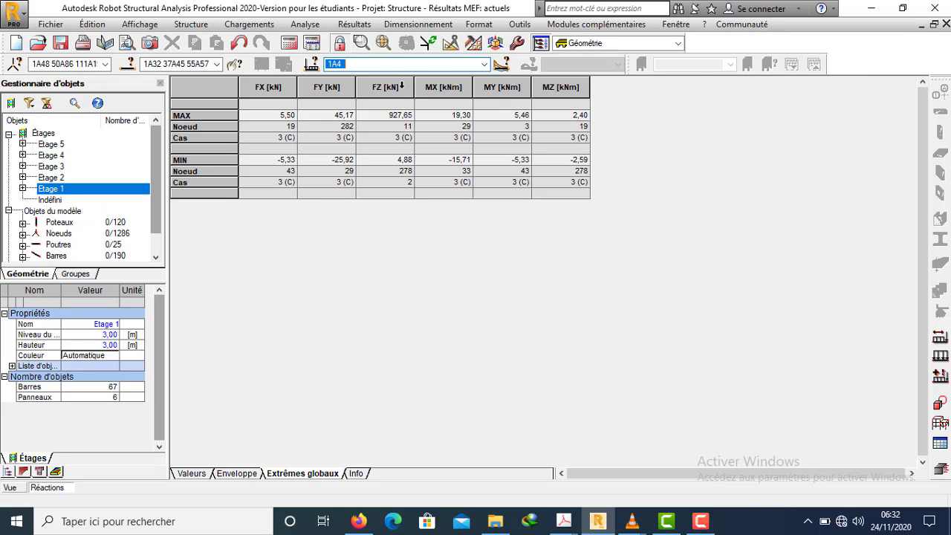
pyautogui.click(946, 24)
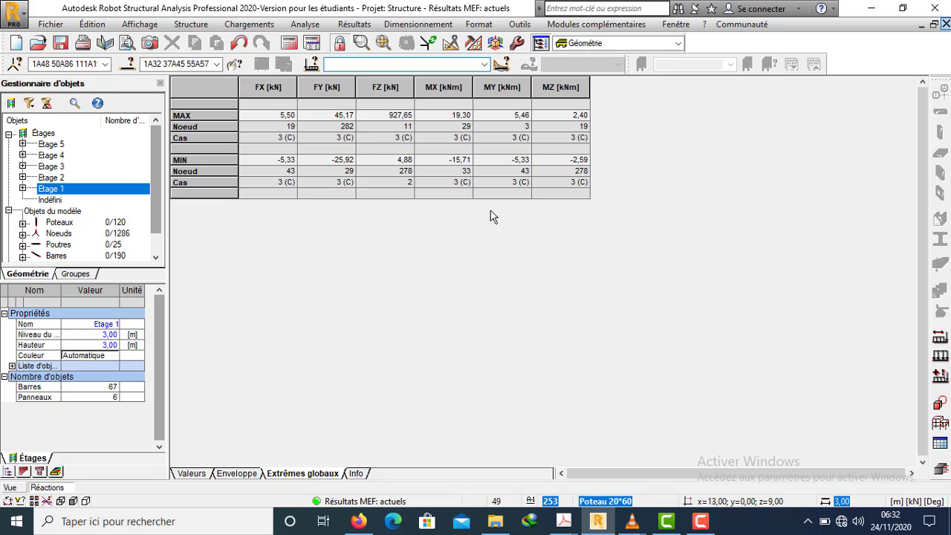
# - Display the node numbers on the structure and locate node 11 among the column bases
pyautogui.click(361, 45)
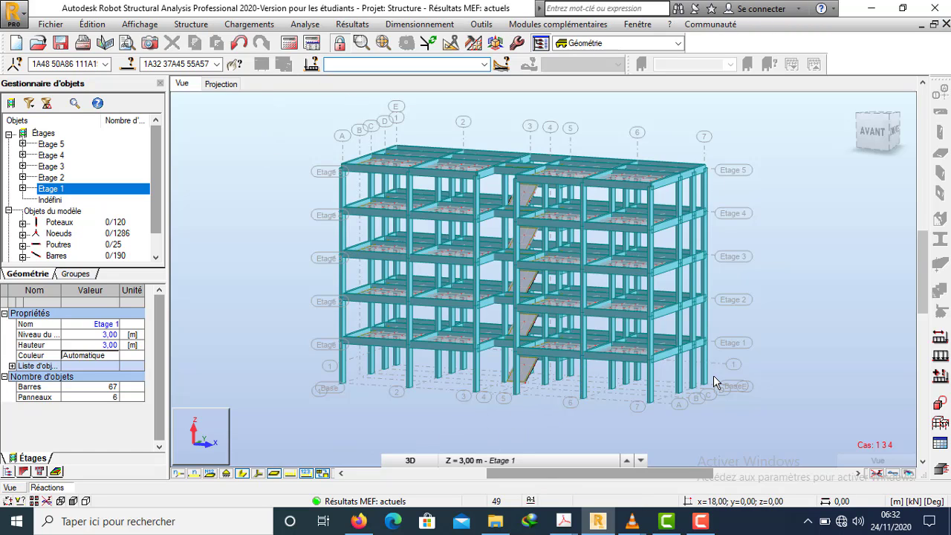
pyautogui.click(306, 474)
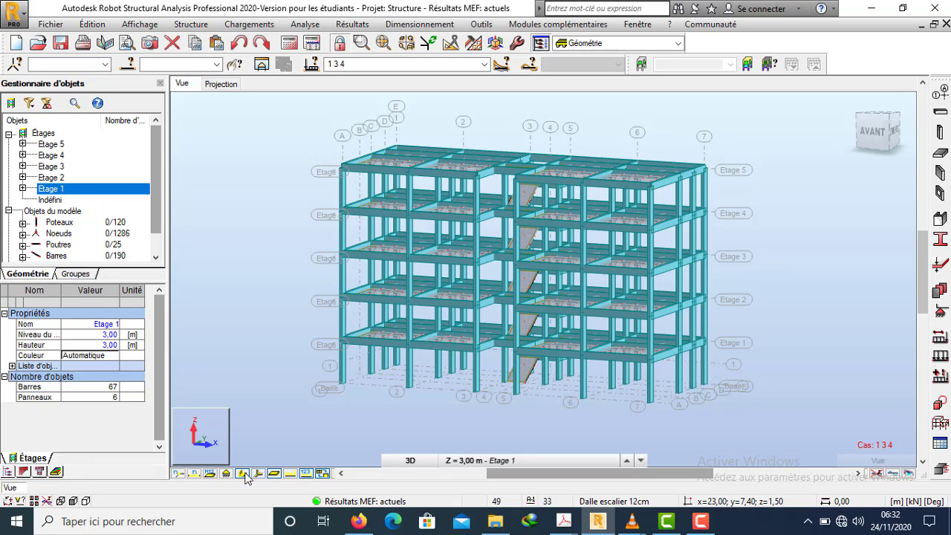
pyautogui.click(178, 475)
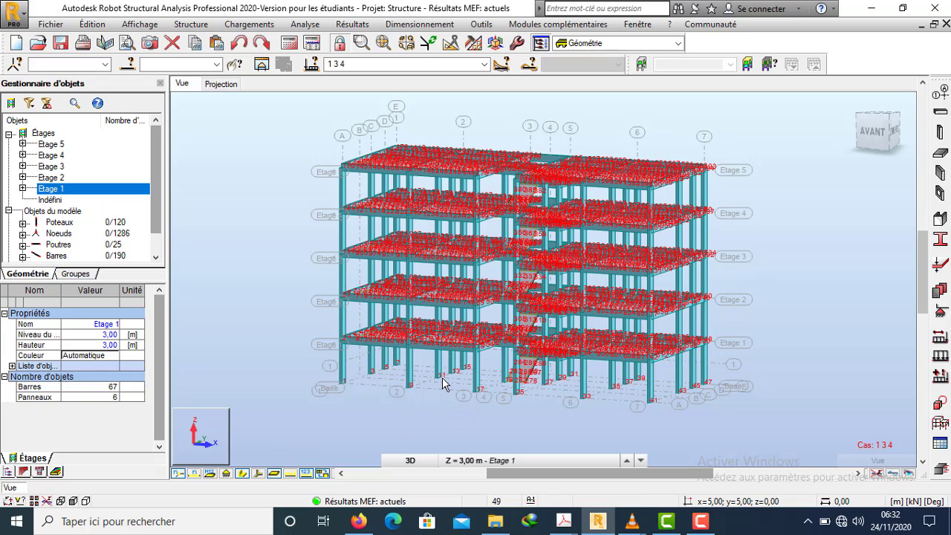
pyautogui.scroll(2, 441, 384)
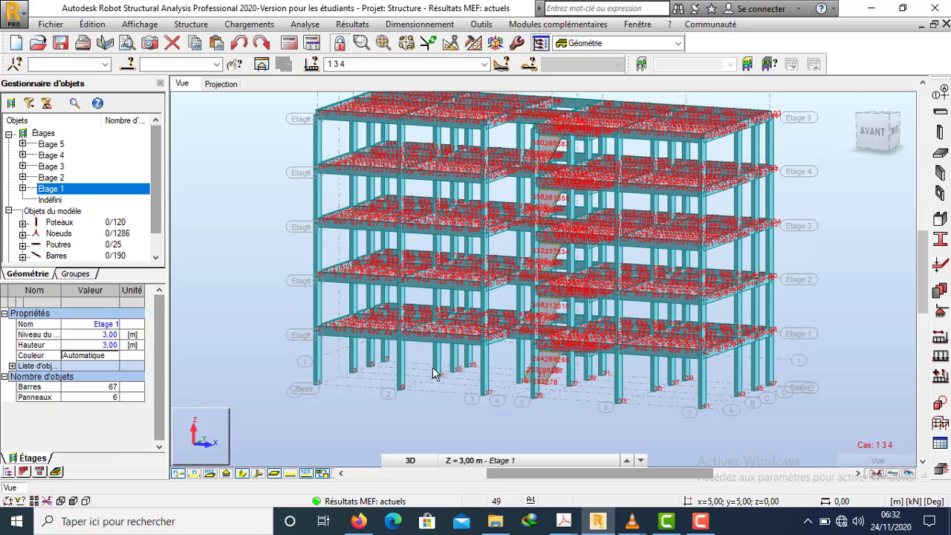
pyautogui.scroll(1, 443, 379)
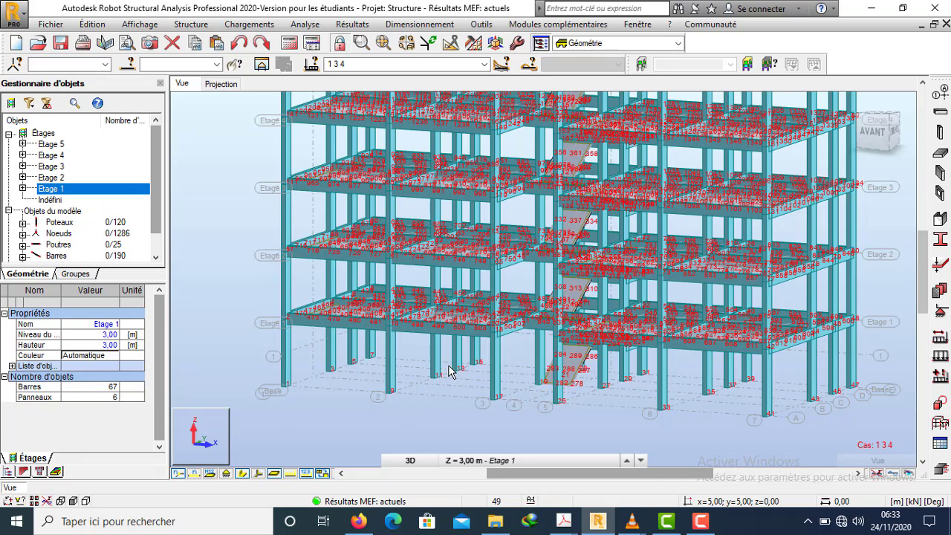
# - Hide the node numbers and select node 11 by its number
pyautogui.click(179, 474)
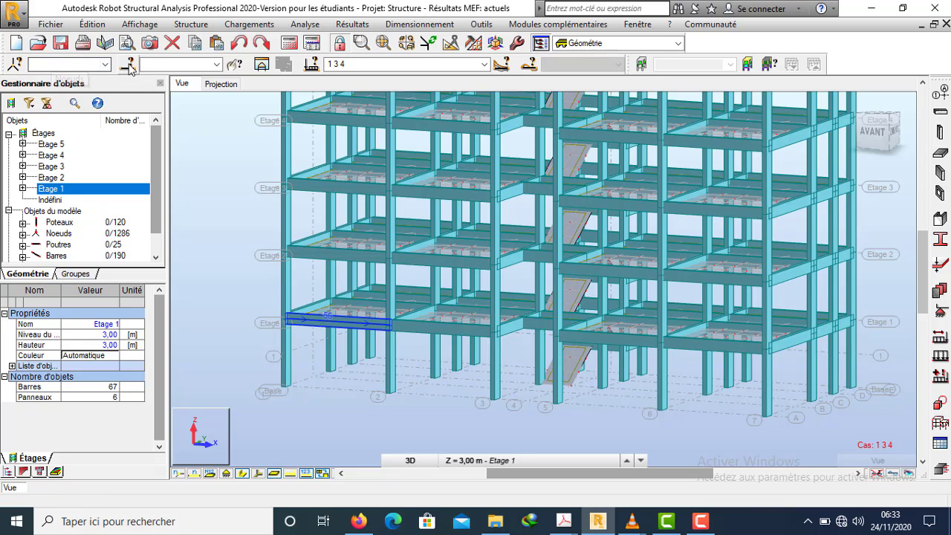
pyautogui.click(58, 65)
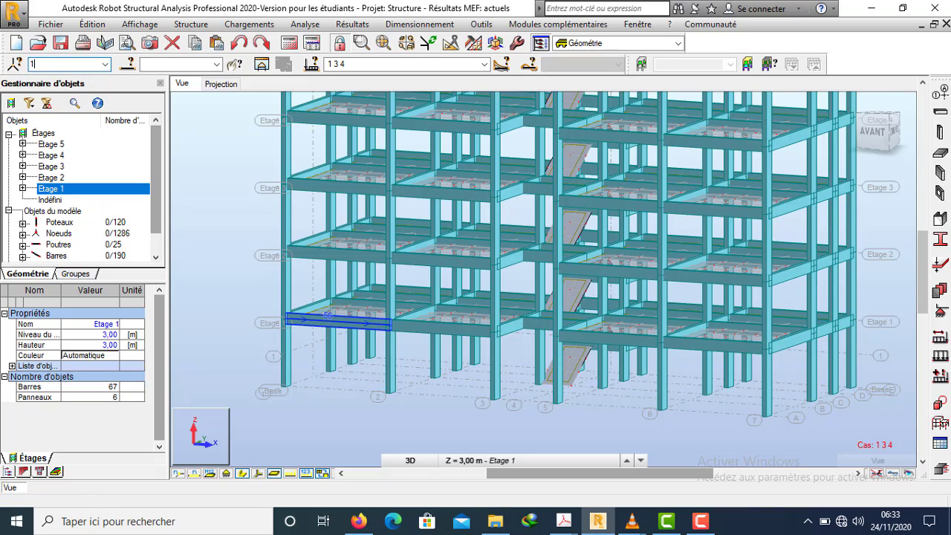
pyautogui.press('Return')
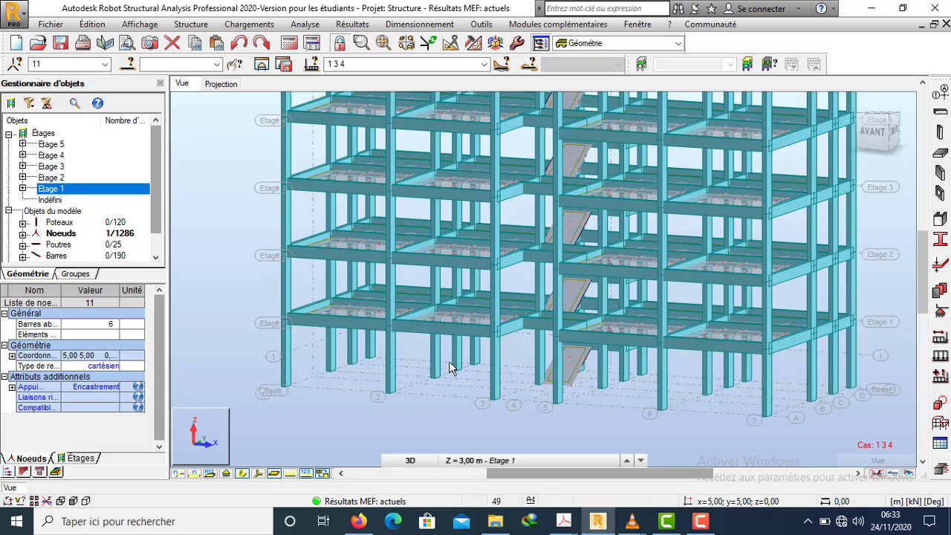
# - Find the highlighted node 11 from below the structure and select the ground-floor column standing on it
pyautogui.rightClick(206, 240)
pyautogui.click(216, 292)
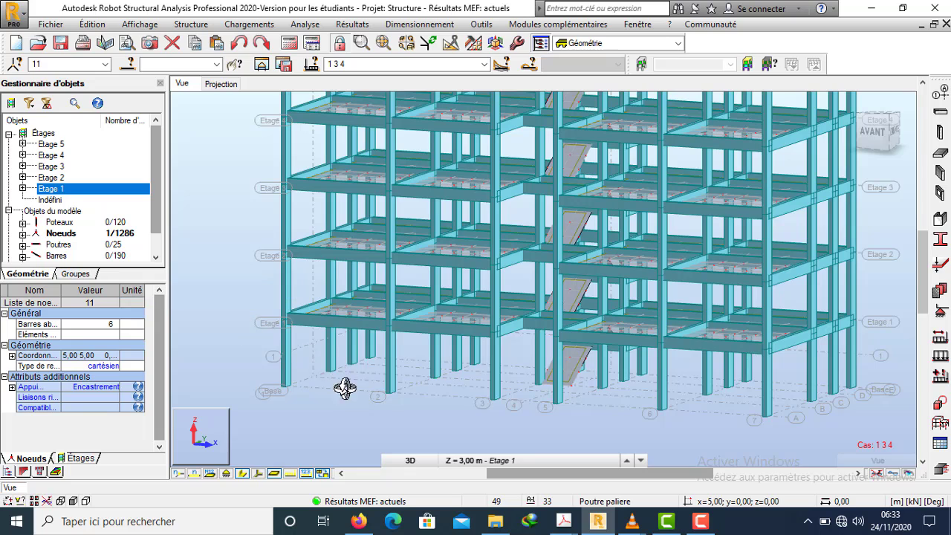
pyautogui.moveTo(345, 388)
pyautogui.mouseDown()
pyautogui.moveTo(342, 403)
pyautogui.moveTo(346, 361)
pyautogui.moveTo(350, 375)
pyautogui.mouseUp()
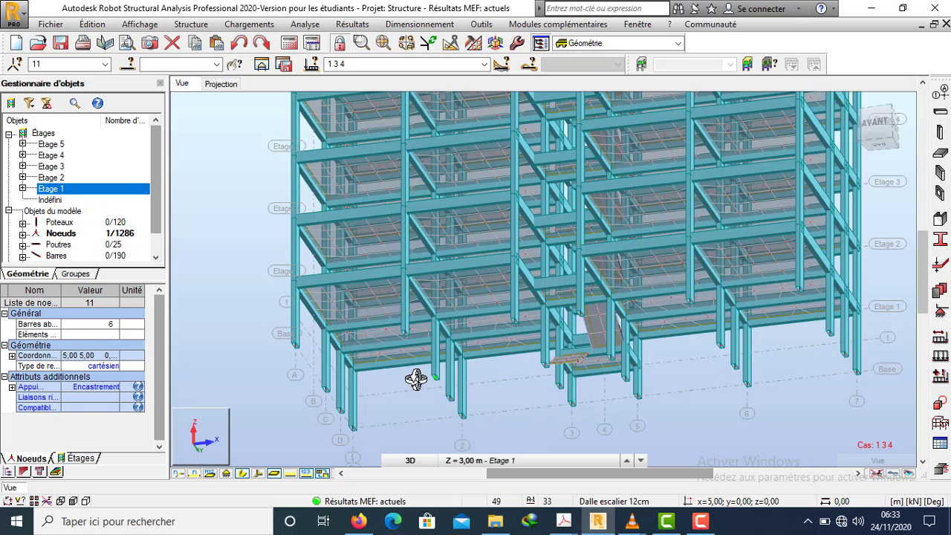
pyautogui.rightClick(209, 199)
pyautogui.click(202, 221)
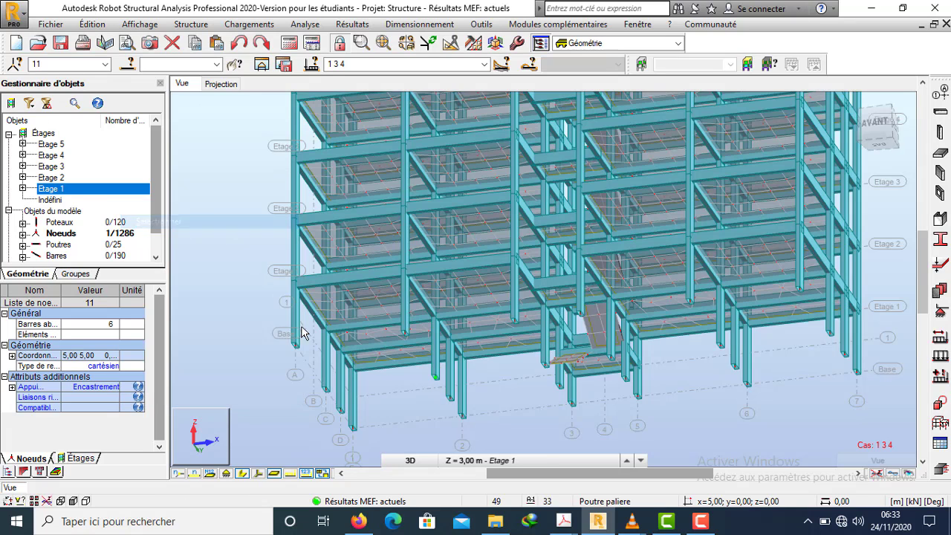
pyautogui.click(419, 383)
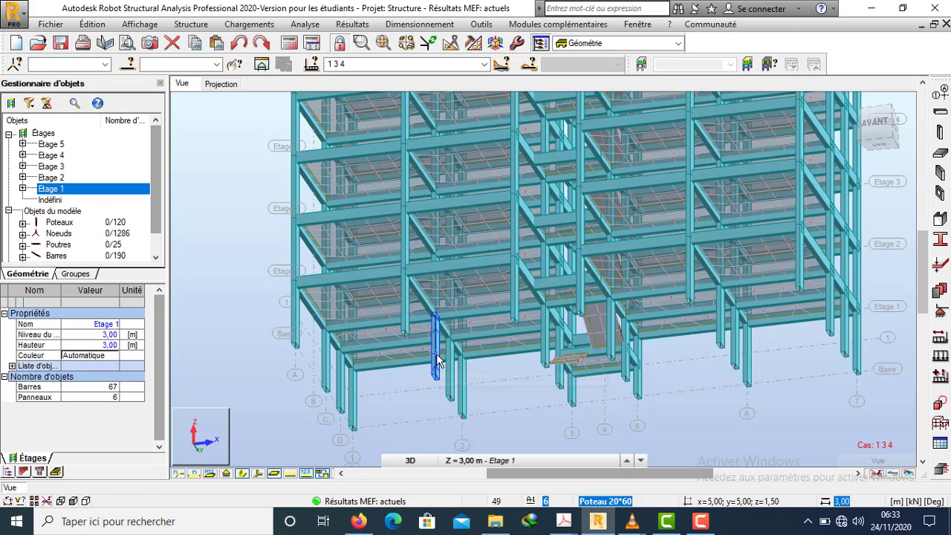
pyautogui.click(437, 360)
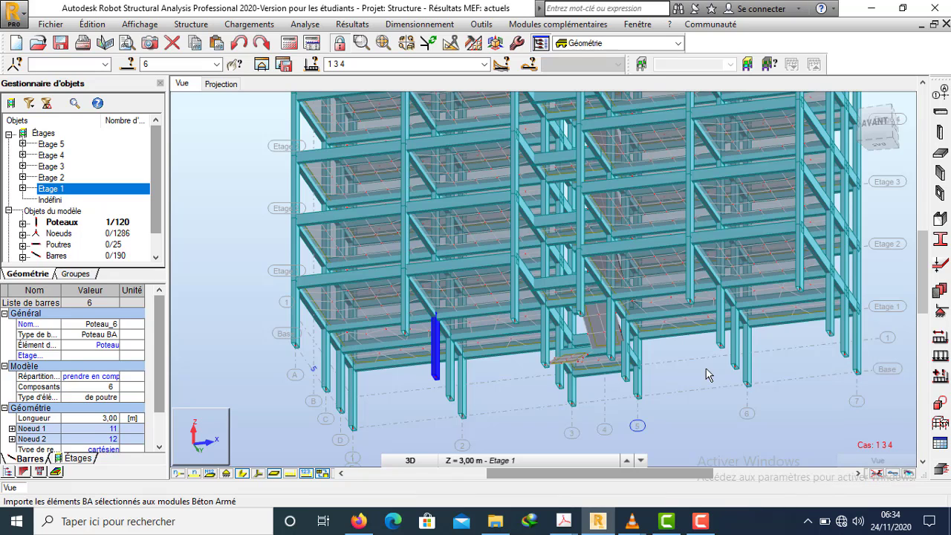
# - Import the selected column into the reinforced-concrete column design with the manual combinations ELU and ELS, and fit it in the view
pyautogui.click(414, 25)
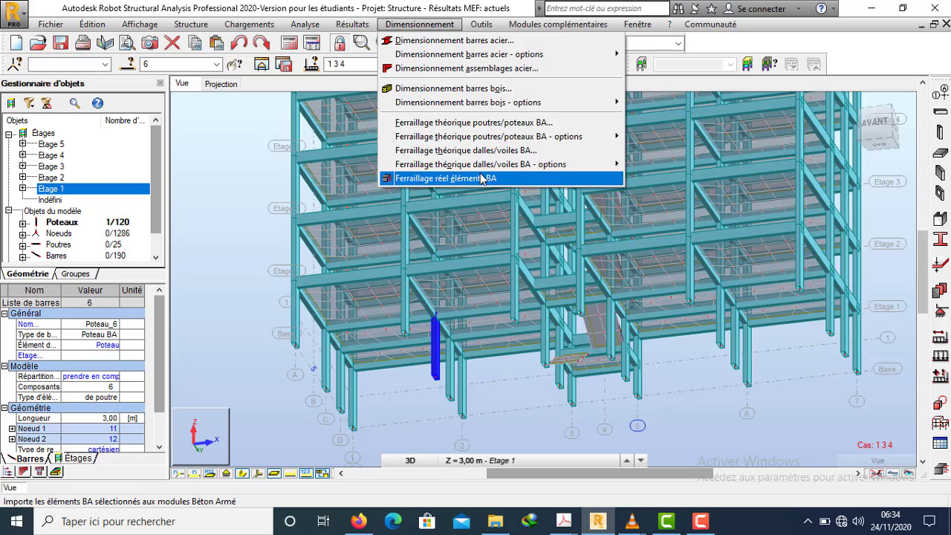
pyautogui.click(411, 24)
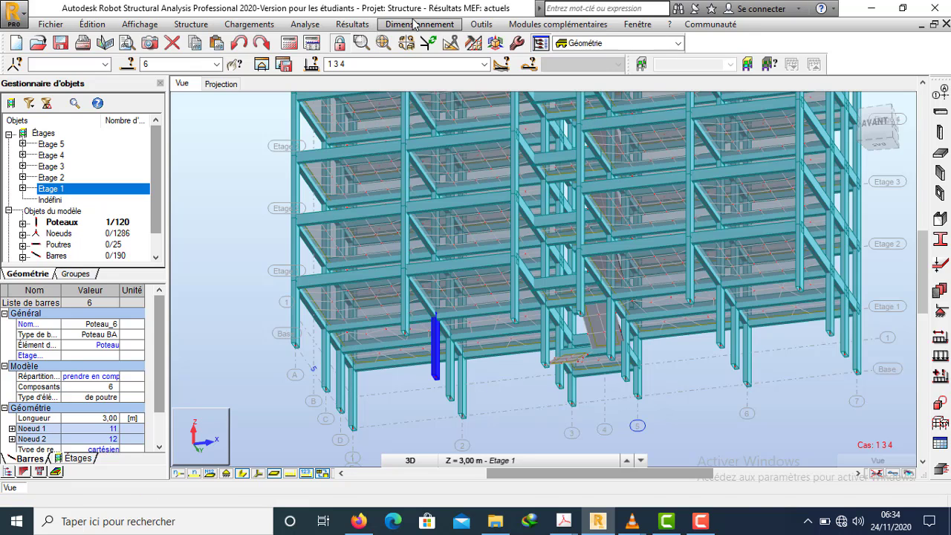
pyautogui.click(941, 470)
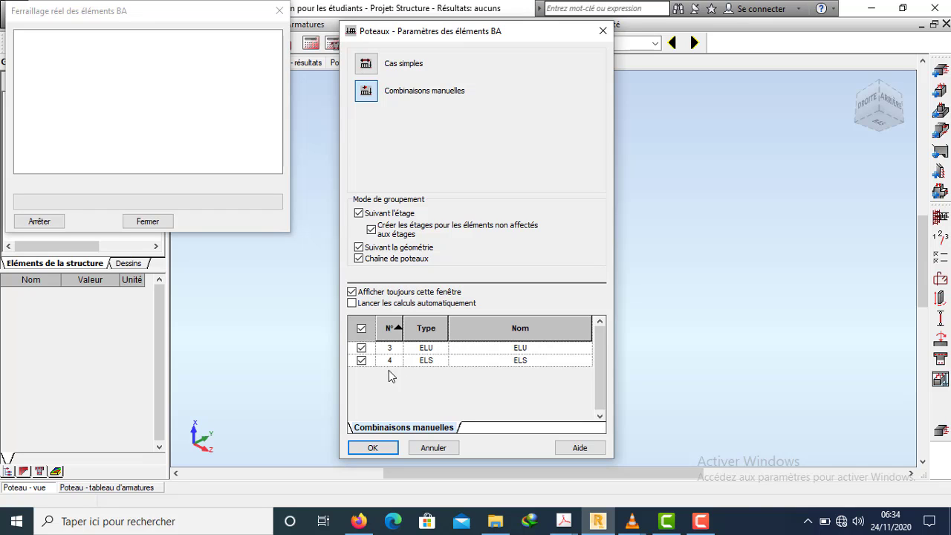
pyautogui.click(375, 446)
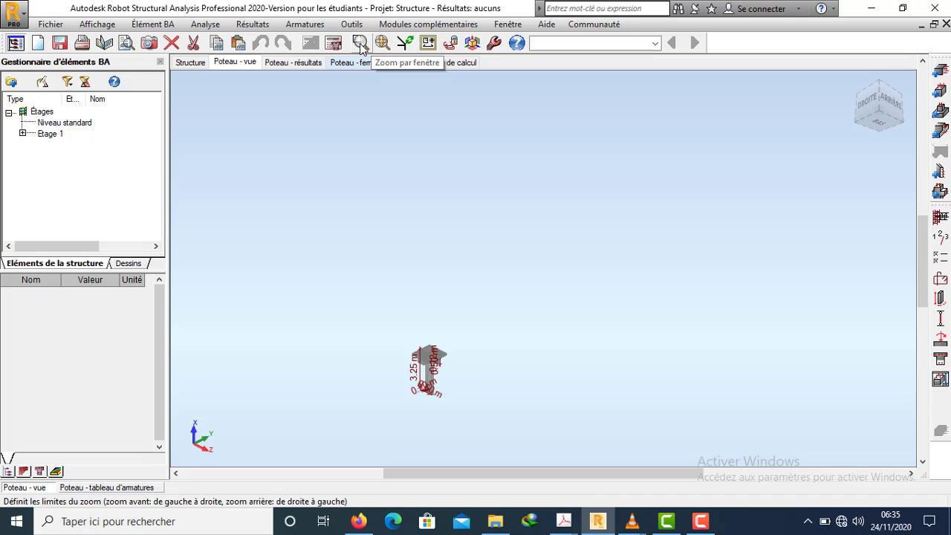
pyautogui.click(382, 43)
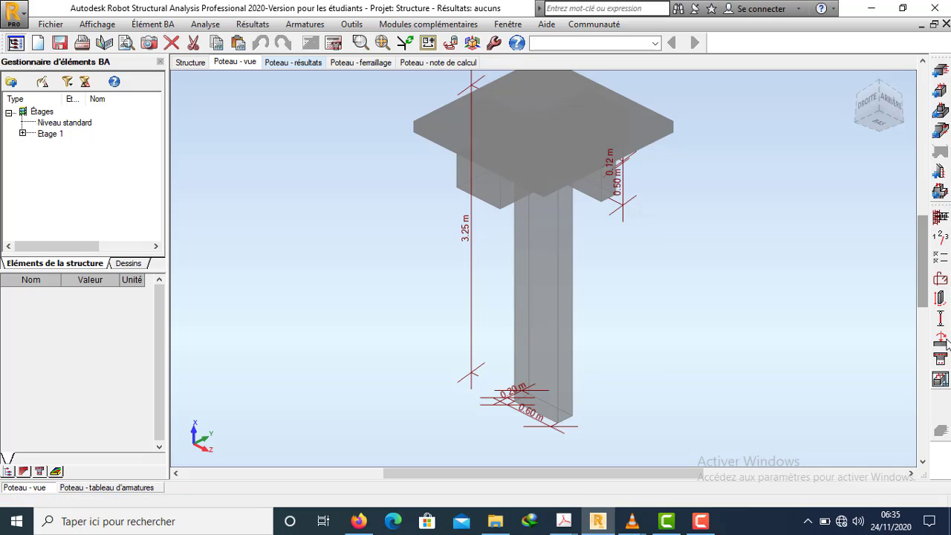
# - Examine the general settings and the BETON25 concrete properties, including the cement class, in the column's calculation options
pyautogui.click(941, 262)
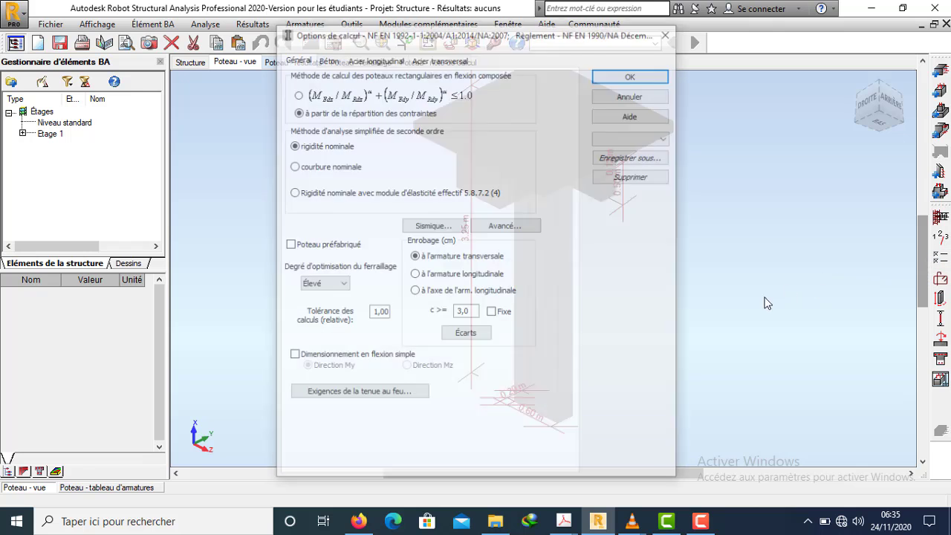
pyautogui.moveTo(390, 35); pyautogui.dragTo(220, 20)
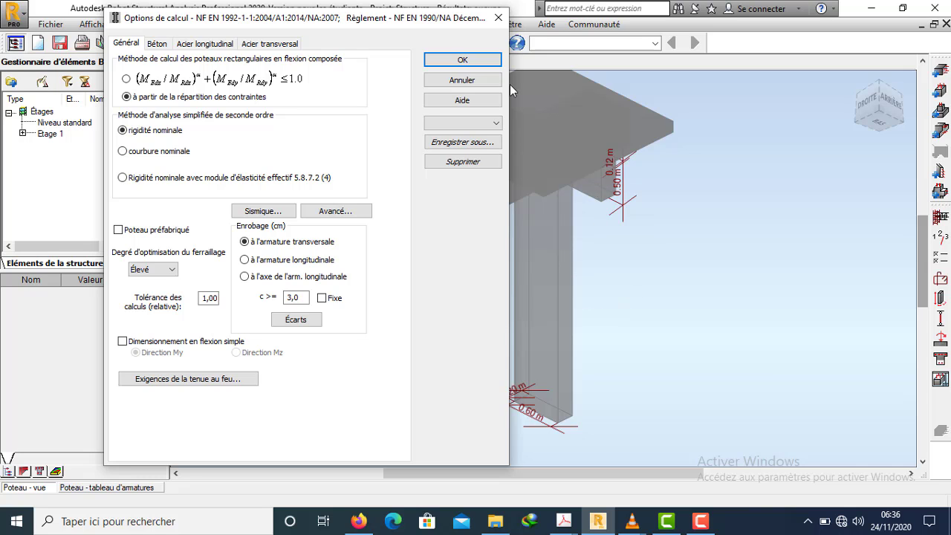
pyautogui.moveTo(328, 18); pyautogui.dragTo(278, 18)
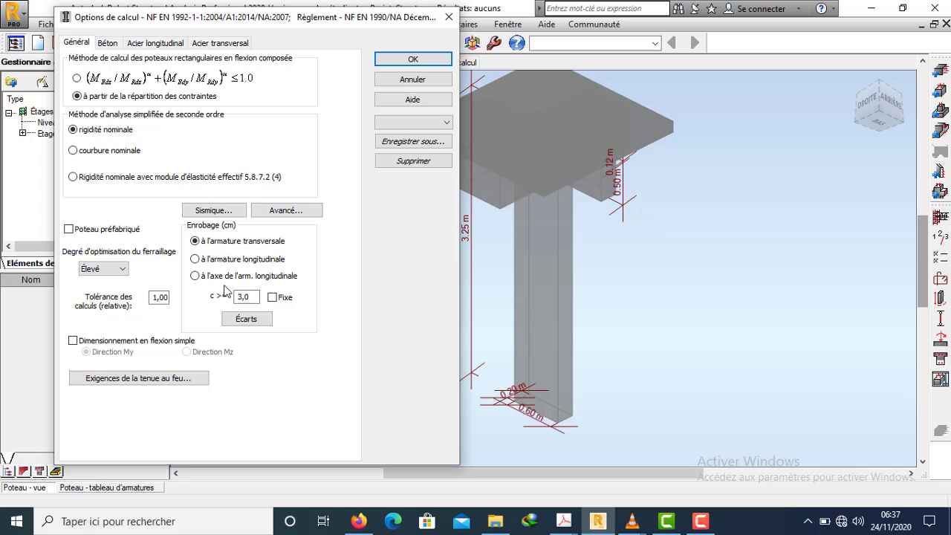
pyautogui.click(107, 43)
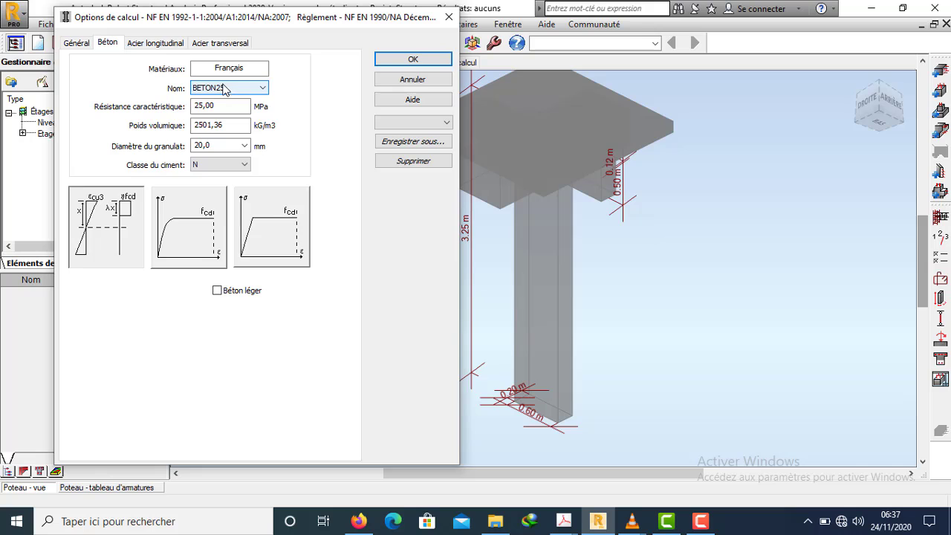
pyautogui.click(261, 89)
pyautogui.click(261, 89)
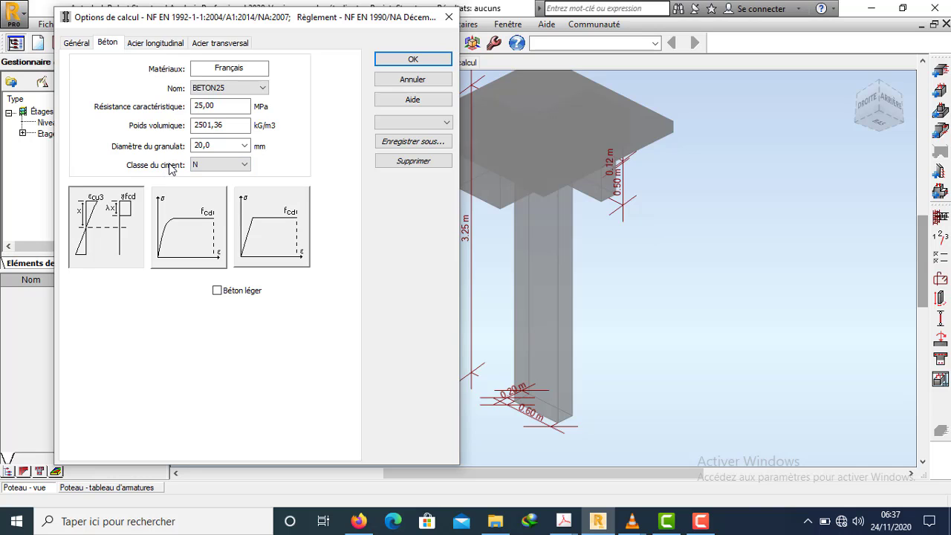
pyautogui.click(249, 168)
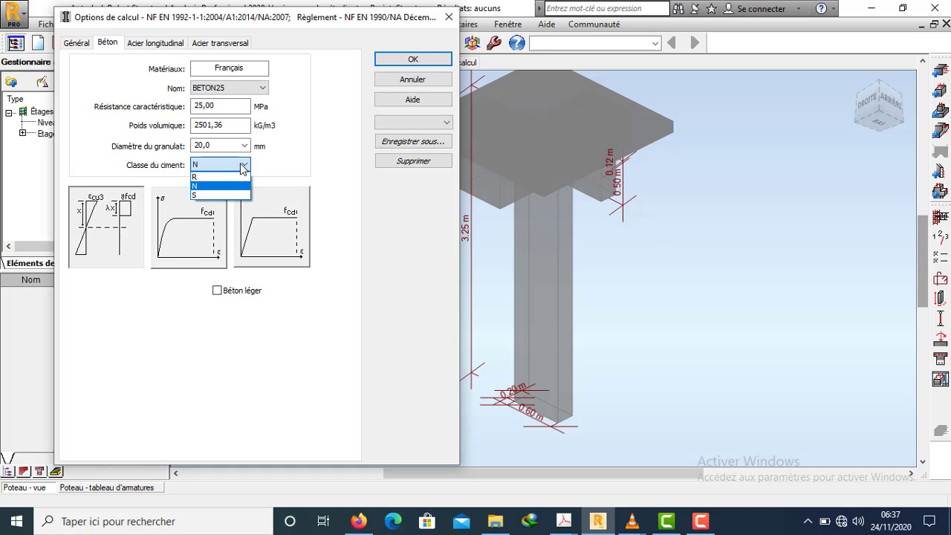
pyautogui.click(243, 167)
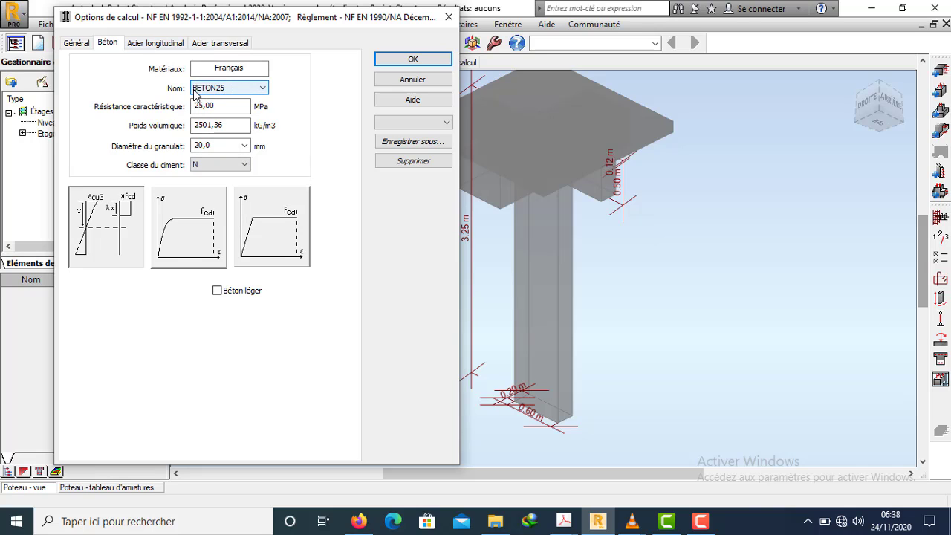
# - Set the longitudinal steel class to HA 400 and allow only the 16 mm bar diameter
pyautogui.click(155, 42)
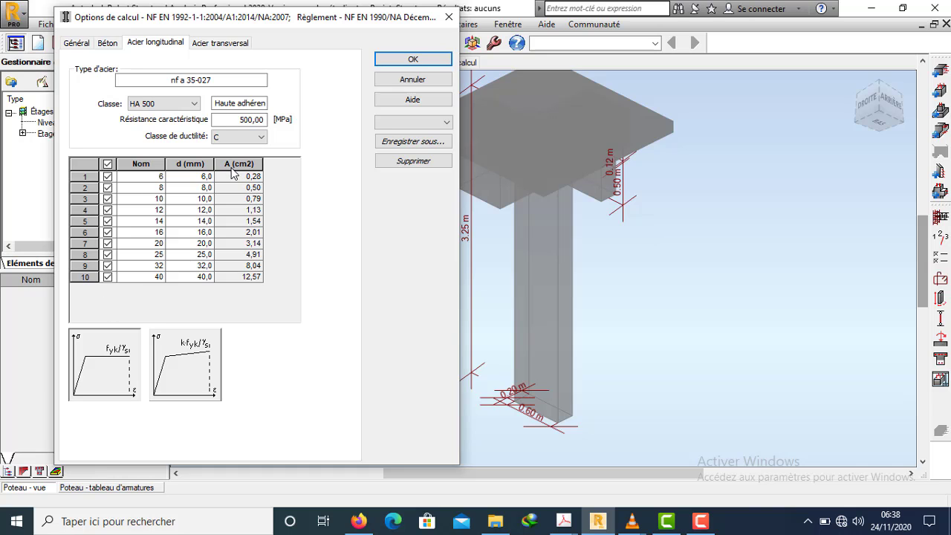
pyautogui.click(186, 106)
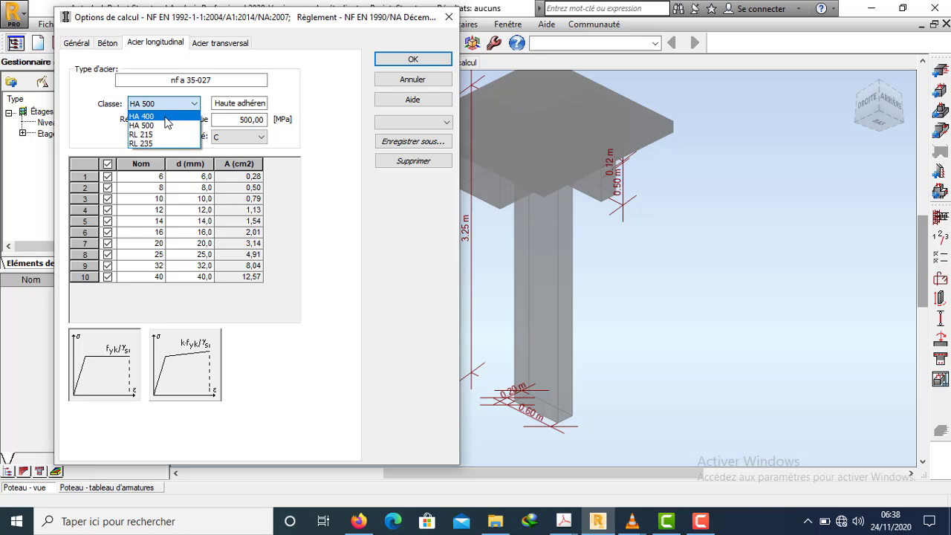
pyautogui.click(166, 118)
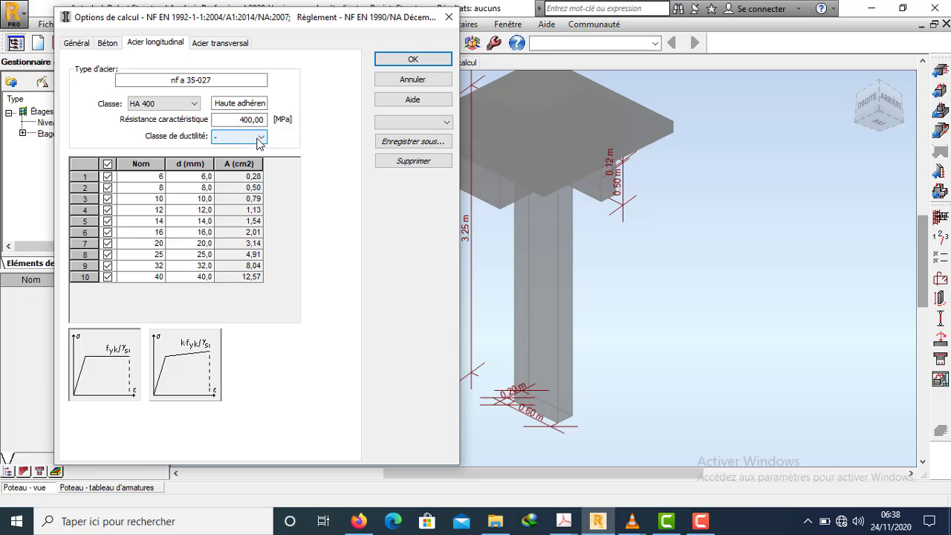
pyautogui.click(264, 136)
pyautogui.click(264, 136)
pyautogui.click(108, 164)
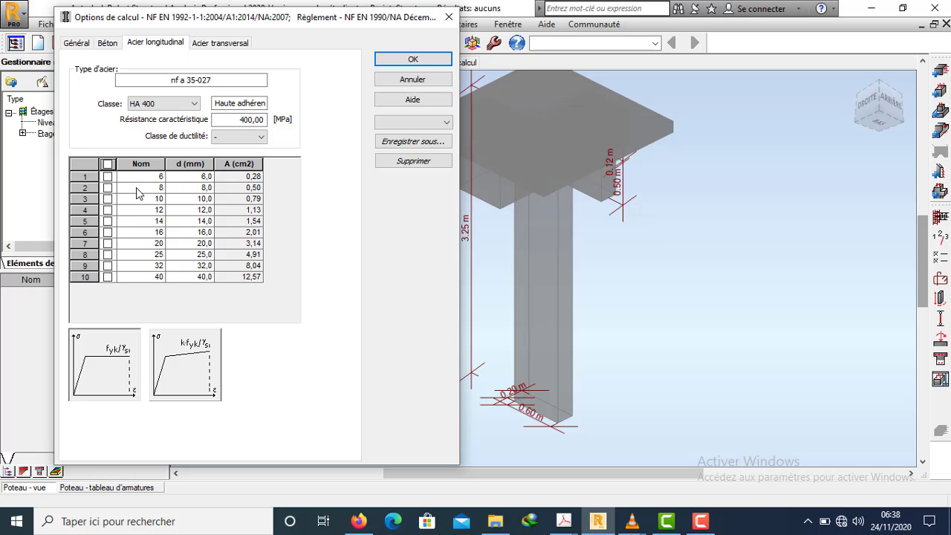
pyautogui.click(108, 233)
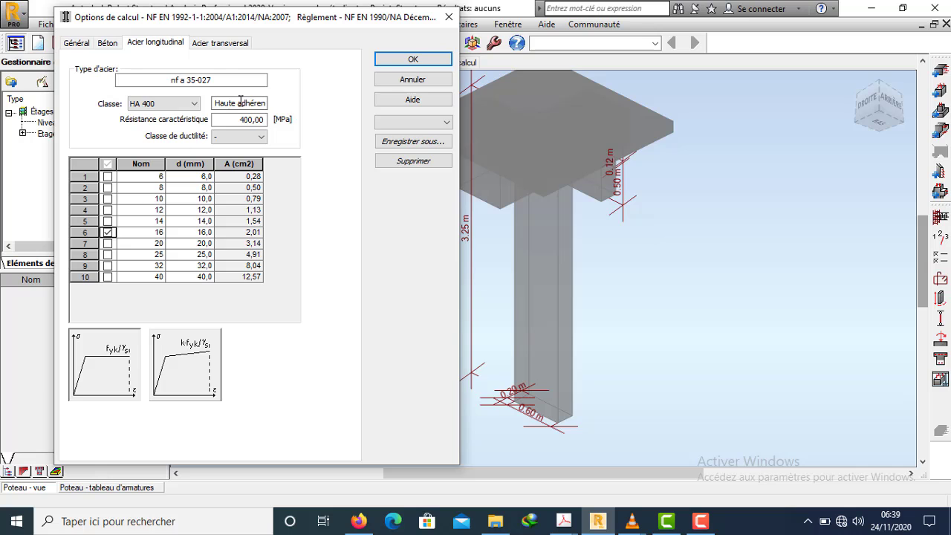
# - Set the transverse steel class to HA 400, allow only the 6 mm diameter, and accept the calculation options
pyautogui.click(229, 44)
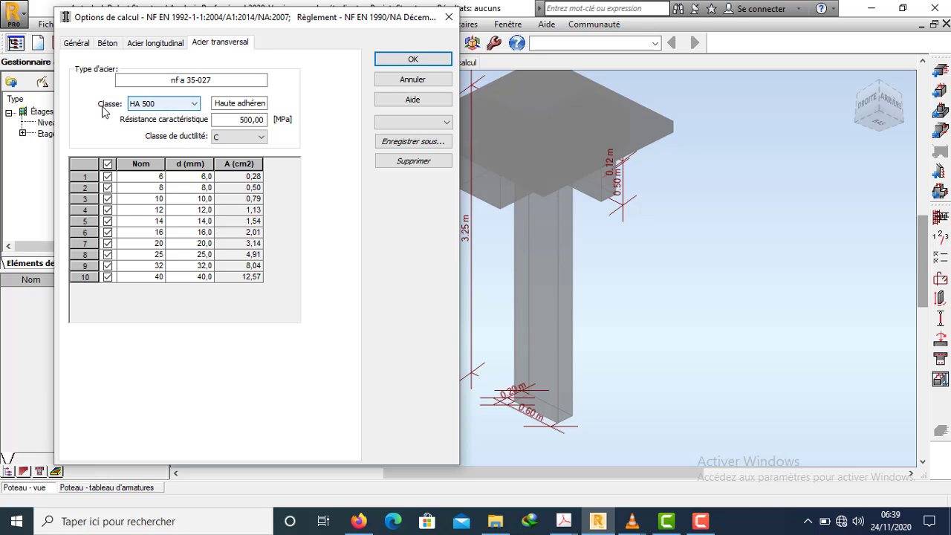
pyautogui.click(182, 104)
pyautogui.click(156, 123)
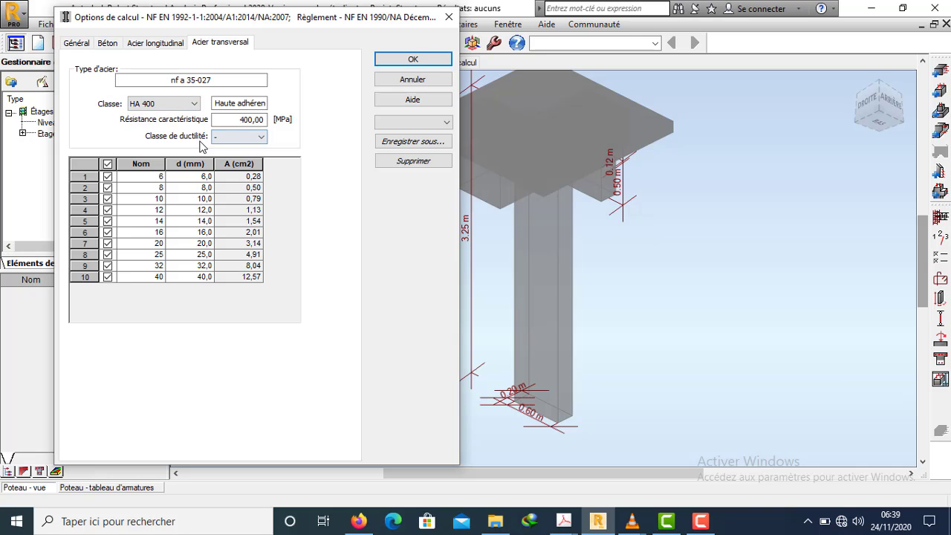
pyautogui.click(108, 164)
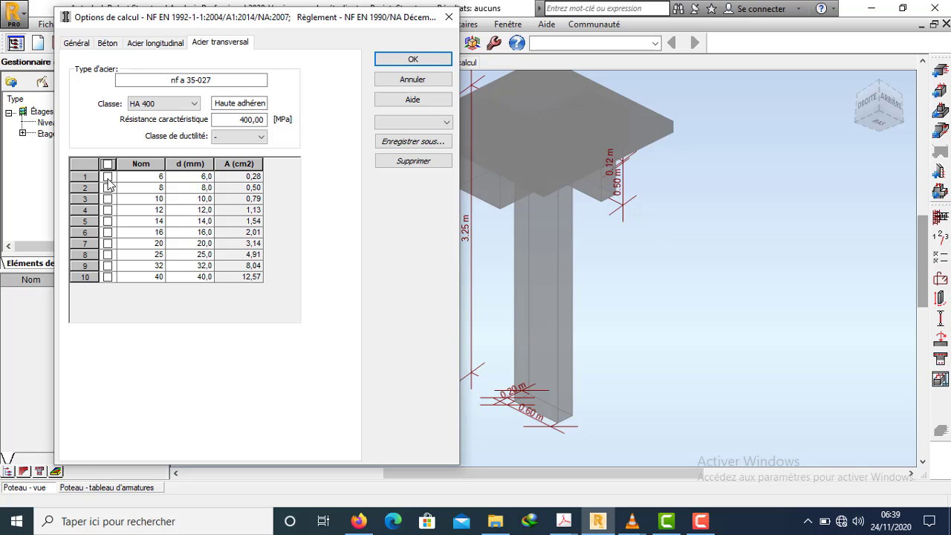
pyautogui.click(107, 178)
pyautogui.click(411, 61)
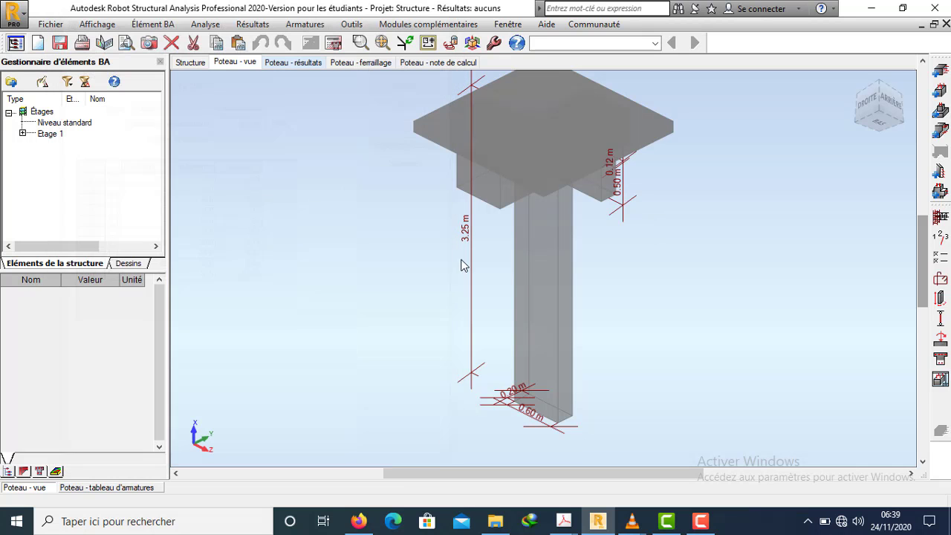
# - In the reinforcement layout, limit corner bundles to 1 bar and distribute the main bars by number with nb = 2 and nh = 4
pyautogui.click(941, 281)
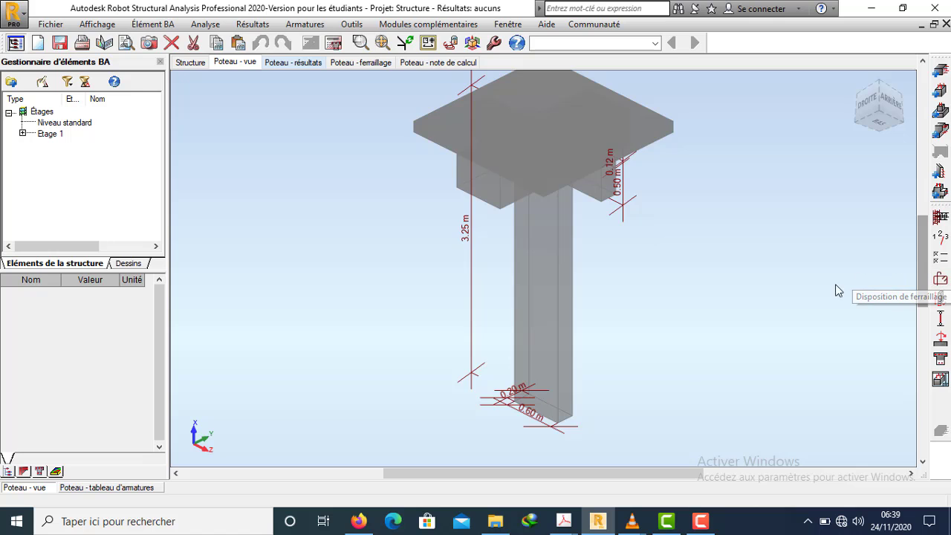
pyautogui.moveTo(467, 113); pyautogui.dragTo(258, 48)
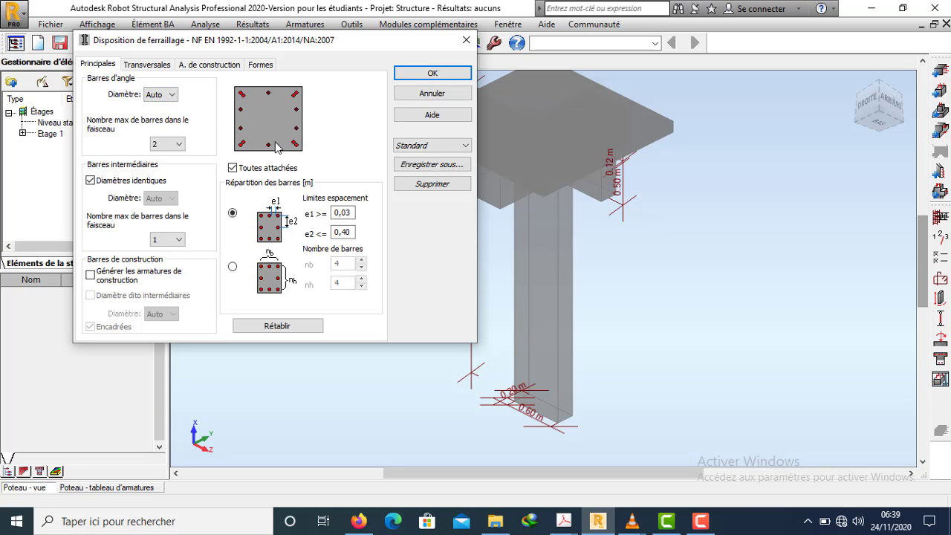
pyautogui.click(175, 144)
pyautogui.click(170, 156)
pyautogui.click(233, 267)
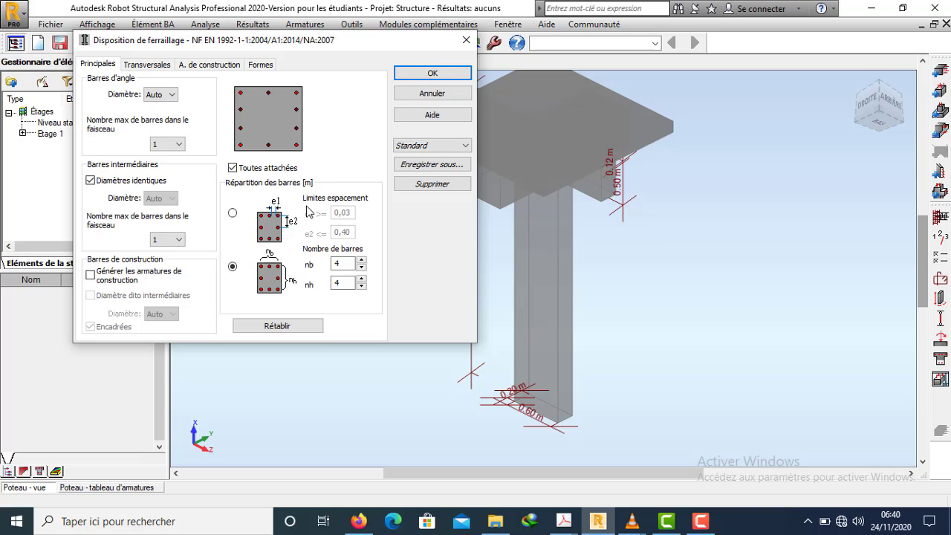
pyautogui.click(360, 260)
pyautogui.click(344, 285)
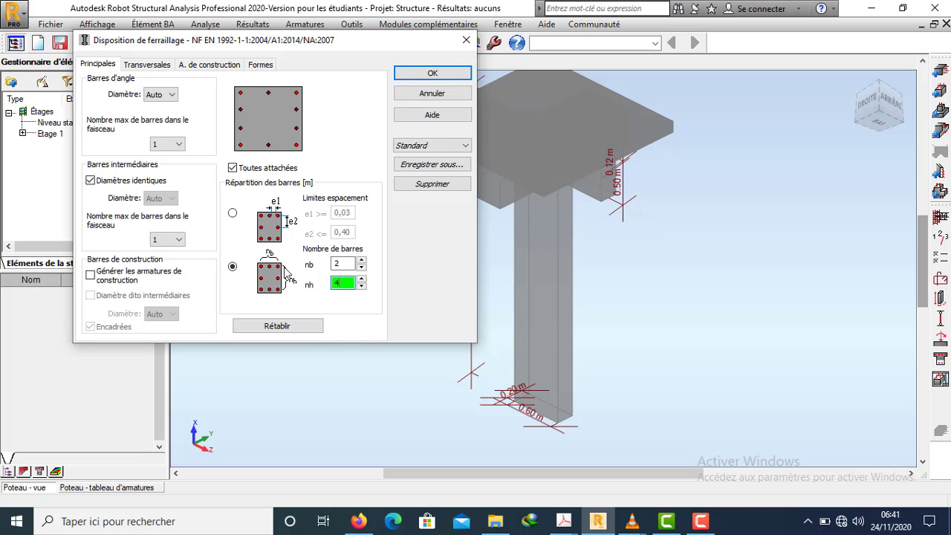
# - Set the starter bar length to at least 0.800 m and 50 d, activate the connection to the upper column, and accept the reinforcement layout
pyautogui.click(159, 70)
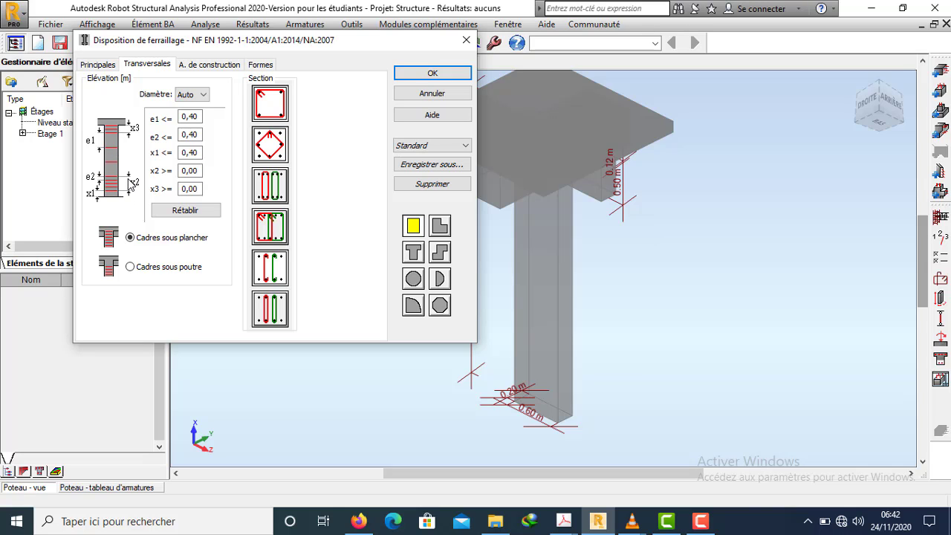
pyautogui.click(217, 70)
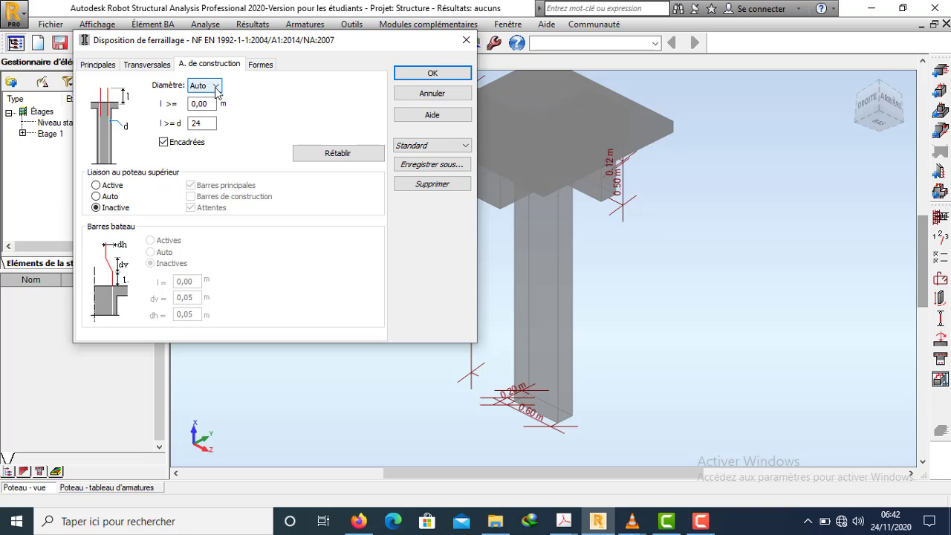
pyautogui.click(216, 87)
pyautogui.click(217, 90)
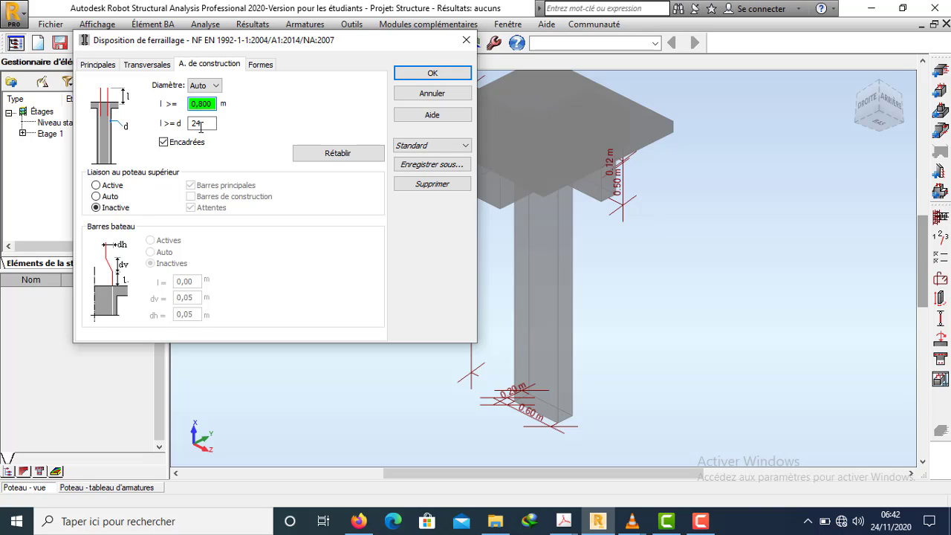
pyautogui.doubleClick(198, 123)
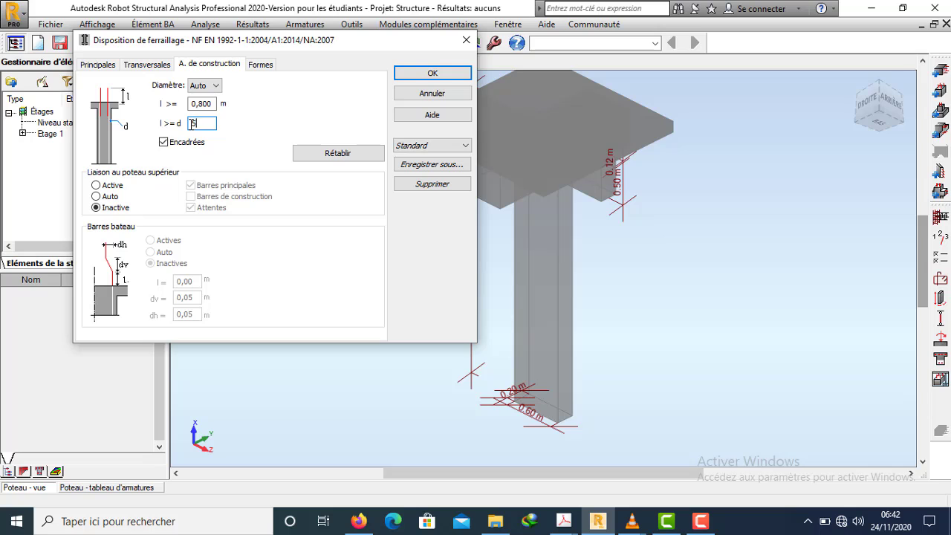
pyautogui.write('50')
pyautogui.click(211, 107)
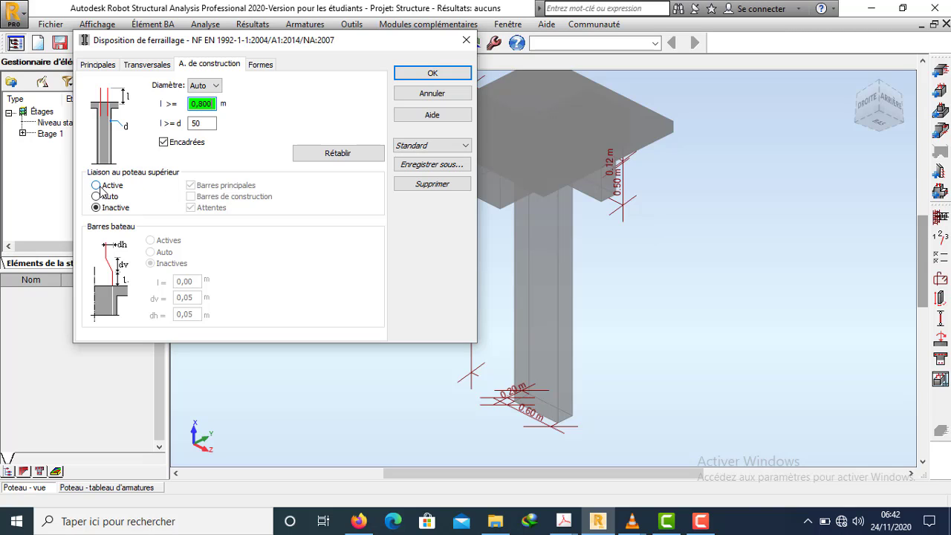
pyautogui.click(101, 187)
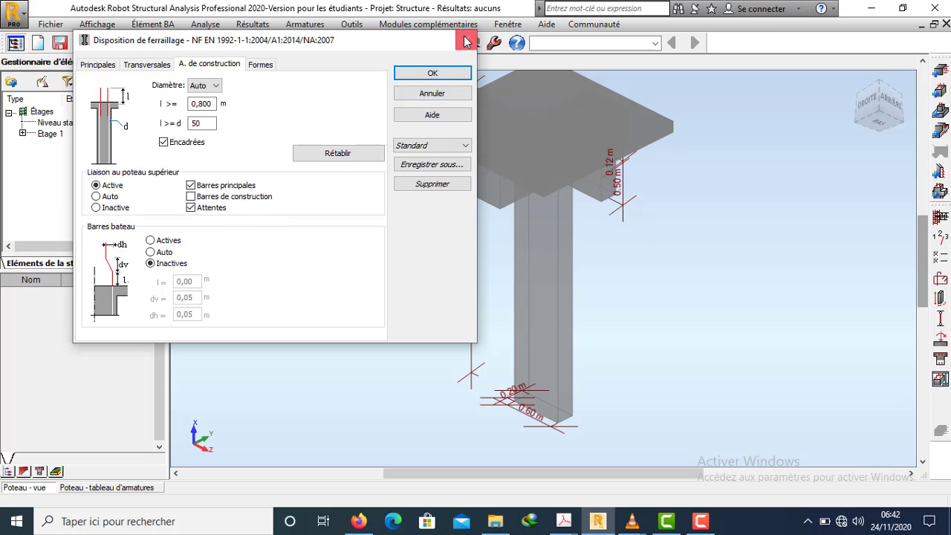
pyautogui.click(262, 65)
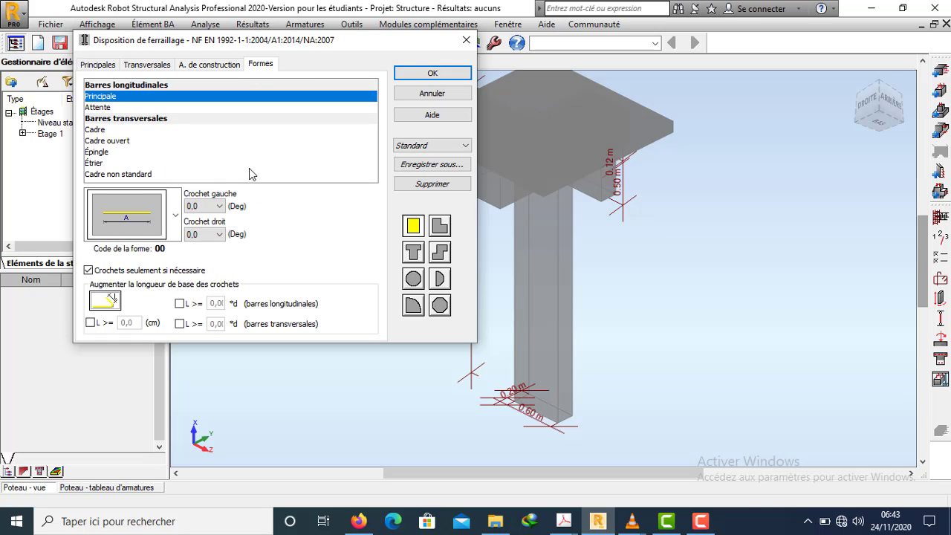
pyautogui.click(420, 79)
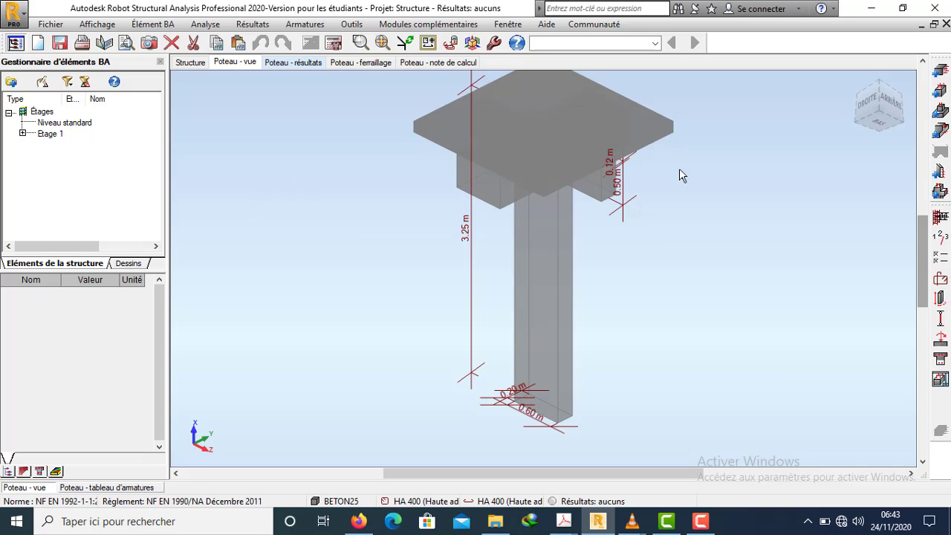
# - Calculate the column's reinforcement without generating drawings or keeping existing reinforcement
pyautogui.click(334, 44)
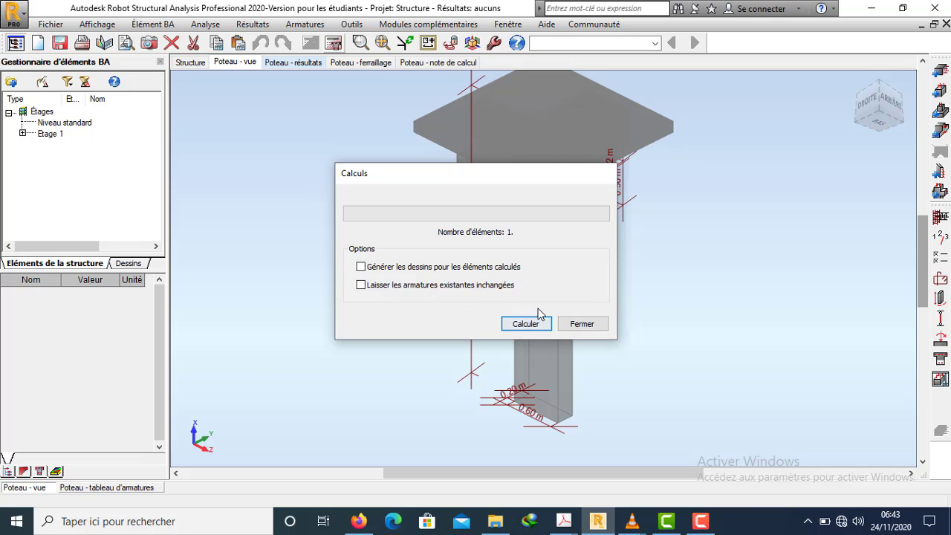
pyautogui.click(525, 326)
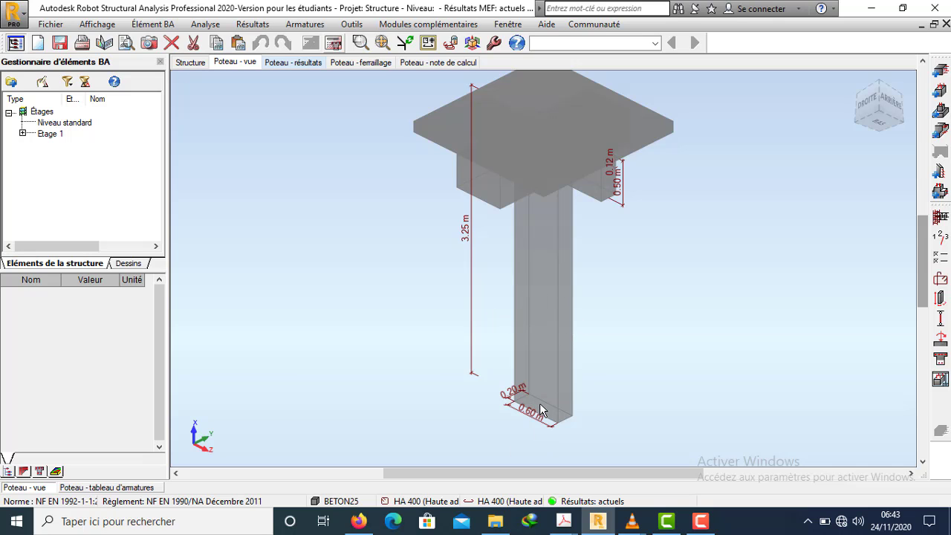
pyautogui.click(332, 46)
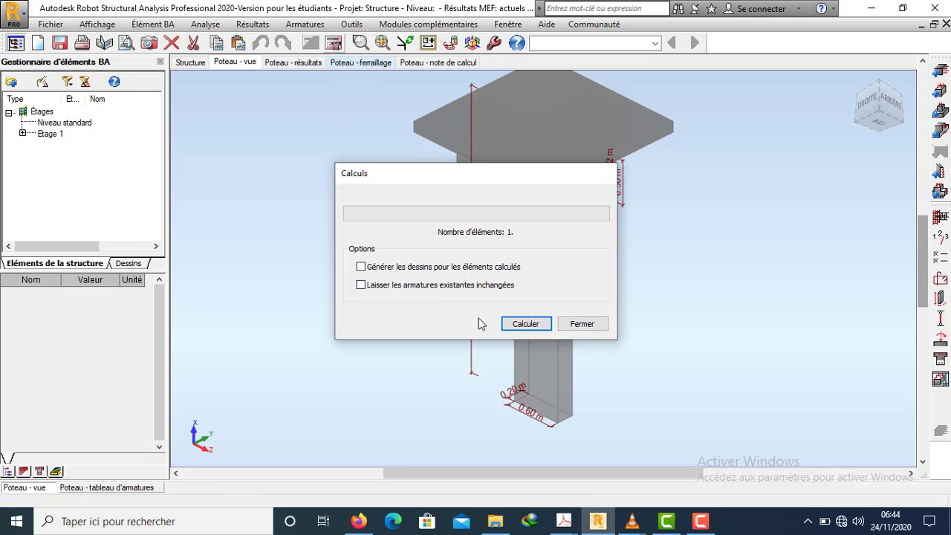
pyautogui.click(517, 324)
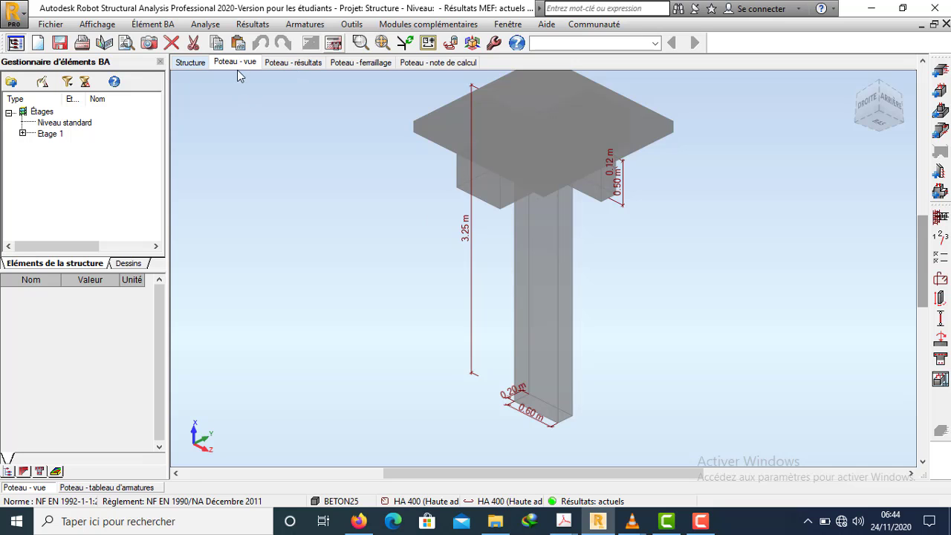
# - Review the column's ELU results and its reinforcement table, and close the table to leave more room for the reinforcement views
pyautogui.click(283, 63)
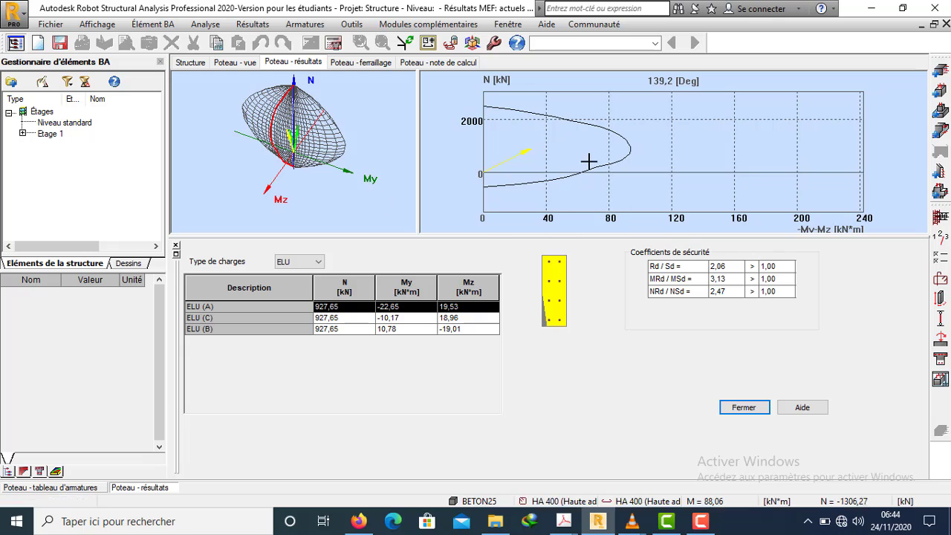
pyautogui.click(349, 64)
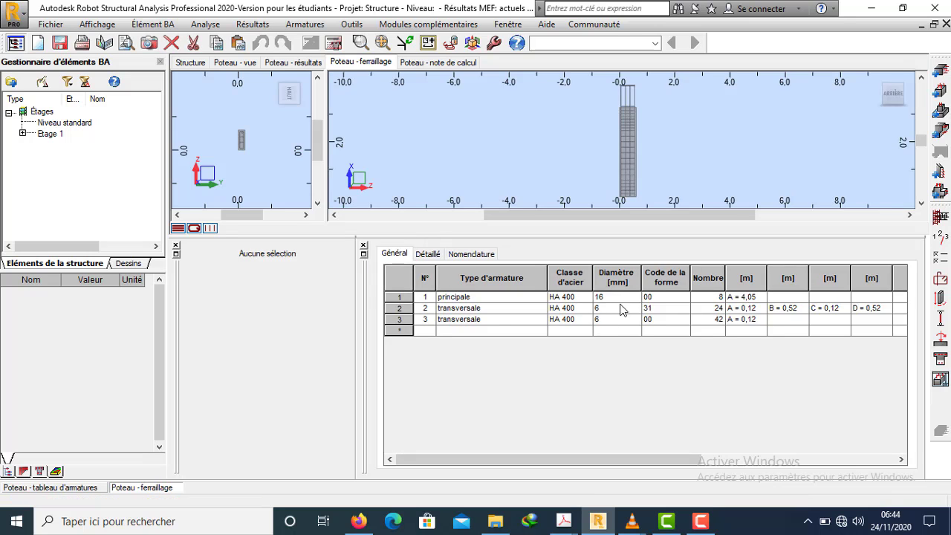
pyautogui.click(364, 246)
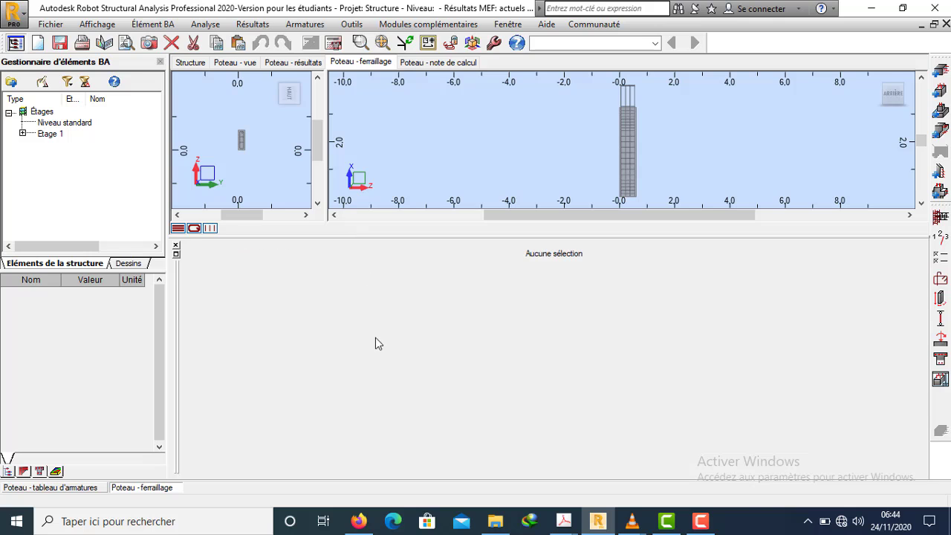
# - Close the empty table pane, fit the whole column in the reinforcement view, and show it in the isometric 3D home view
pyautogui.click(176, 246)
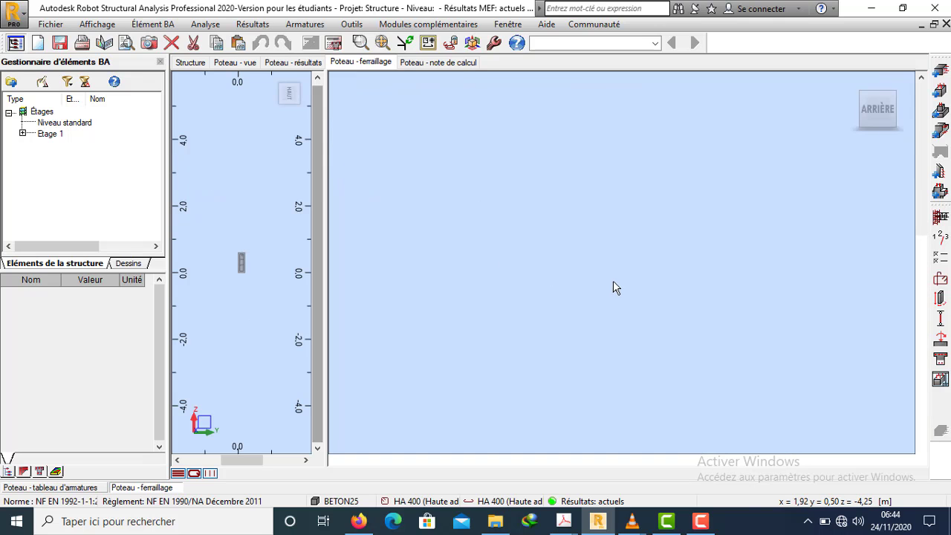
pyautogui.click(382, 46)
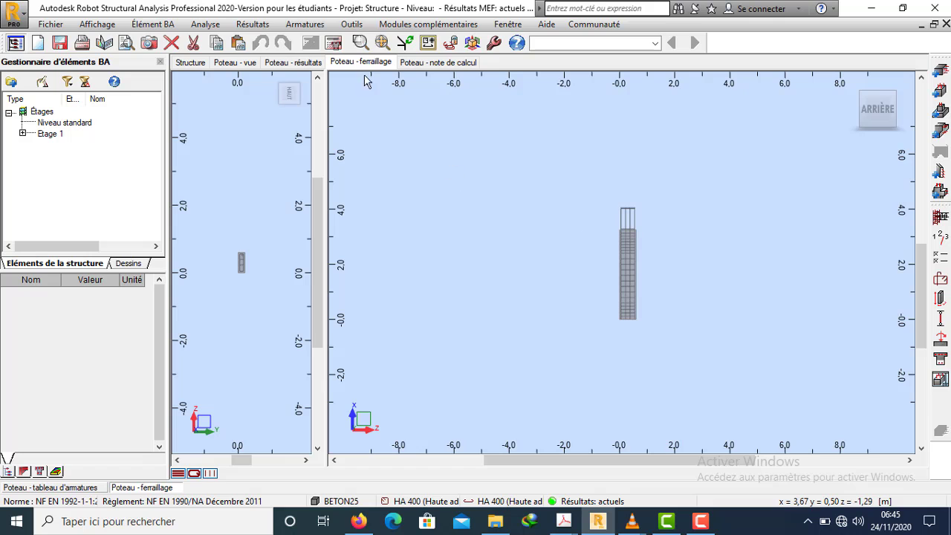
pyautogui.click(383, 43)
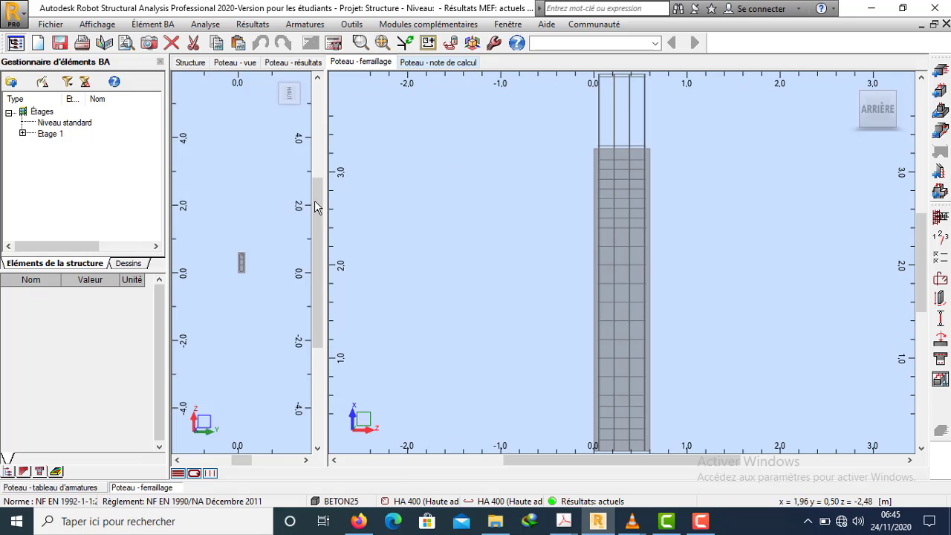
pyautogui.scroll(-1, 562, 288)
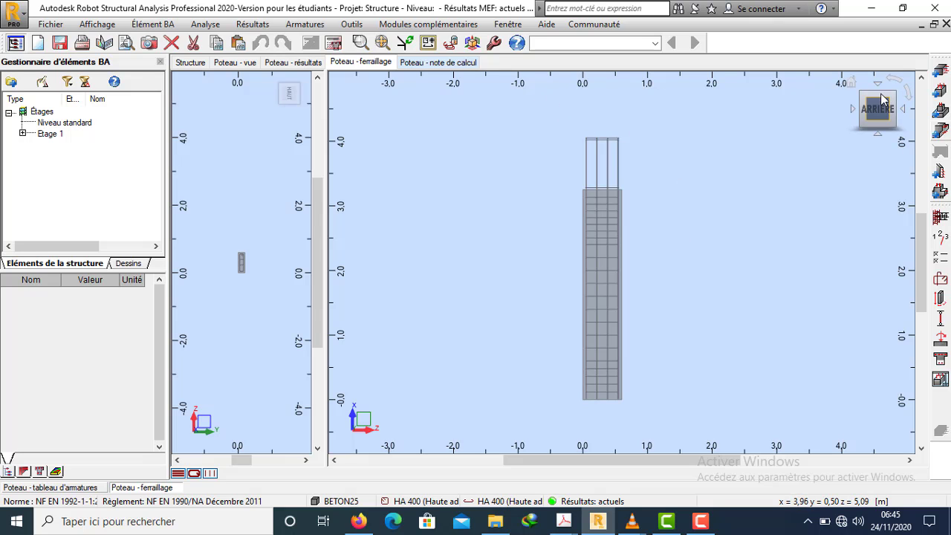
pyautogui.click(851, 84)
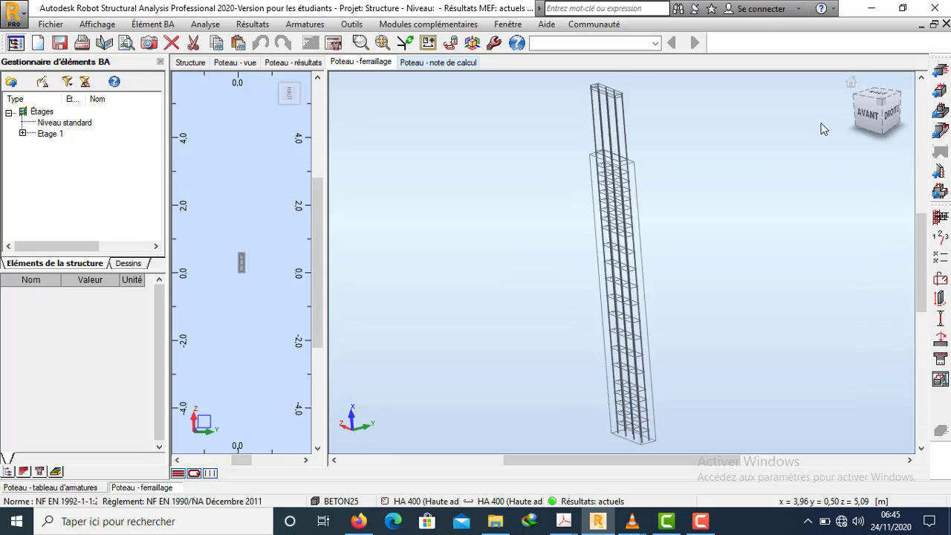
# - Examine the main bars, stirrups and cross ties at the column head in 3D from the front and back sides
pyautogui.scroll(5, 629, 164)
pyautogui.moveTo(692, 139)
pyautogui.keyDown('shift'); pyautogui.mouseDown(button='middle')
pyautogui.moveTo(677, 181)
pyautogui.moveTo(728, 213)
pyautogui.moveTo(710, 196)
pyautogui.moveTo(675, 189)
pyautogui.moveTo(677, 163)
pyautogui.moveTo(698, 124)
pyautogui.moveTo(723, 124)
pyautogui.moveTo(737, 149)
pyautogui.moveTo(757, 154)
pyautogui.moveTo(713, 314)
pyautogui.moveTo(729, 197)
pyautogui.mouseUp(button='middle'); pyautogui.keyUp('shift')
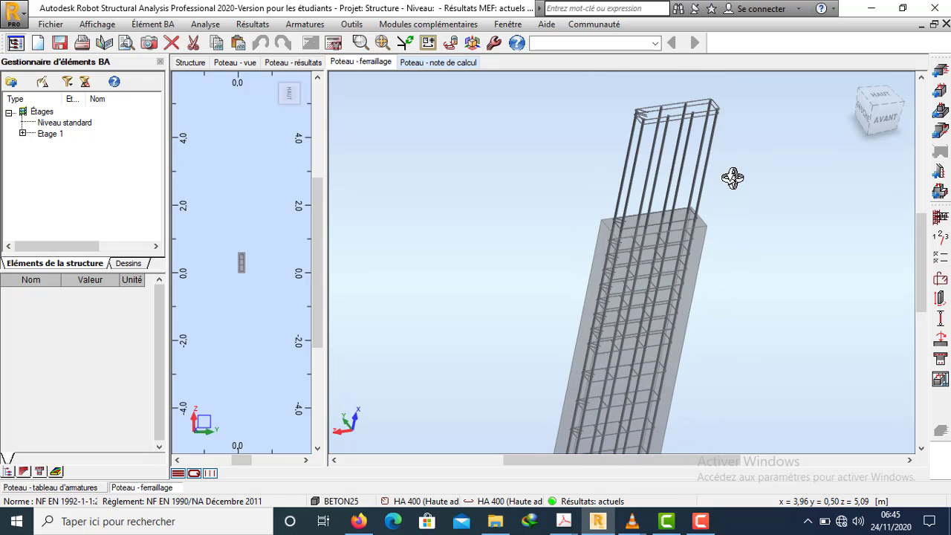
pyautogui.scroll(1, 733, 176)
pyautogui.scroll(2, 675, 213)
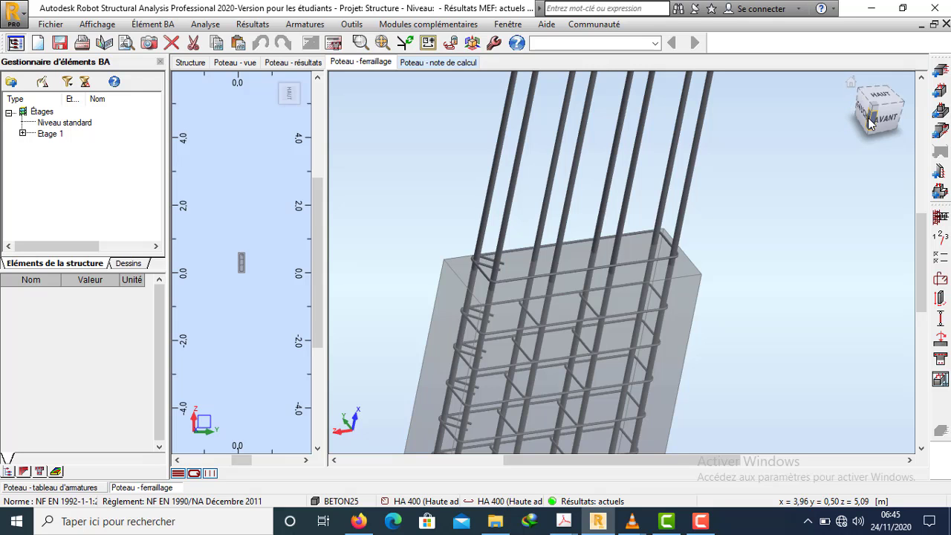
pyautogui.moveTo(872, 119); pyautogui.dragTo(934, 117)
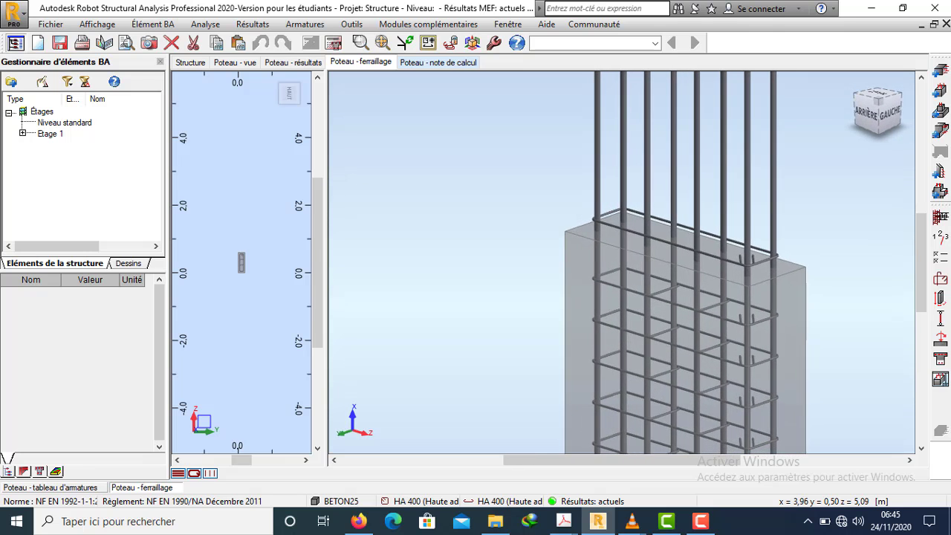
pyautogui.scroll(4, 737, 294)
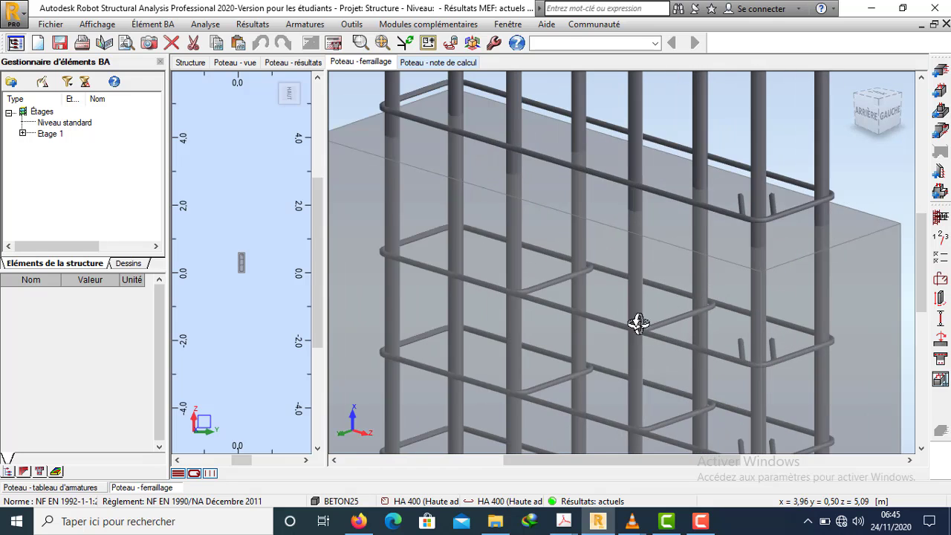
pyautogui.scroll(-2, 613, 320)
pyautogui.scroll(-2, 590, 310)
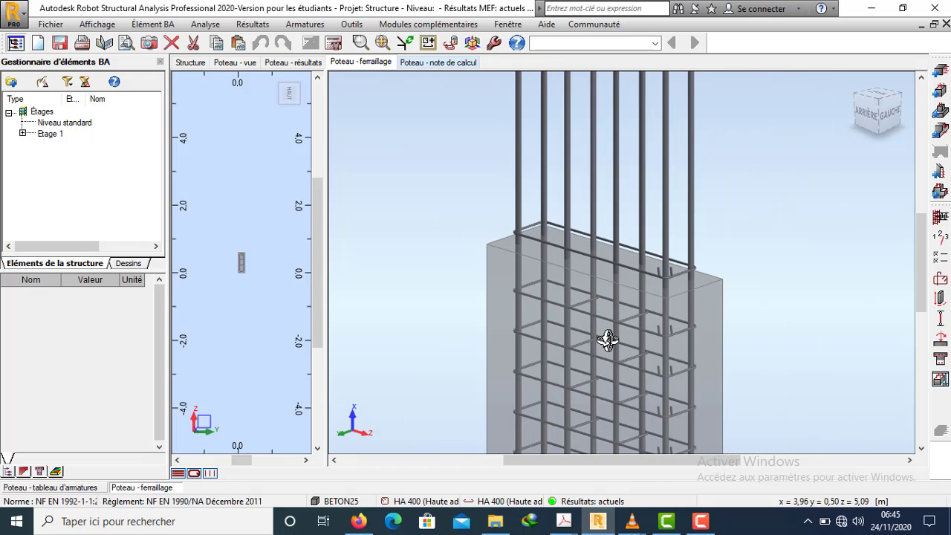
pyautogui.scroll(1, 632, 286)
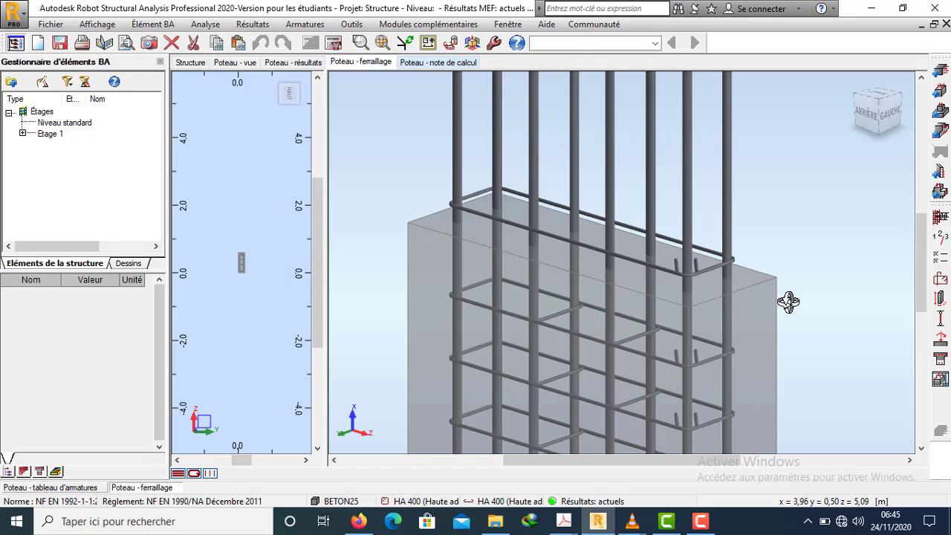
pyautogui.scroll(-4, 768, 259)
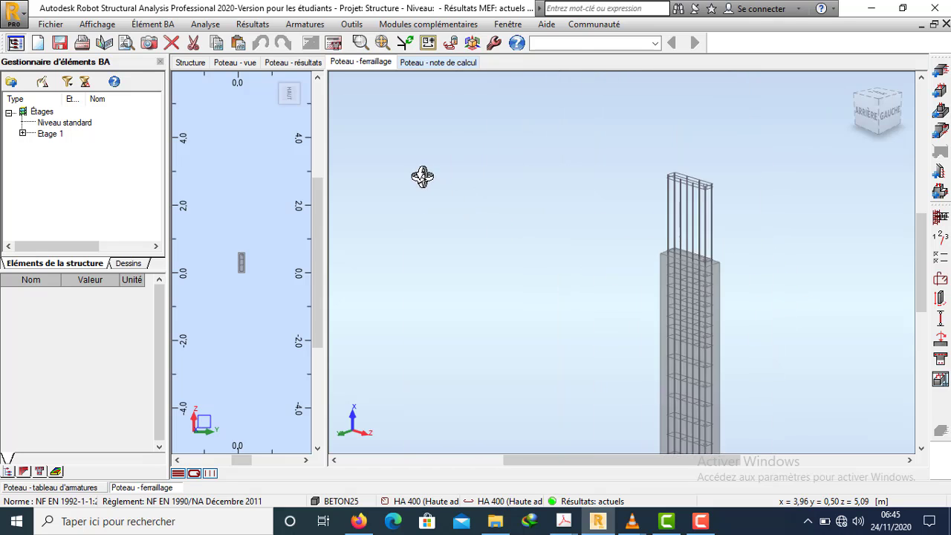
# - Inspect the starter bars projecting above the column and the stirrup distribution along its upper part
pyautogui.scroll(4, 683, 309)
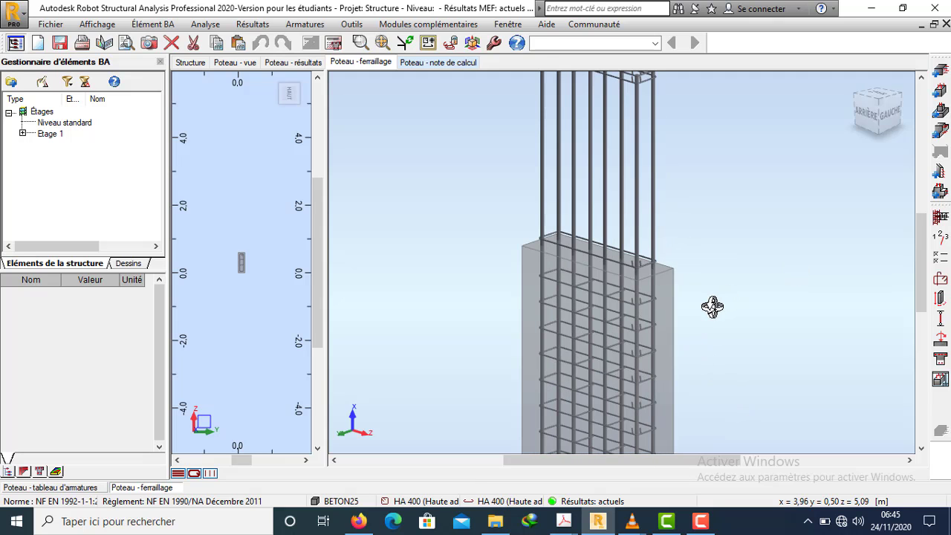
pyautogui.scroll(-4, 665, 285)
pyautogui.scroll(2, 650, 270)
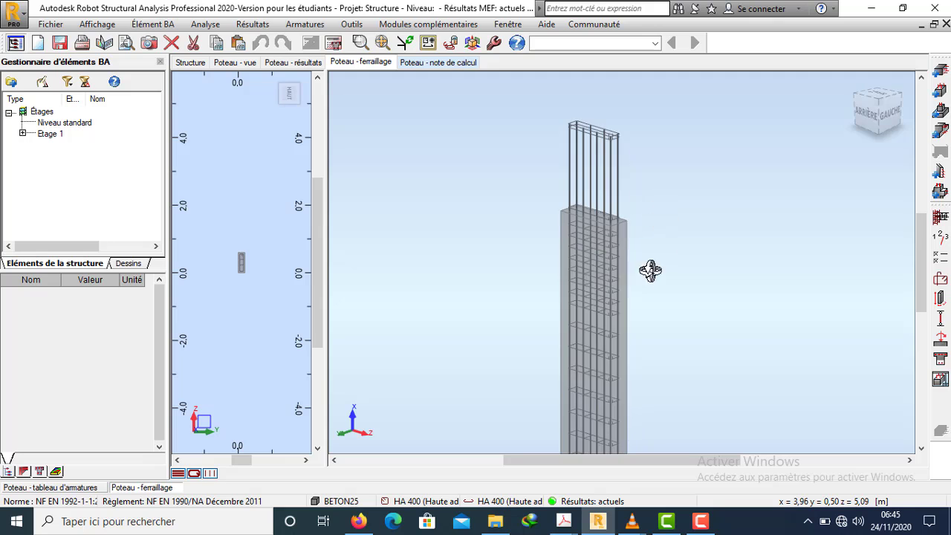
pyautogui.scroll(3, 639, 236)
pyautogui.scroll(-1, 643, 229)
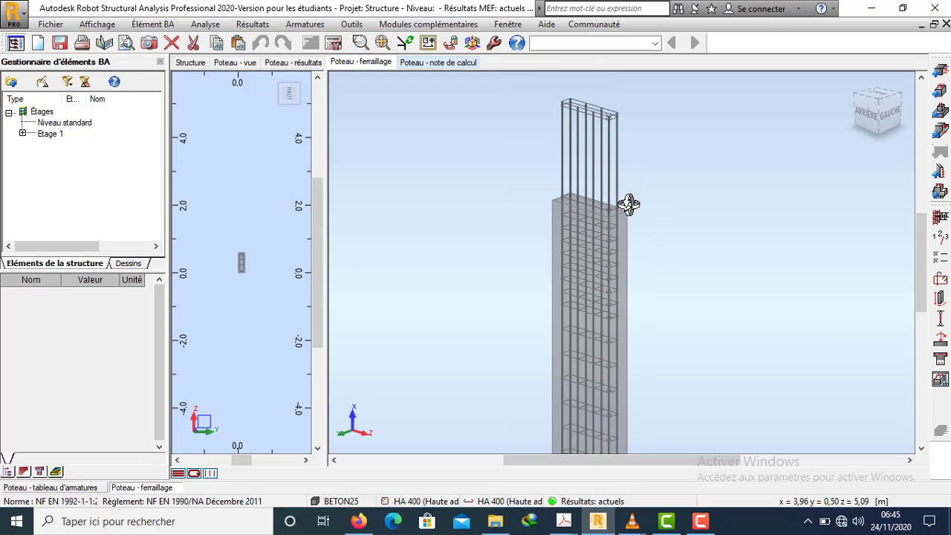
pyautogui.scroll(2, 616, 202)
pyautogui.scroll(-1, 612, 355)
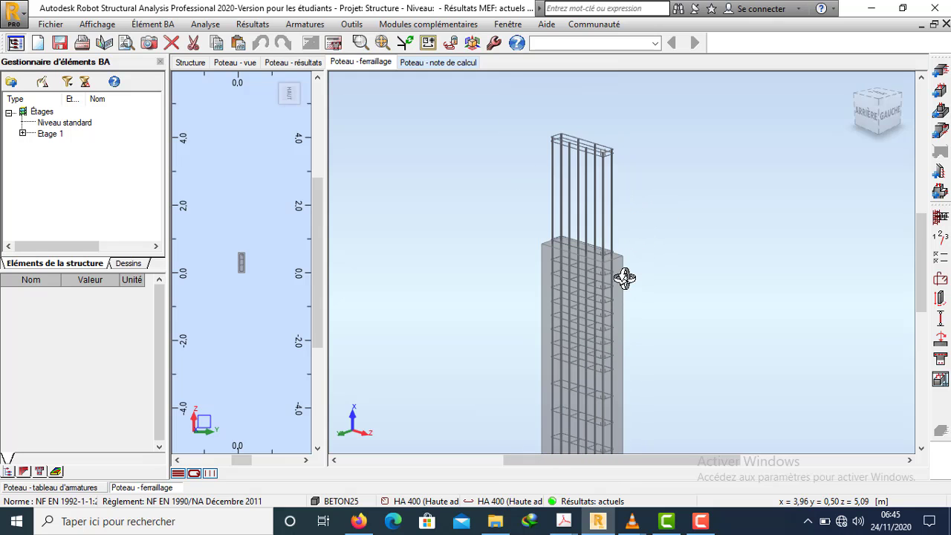
pyautogui.scroll(2, 625, 278)
pyautogui.scroll(-1, 620, 291)
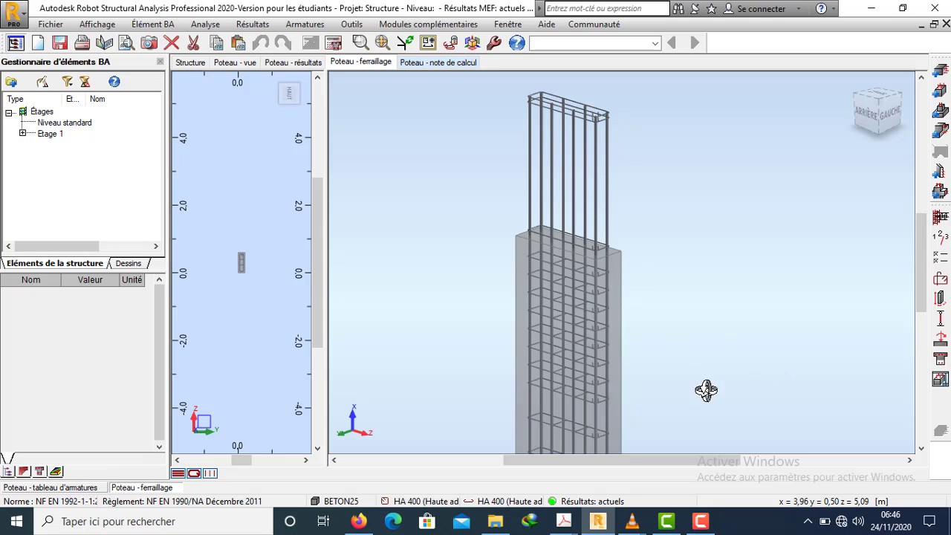
# - Generate the column's execution drawing and examine the bar marks in cross-section A-A
pyautogui.click(940, 380)
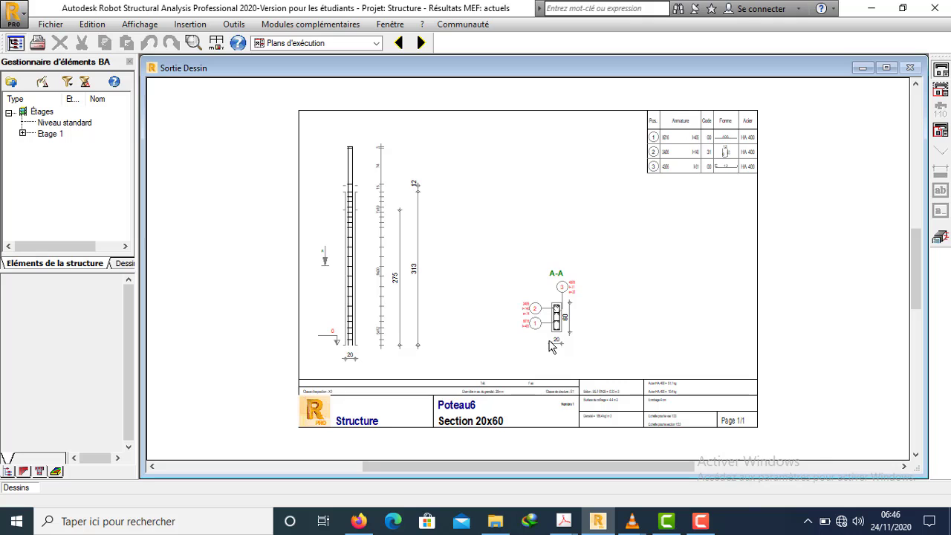
pyautogui.scroll(3, 581, 338)
pyautogui.scroll(3, 578, 335)
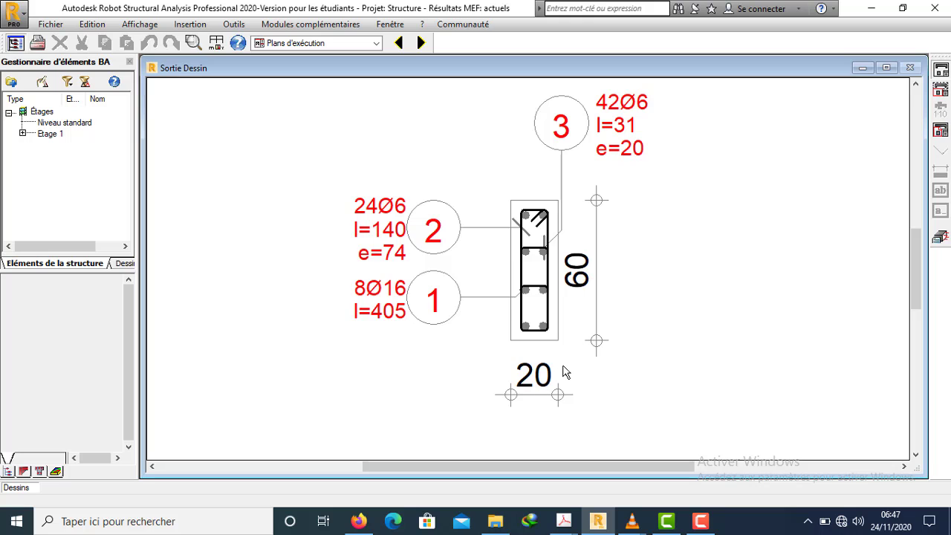
pyautogui.scroll(-5, 562, 372)
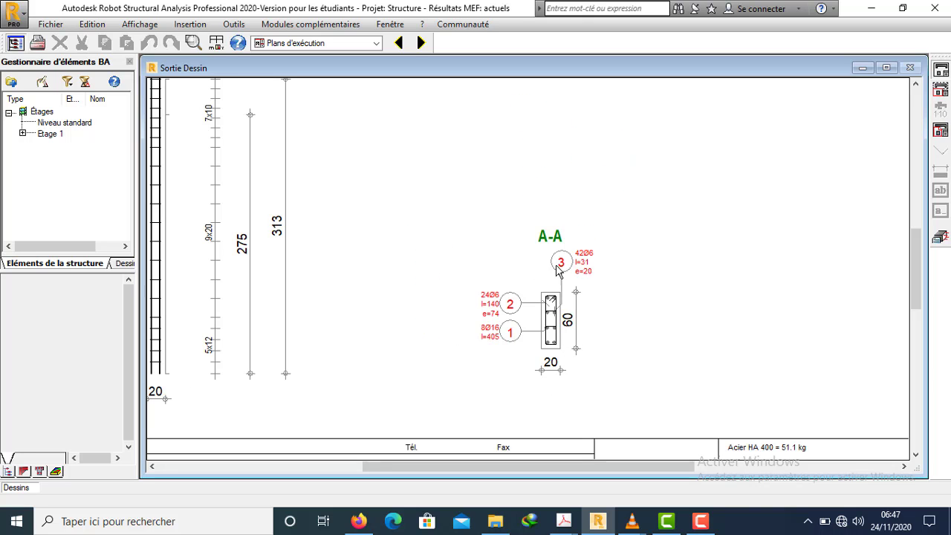
pyautogui.scroll(-3, 557, 269)
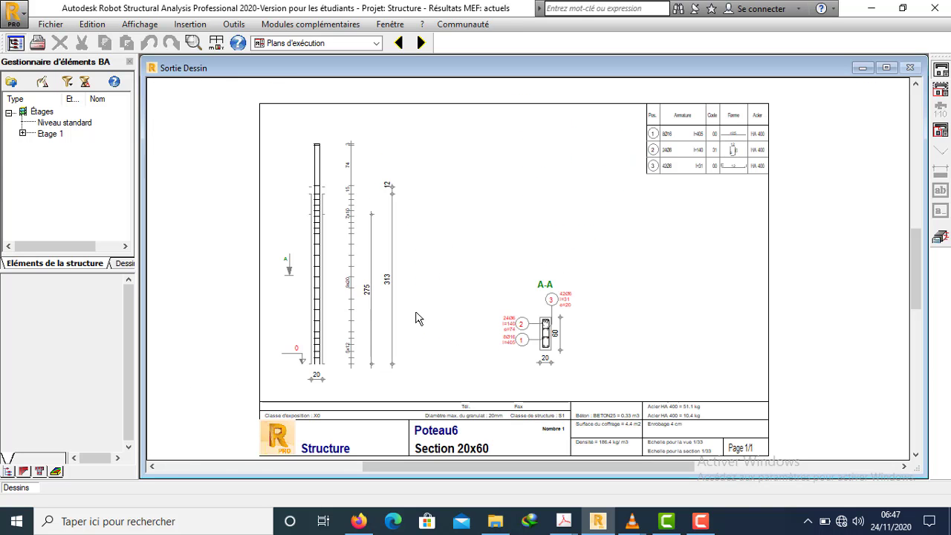
# - Examine the stirrup spacing and the height dimensions along the column elevation in the drawing
pyautogui.scroll(2, 297, 283)
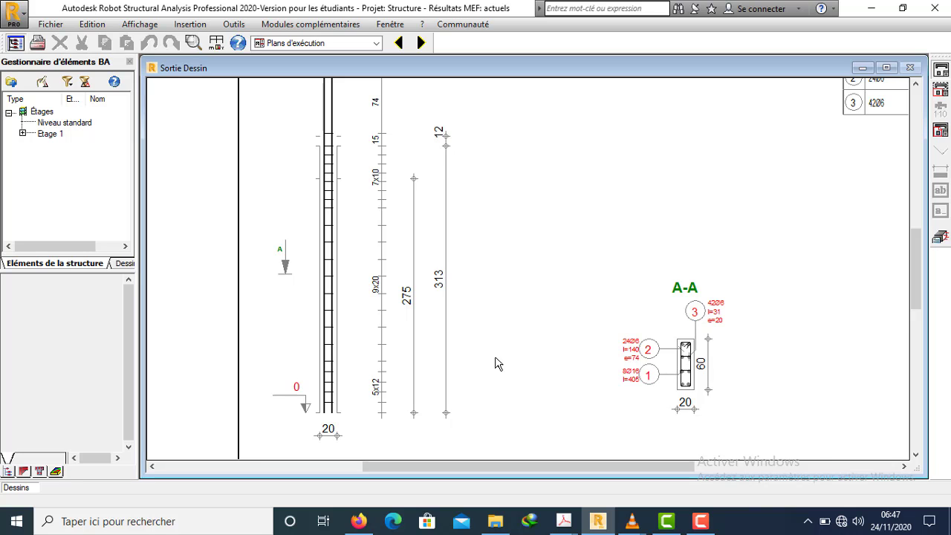
pyautogui.scroll(-1, 562, 327)
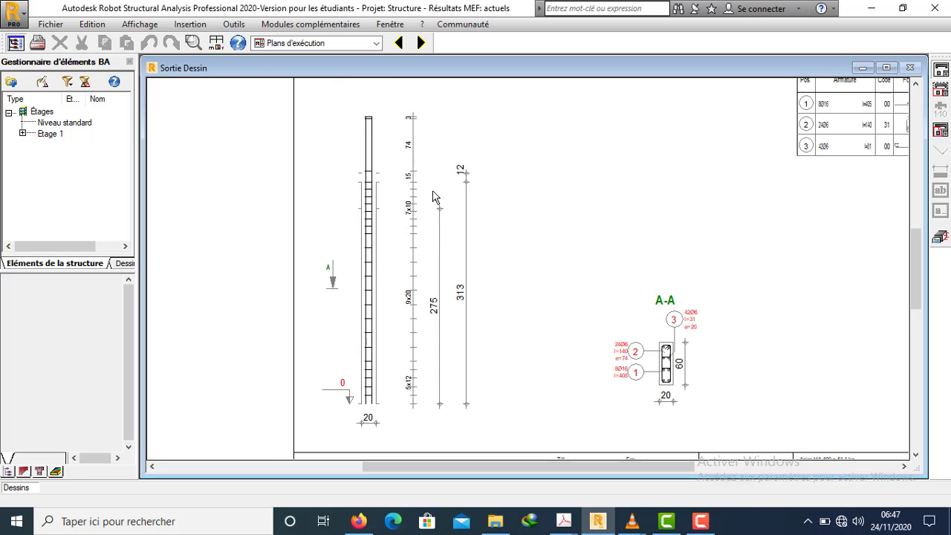
pyautogui.scroll(1, 427, 154)
pyautogui.scroll(-1, 457, 225)
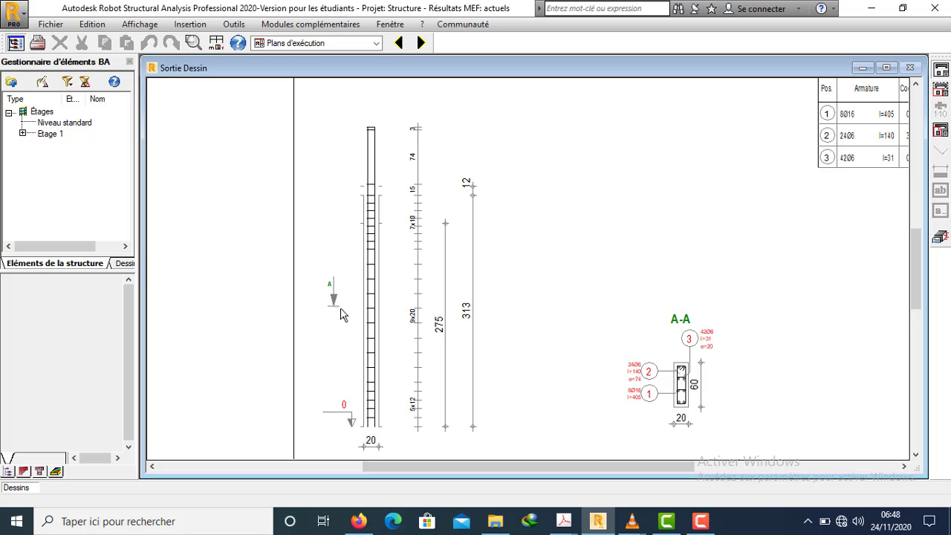
pyautogui.scroll(-3, 298, 306)
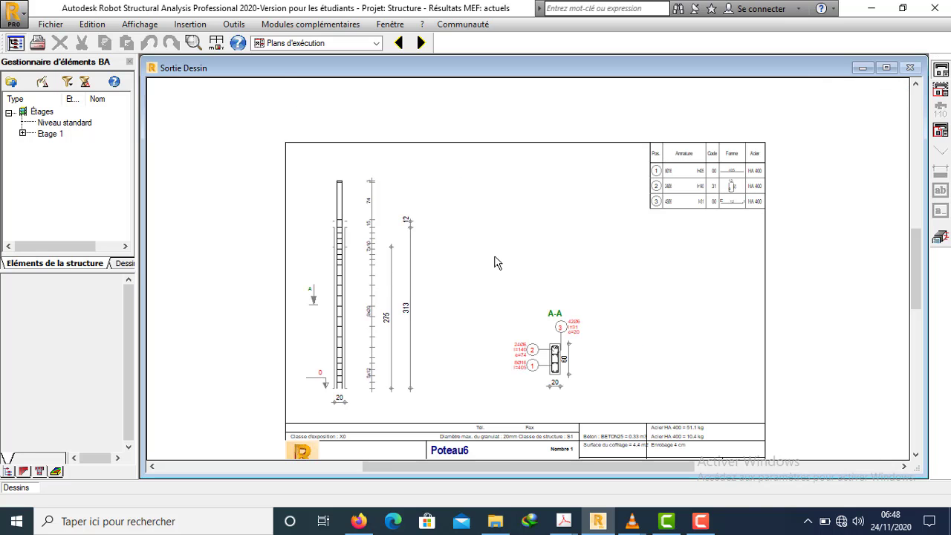
# - Compare the reinforcement schedule of the drawing with the bar marks in cross-section A-A
pyautogui.scroll(1, 735, 197)
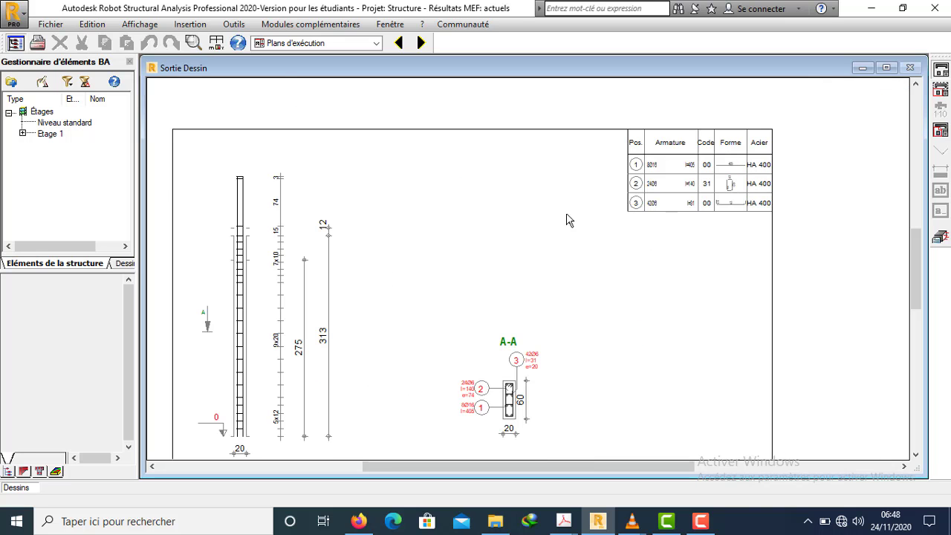
pyautogui.scroll(-1, 512, 160)
pyautogui.scroll(1, 617, 178)
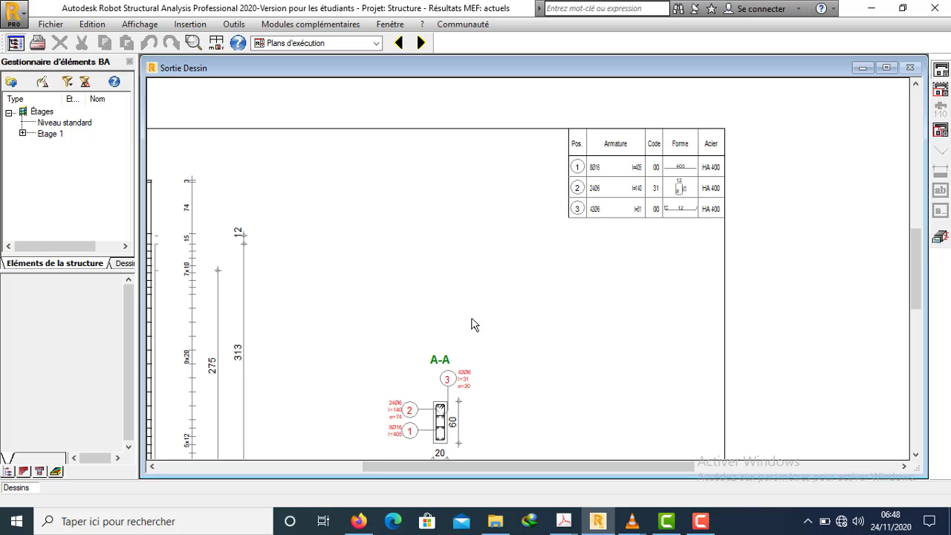
pyautogui.scroll(1, 420, 443)
pyautogui.scroll(1, 420, 443)
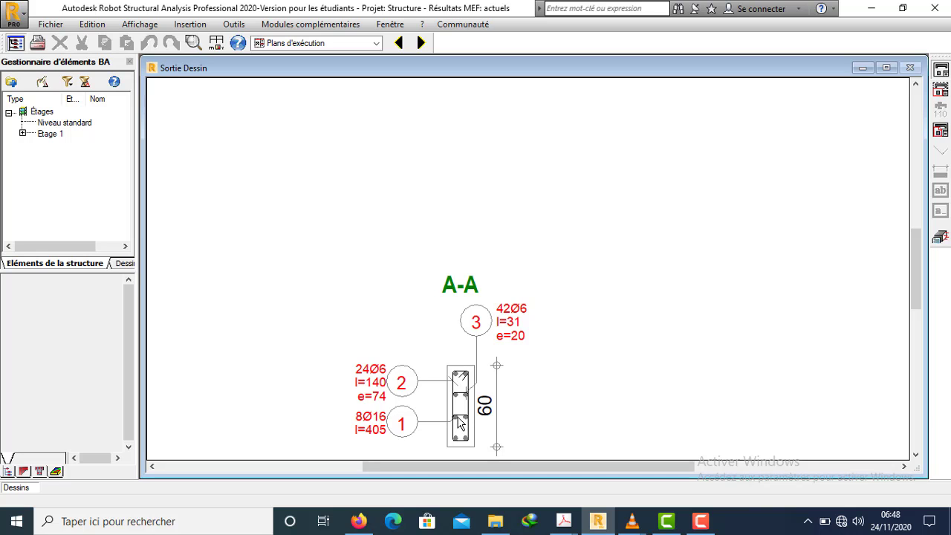
pyautogui.scroll(-2, 409, 430)
pyautogui.scroll(1, 599, 119)
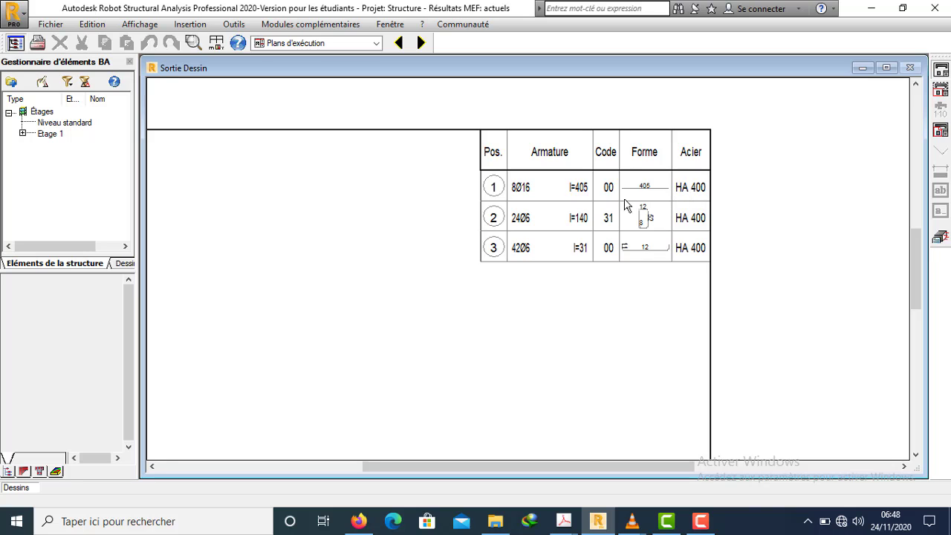
pyautogui.scroll(-3, 535, 194)
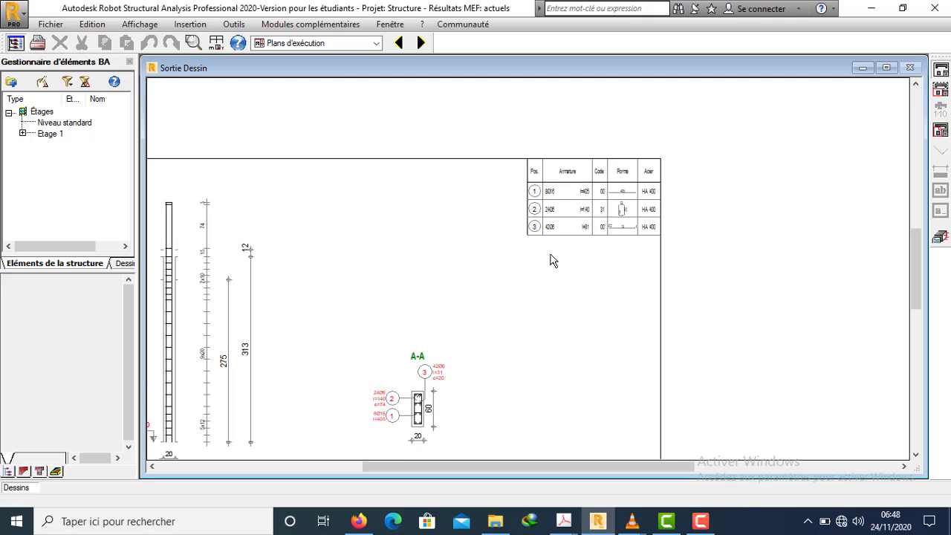
# - Read the bar diameters, lengths, shapes and steel grade of the three positions in the reinforcement schedule
pyautogui.scroll(3, 399, 442)
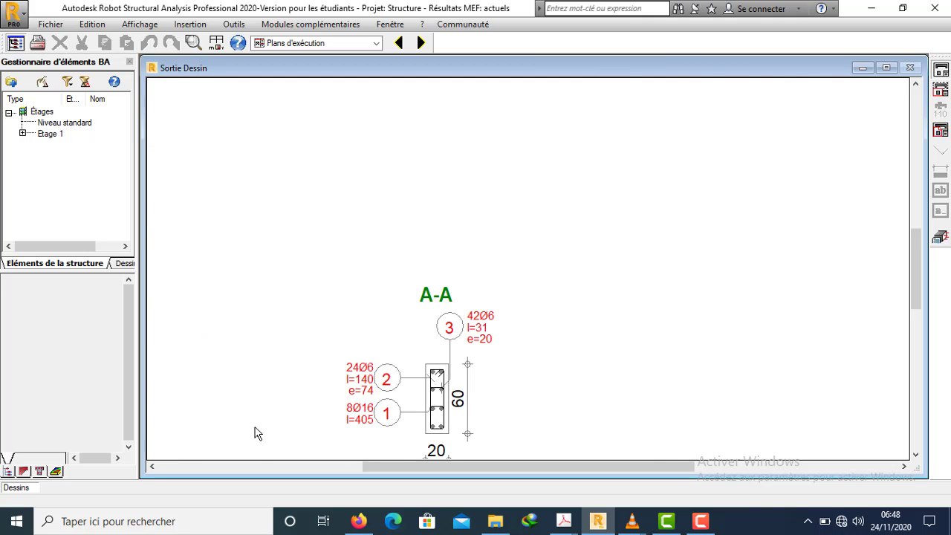
pyautogui.scroll(-2, 338, 385)
pyautogui.scroll(-1, 394, 362)
pyautogui.scroll(2, 617, 193)
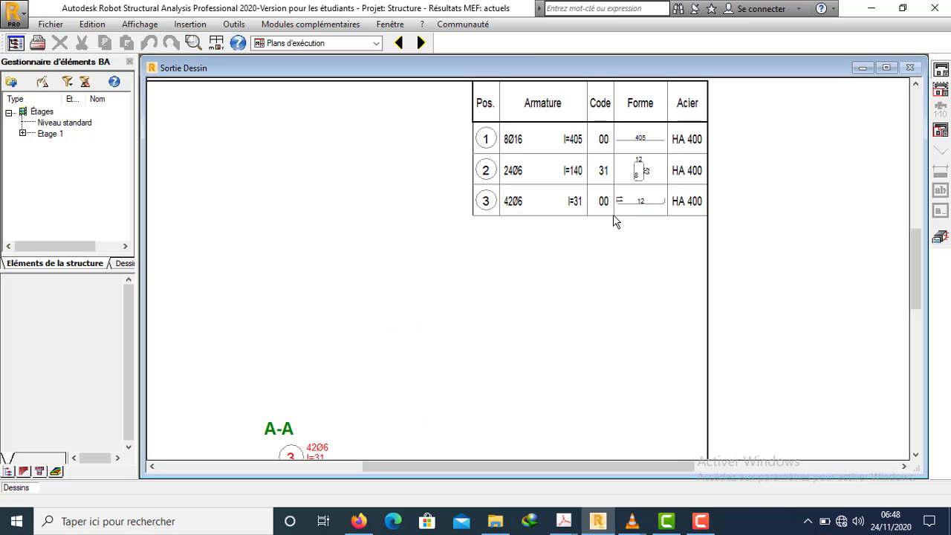
pyautogui.scroll(-1, 614, 219)
pyautogui.scroll(3, 602, 238)
pyautogui.scroll(1, 596, 253)
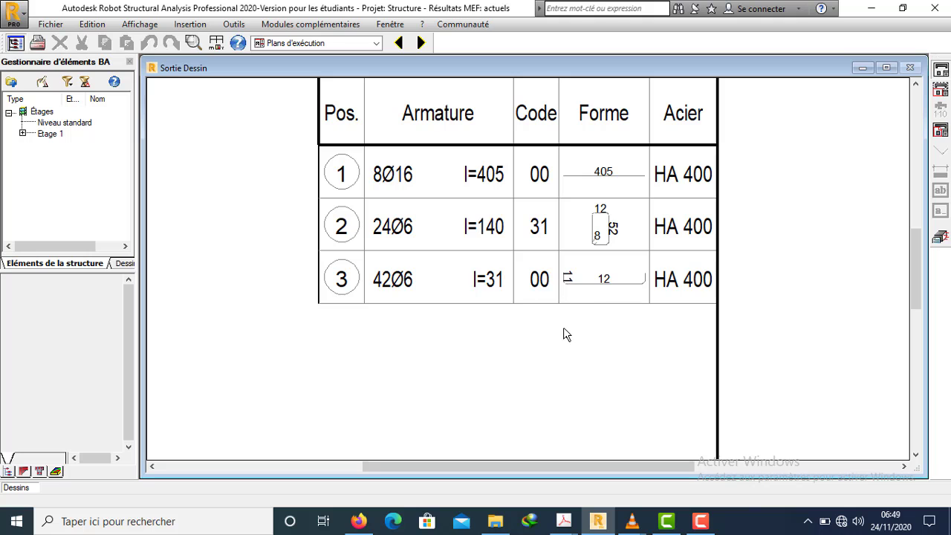
pyautogui.scroll(-5, 627, 311)
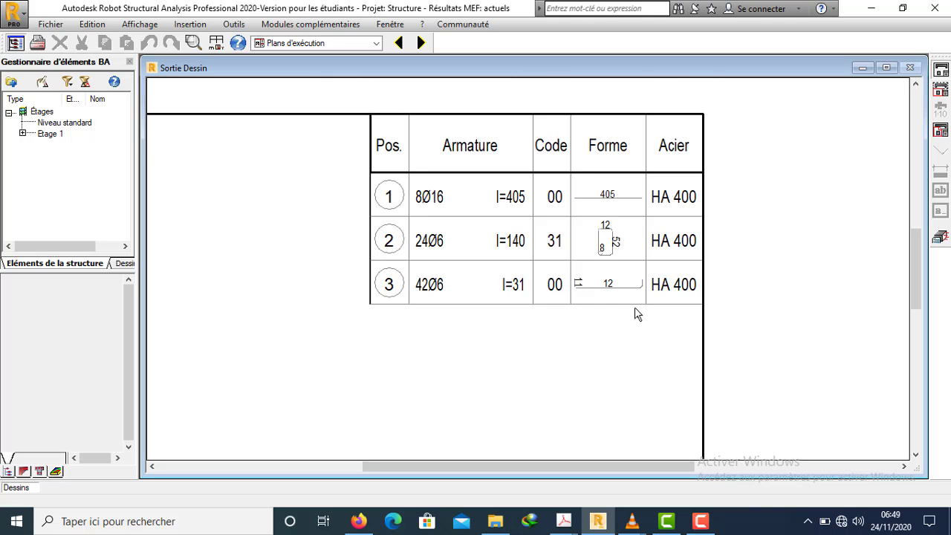
pyautogui.scroll(2, 615, 371)
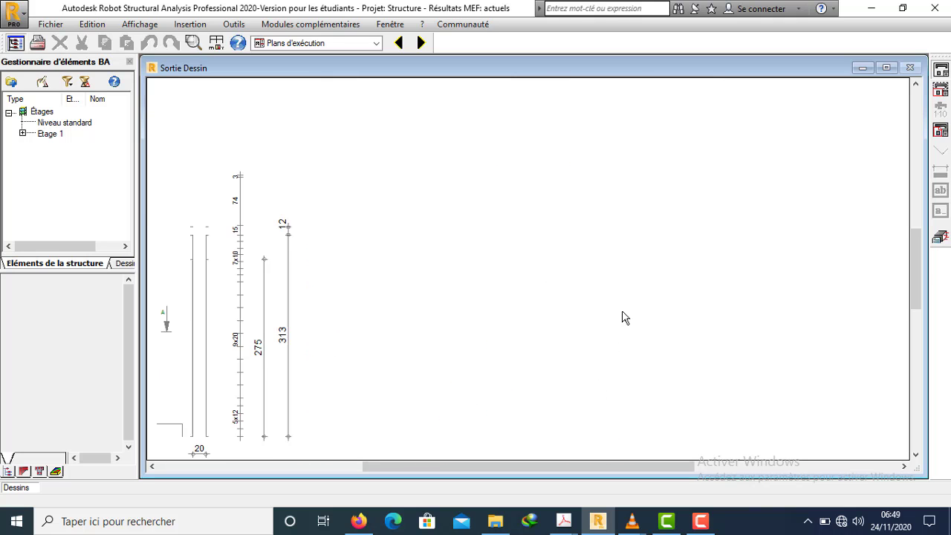
# - Read the drawing's title block for the concrete volume, steel weights, formwork area, reinforcement density, cover and scales
pyautogui.scroll(-3, 685, 217)
pyautogui.scroll(4, 628, 435)
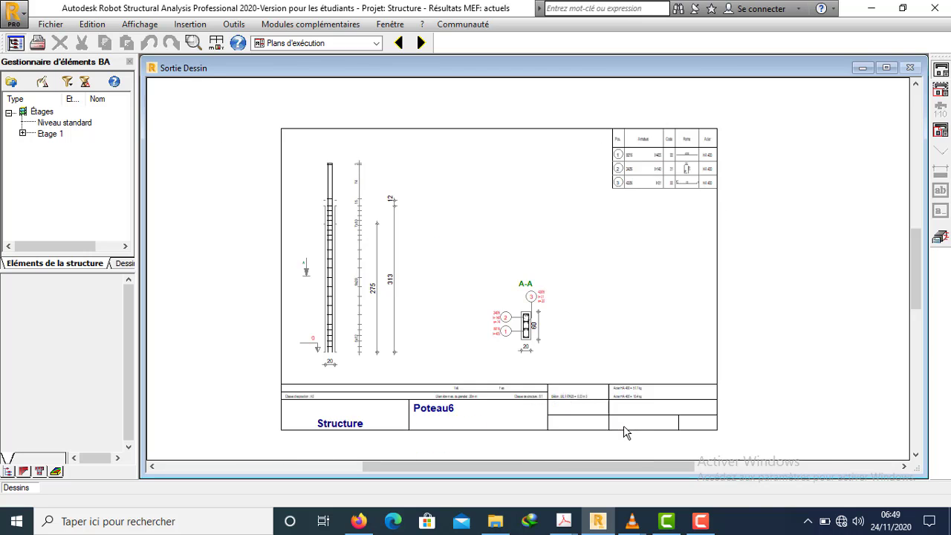
pyautogui.scroll(-1, 253, 392)
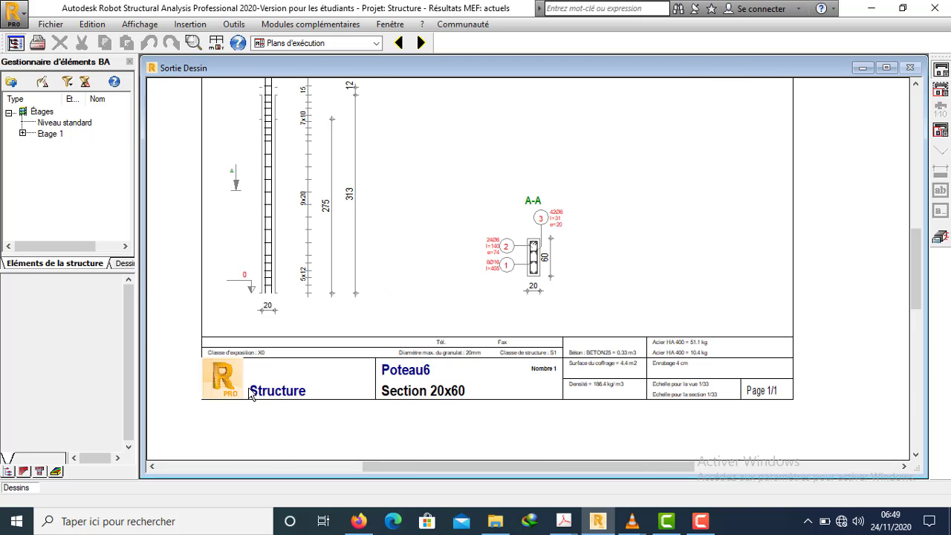
pyautogui.scroll(2, 291, 401)
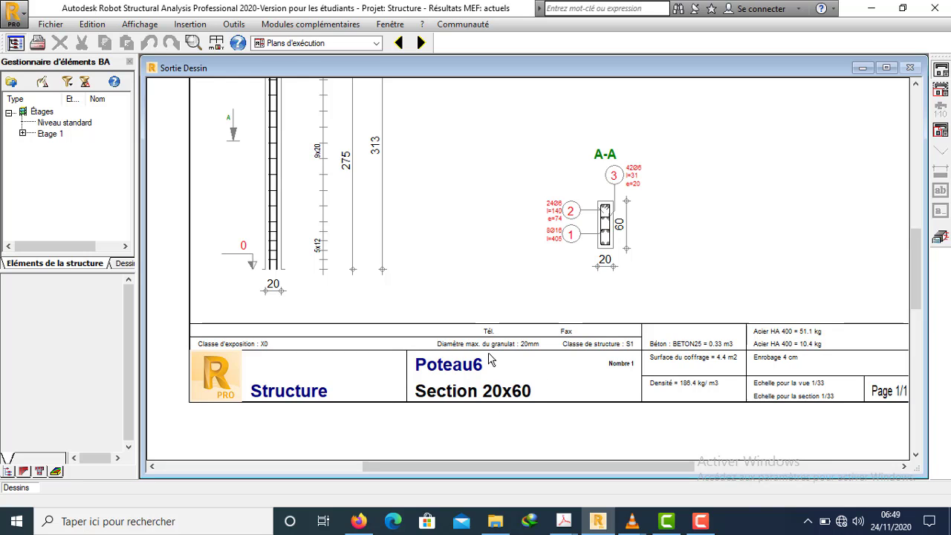
pyautogui.scroll(1, 731, 360)
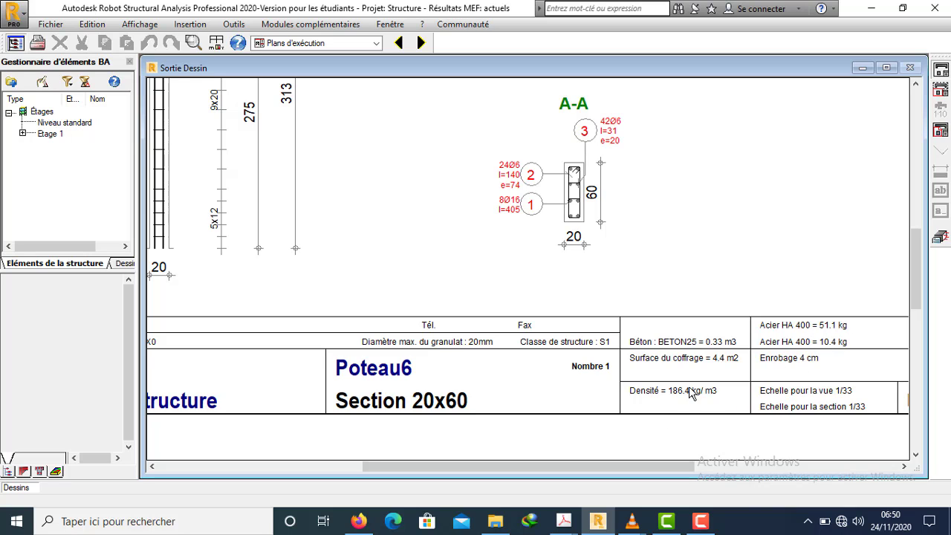
pyautogui.scroll(-5, 654, 413)
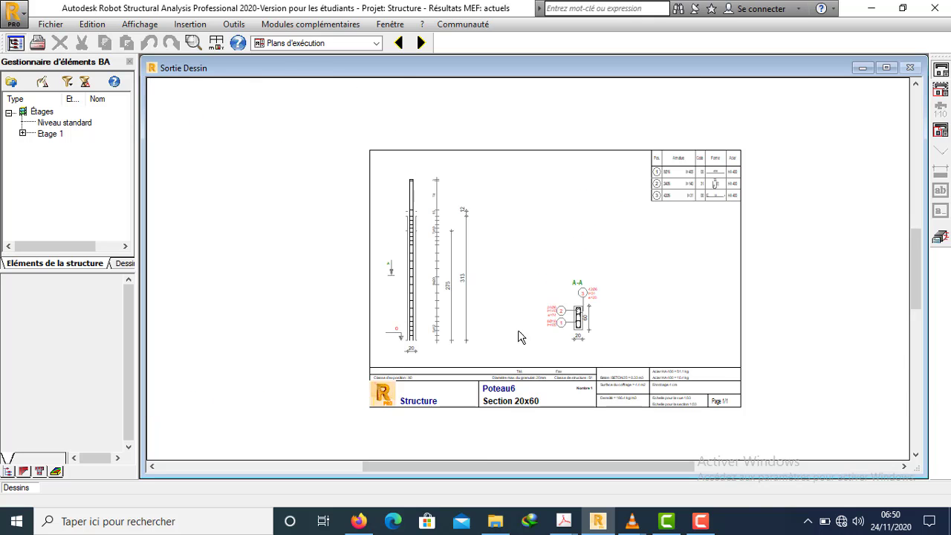
pyautogui.scroll(3, 637, 324)
pyautogui.scroll(-2, 636, 324)
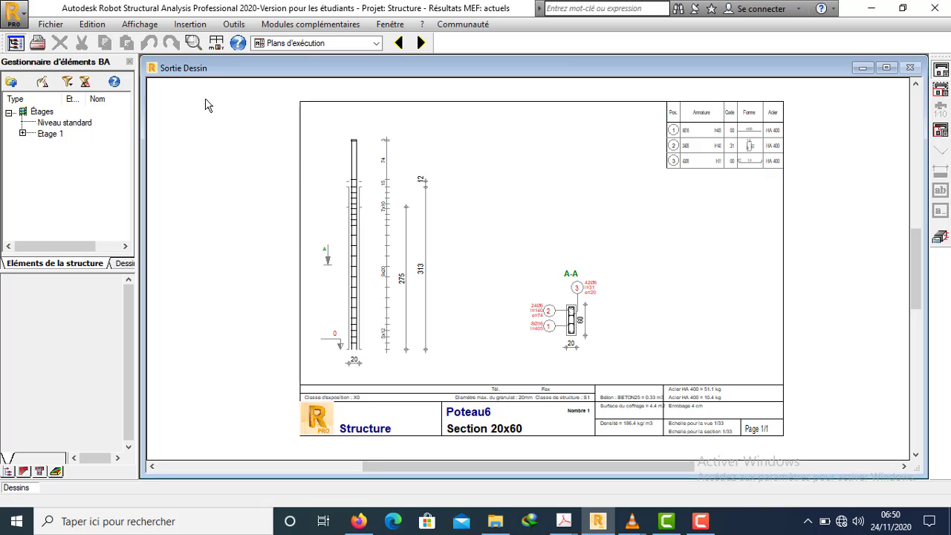
# - Print the whole execution drawing with the PDFCreator printer and bring up its save window
pyautogui.click(41, 46)
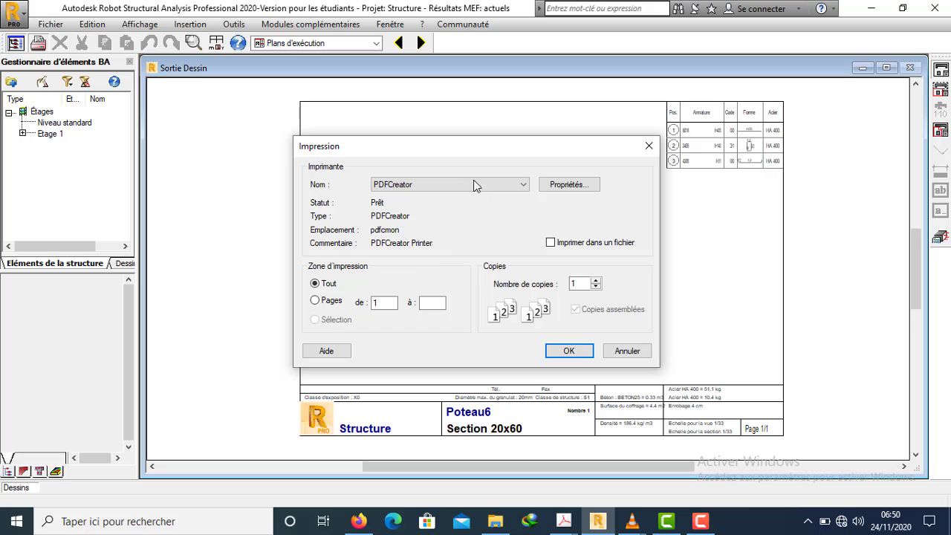
pyautogui.click(569, 352)
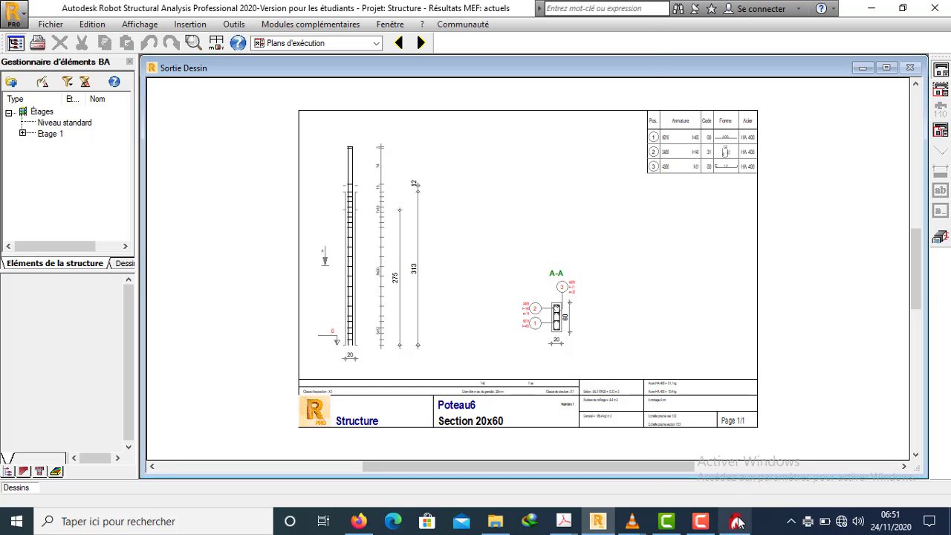
pyautogui.moveTo(742, 525)
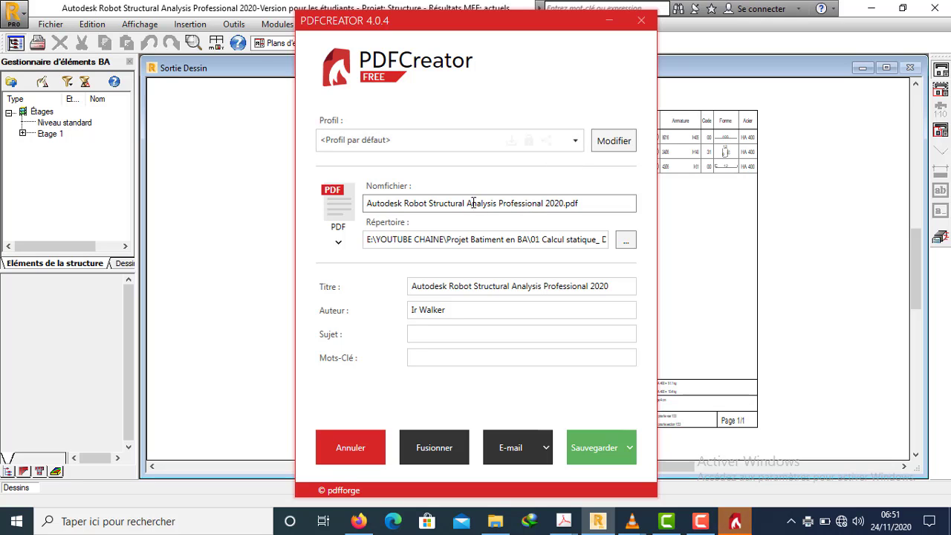
# - Set the PDF destination to the Projet Batiment Partie 1.1 Modelisation Axes-Colonnes folder under 01 Calcul statique_ Dimensionnement on drive E
pyautogui.click(626, 240)
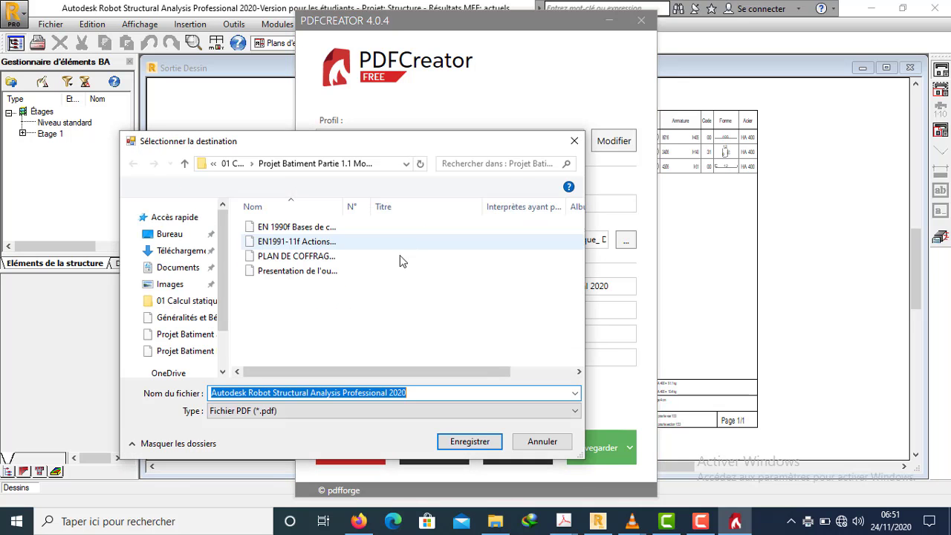
pyautogui.moveTo(222, 277); pyautogui.dragTo(219, 319)
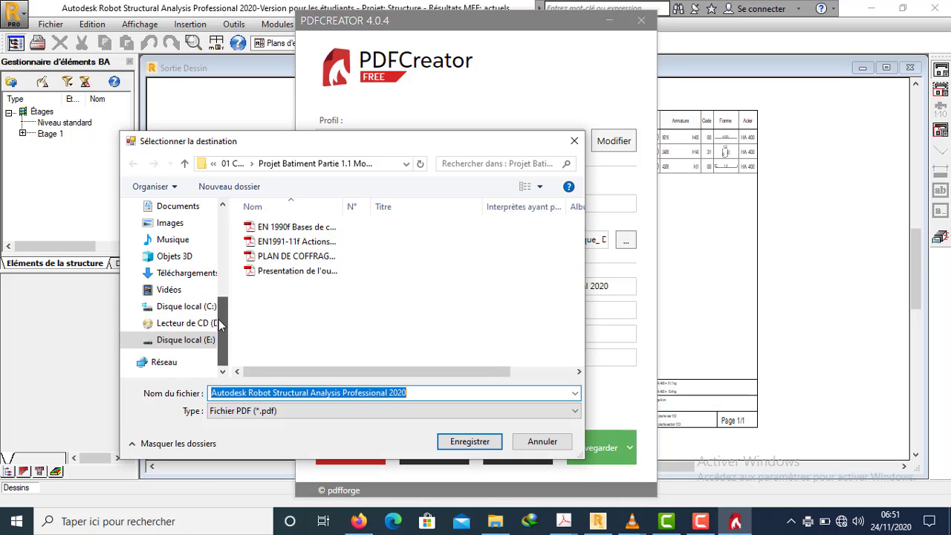
pyautogui.click(172, 340)
pyautogui.click(283, 255)
pyautogui.scroll(-5, 332, 335)
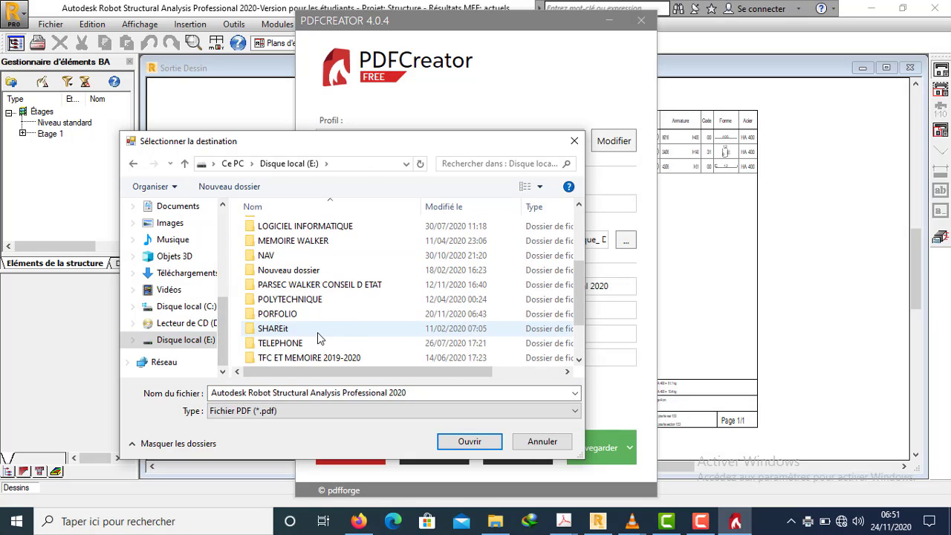
pyautogui.click(302, 358)
pyautogui.doubleClick(302, 358)
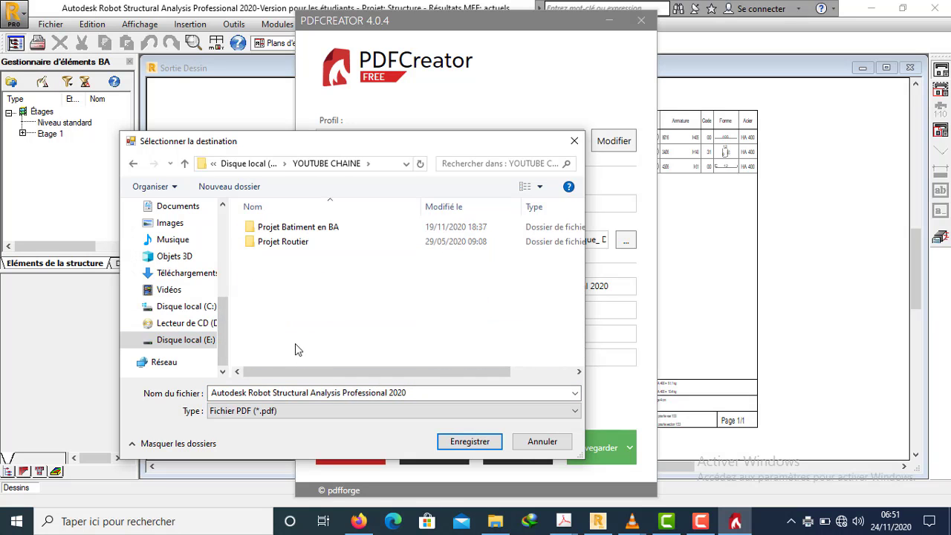
pyautogui.click(297, 230)
pyautogui.doubleClick(297, 230)
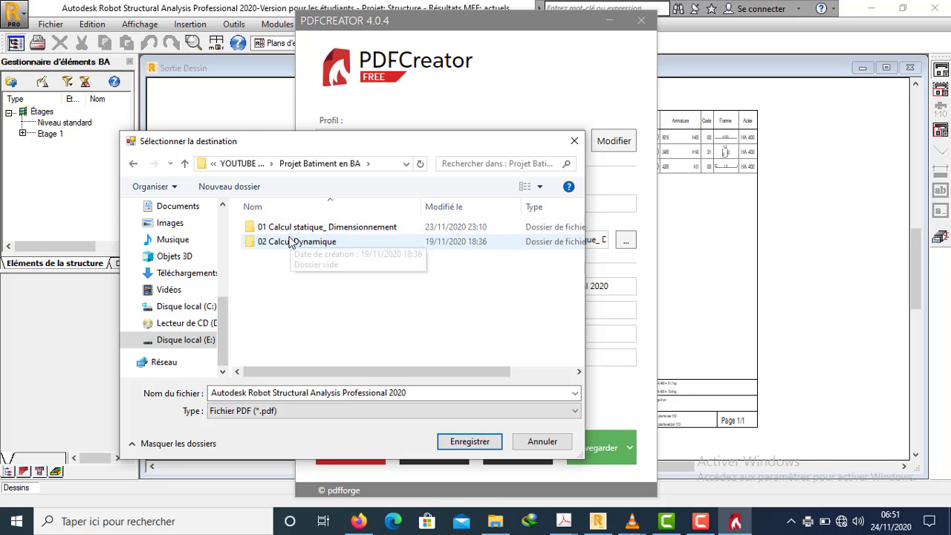
pyautogui.doubleClick(283, 226)
pyautogui.click(296, 244)
pyautogui.doubleClick(295, 242)
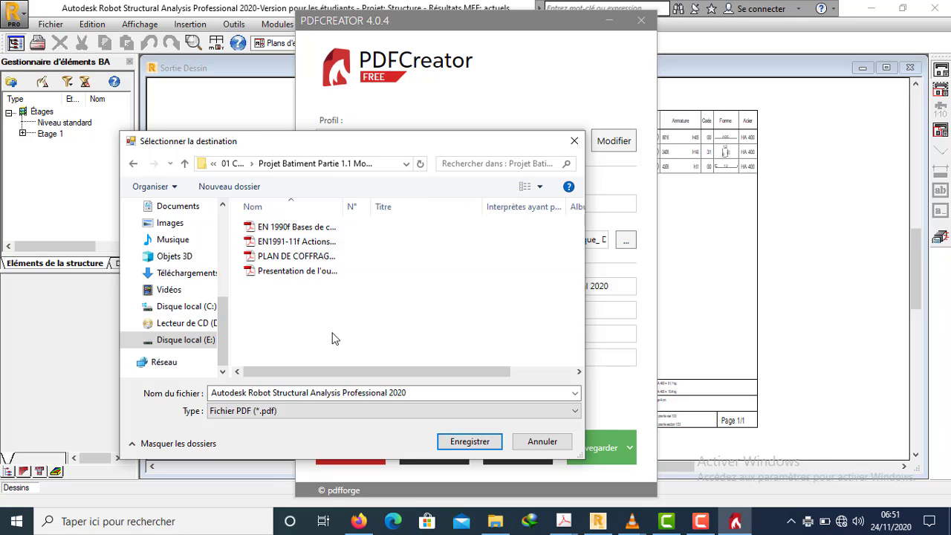
# - Name the PDF "Plan execution Colonne 6" and save it
pyautogui.click(381, 393)
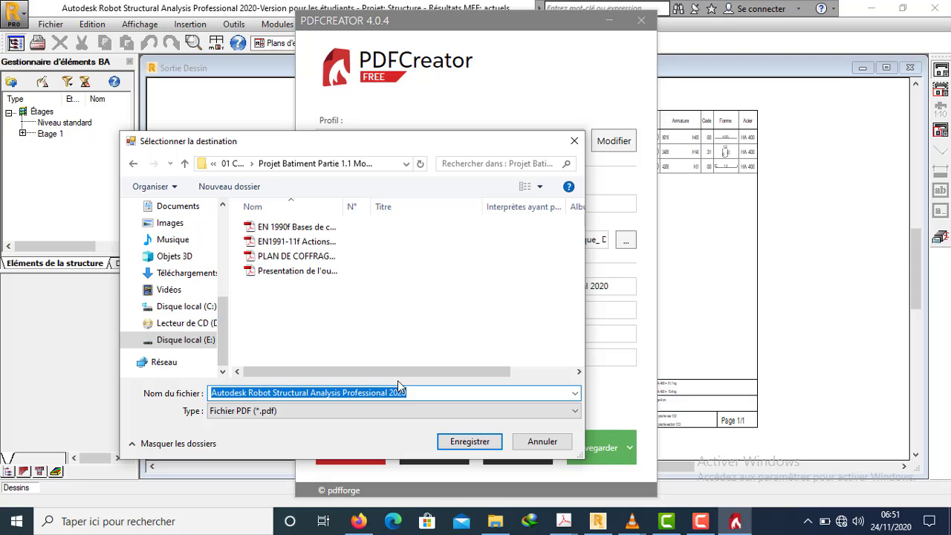
pyautogui.write('N')
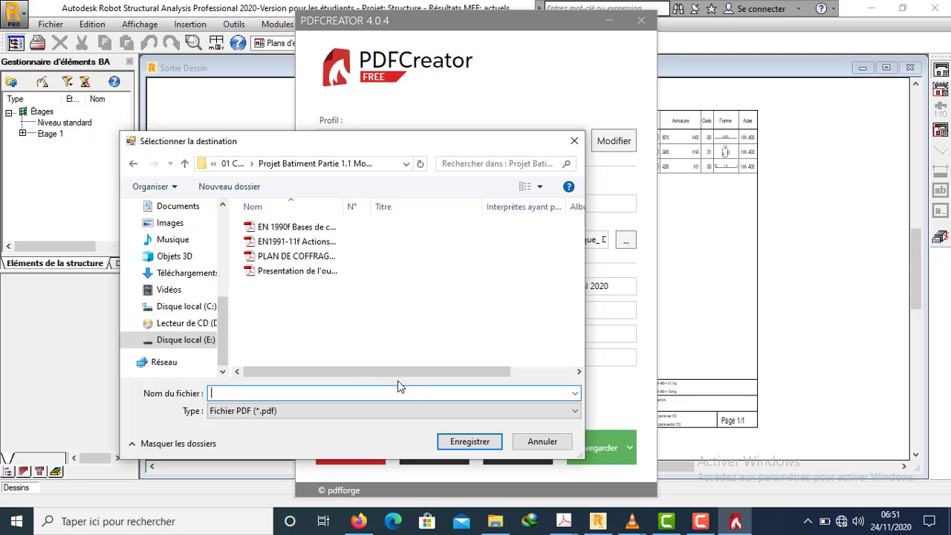
pyautogui.write('Plan')
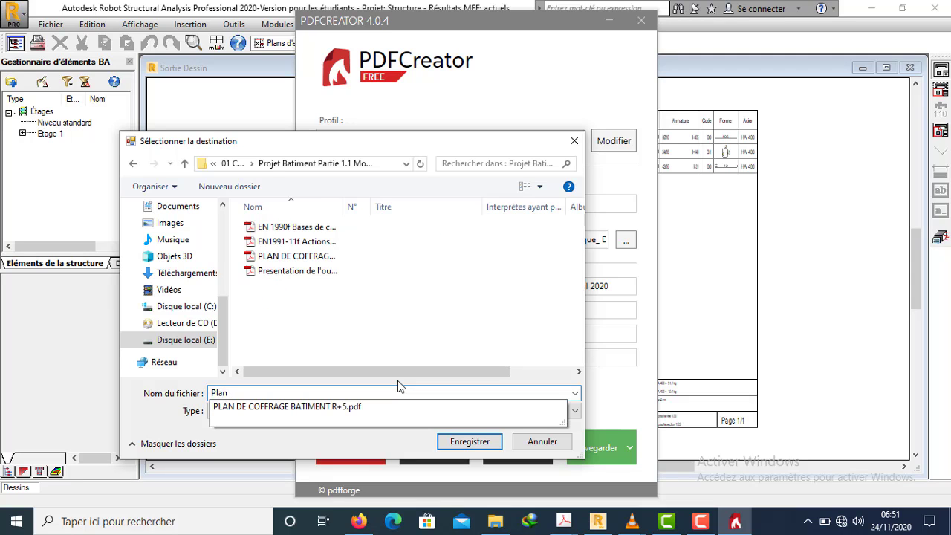
pyautogui.write(' d')
pyautogui.press('BackSpace')
pyautogui.write('ex')
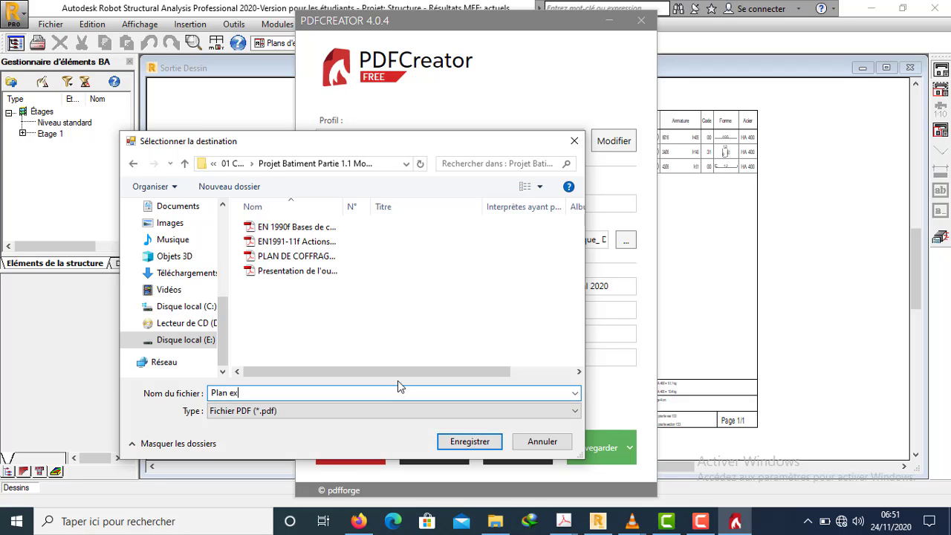
pyautogui.write('ecution Colonne 6')
pyautogui.click(470, 443)
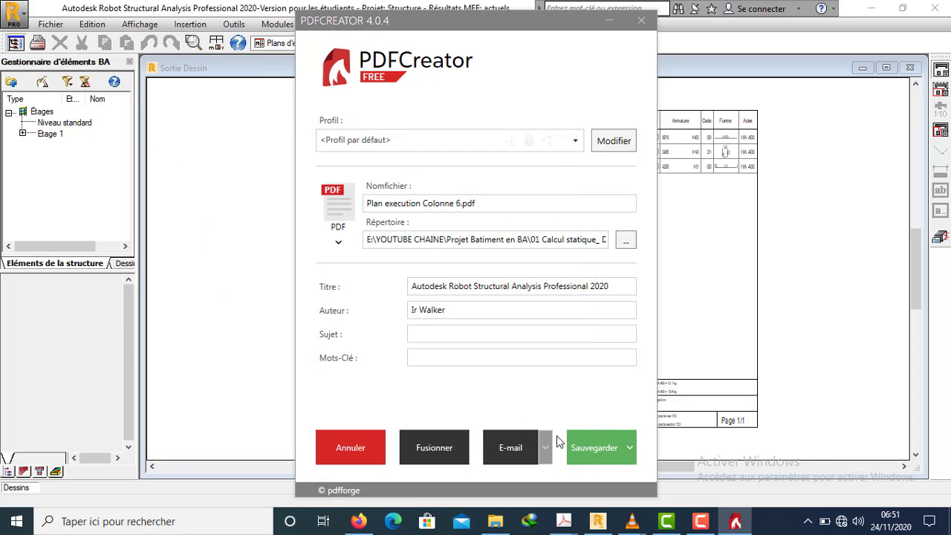
pyautogui.click(599, 444)
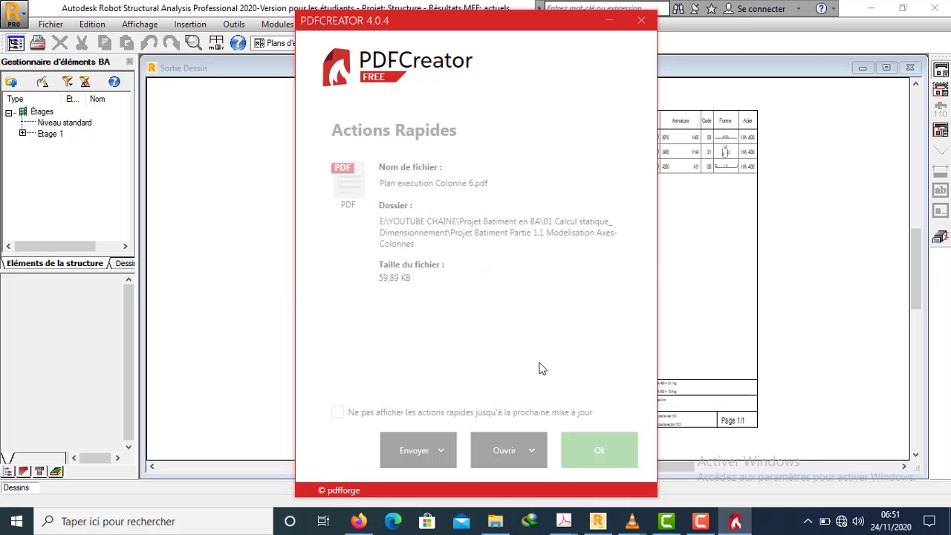
# - Dismiss the save summary, view the exported PDF at full window size and close it
pyautogui.click(604, 459)
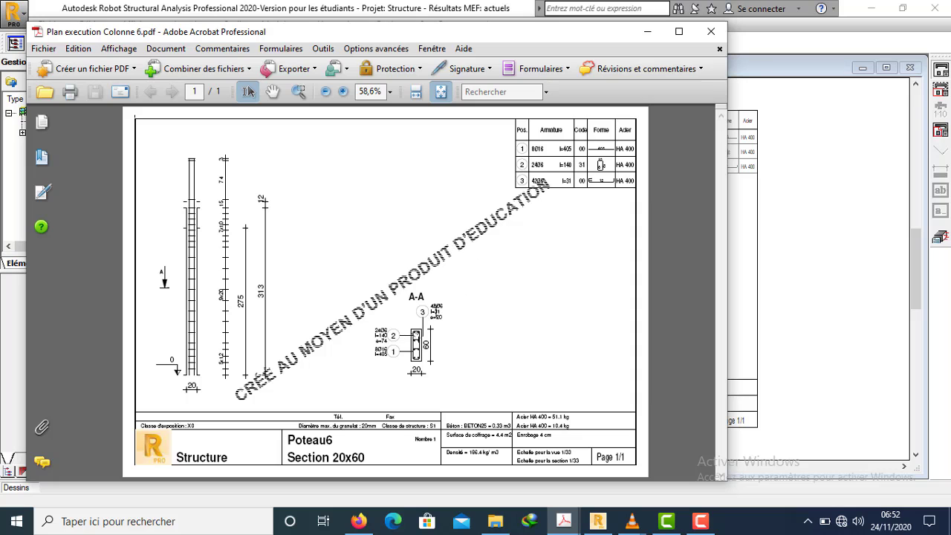
pyautogui.click(679, 31)
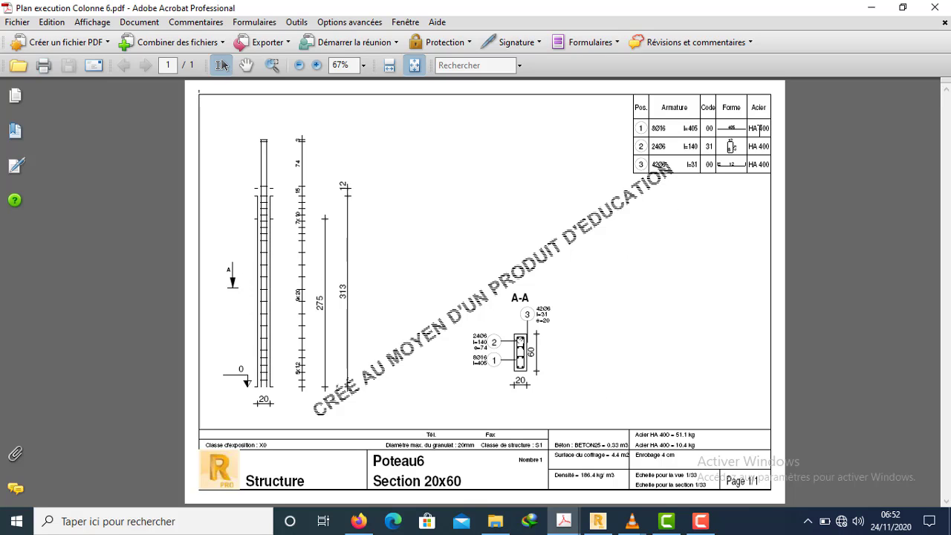
pyautogui.click(937, 6)
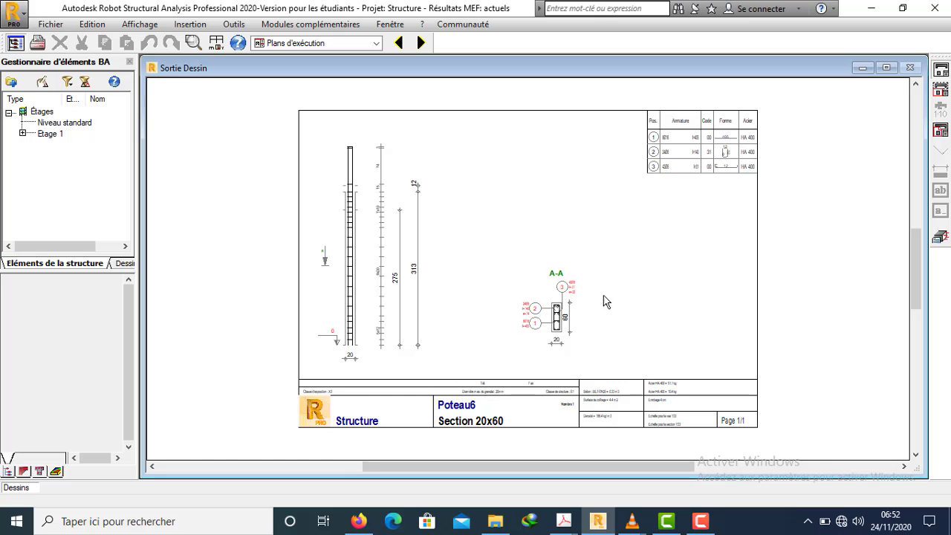
# - Return to the column's reinforcement view and generate its calculation note with all available sections and the detailed quantity specification
pyautogui.click(939, 239)
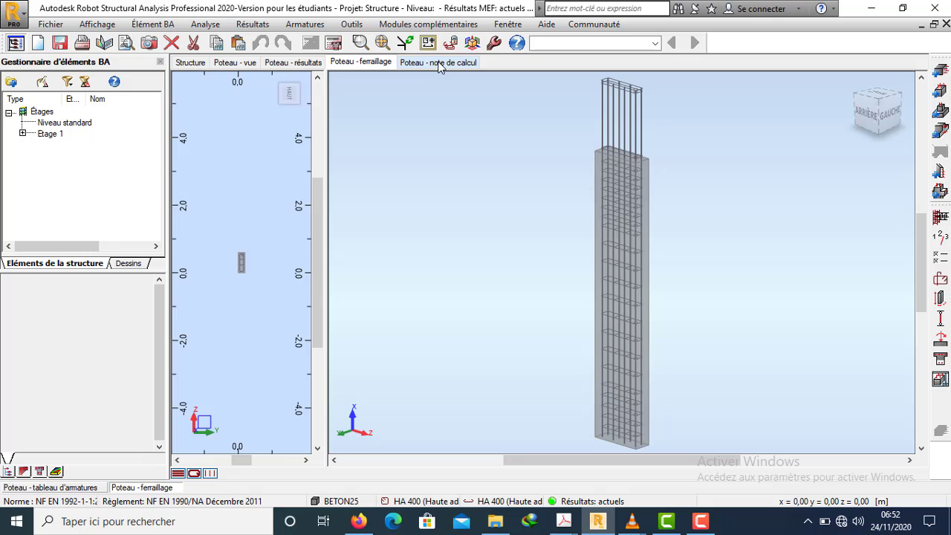
pyautogui.click(261, 27)
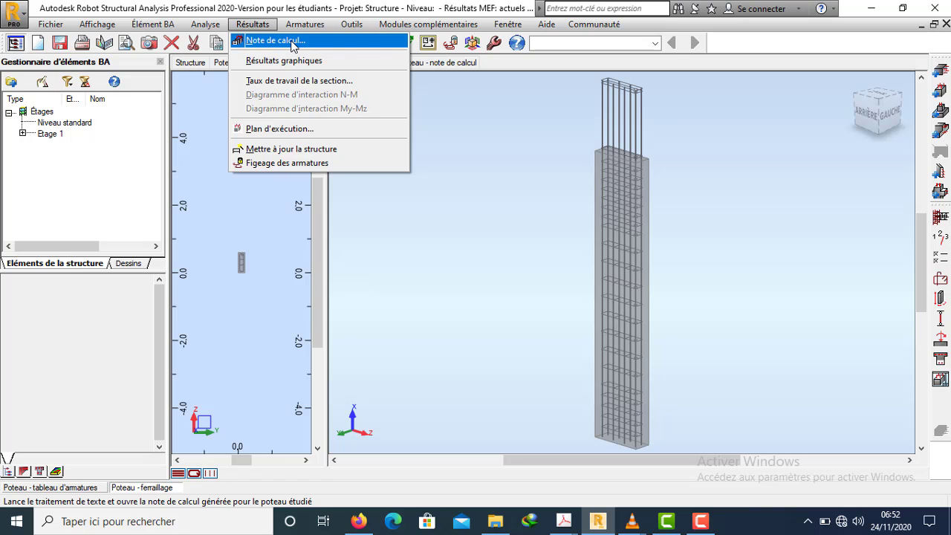
pyautogui.click(282, 41)
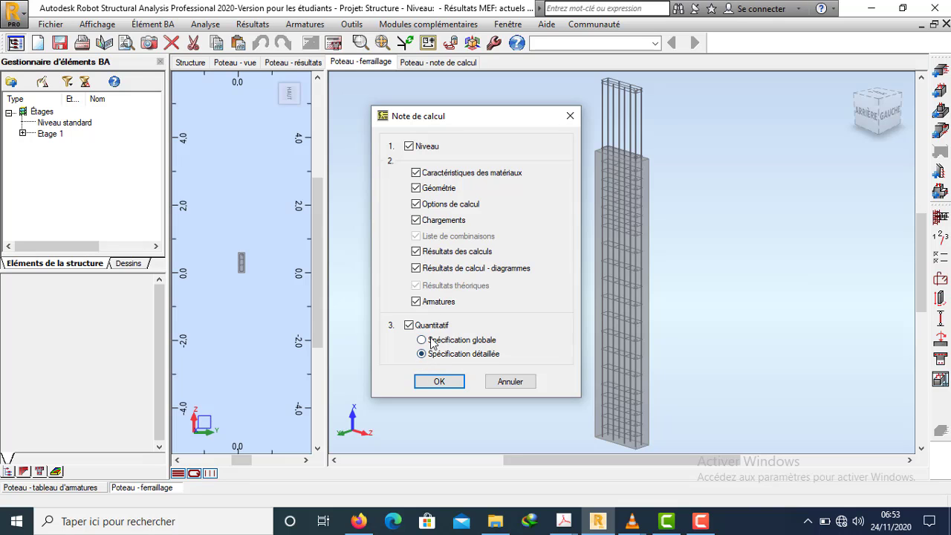
pyautogui.click(440, 381)
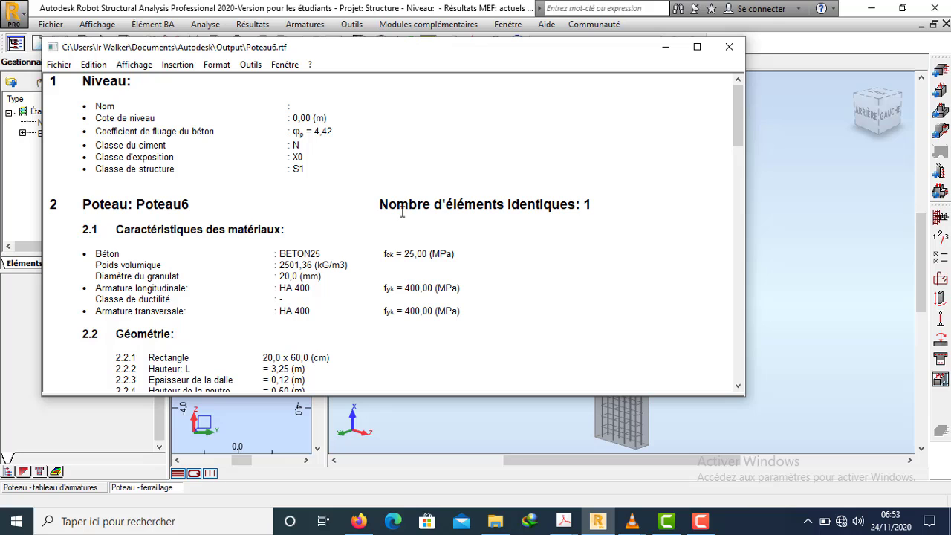
# - Read the material characteristics and the column geometry in sections 2.1 and 2.2 of the calculation note
pyautogui.click(165, 209)
pyautogui.scroll(-1, 260, 197)
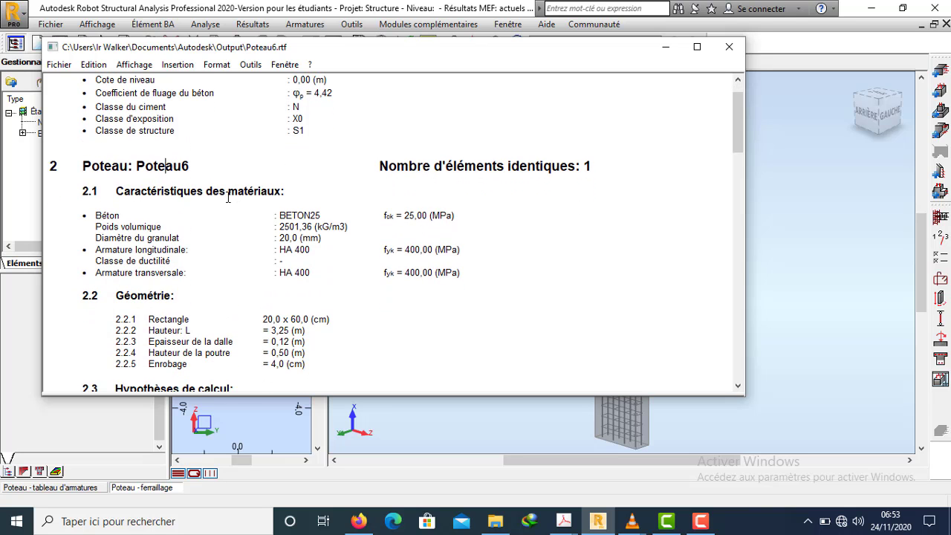
pyautogui.scroll(-1, 223, 197)
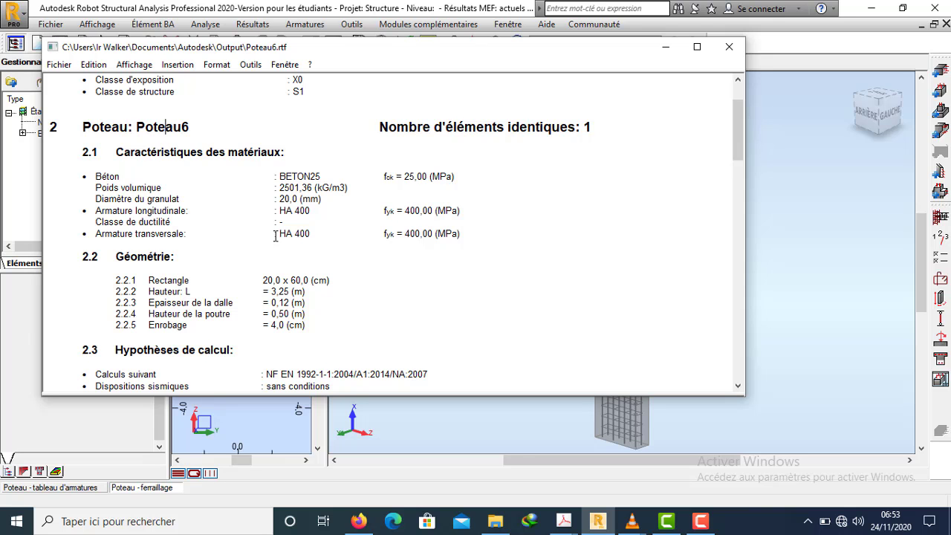
pyautogui.scroll(-5, 275, 235)
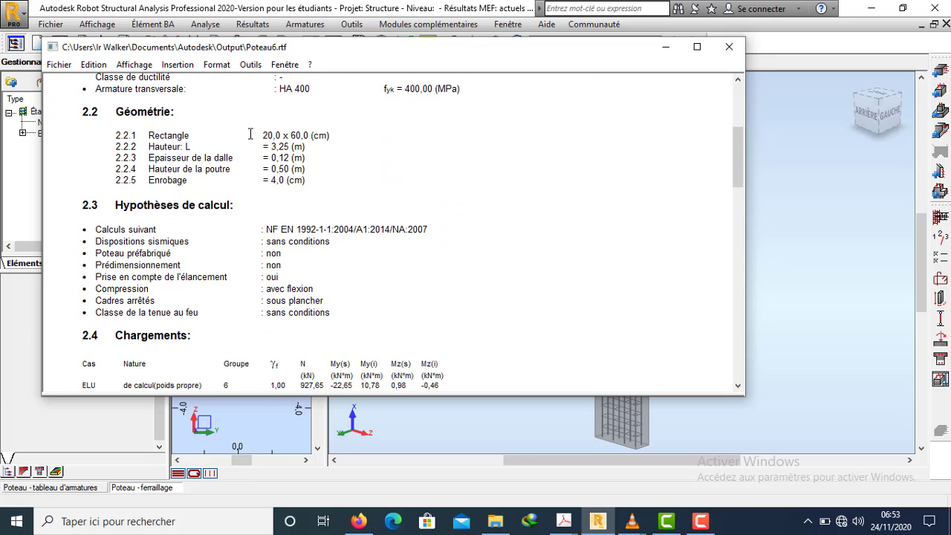
pyautogui.click(275, 137)
pyautogui.moveTo(283, 146); pyautogui.dragTo(289, 145)
pyautogui.click(344, 145)
pyautogui.press('Down')
pyautogui.press('Down')
pyautogui.scroll(-3, 174, 178)
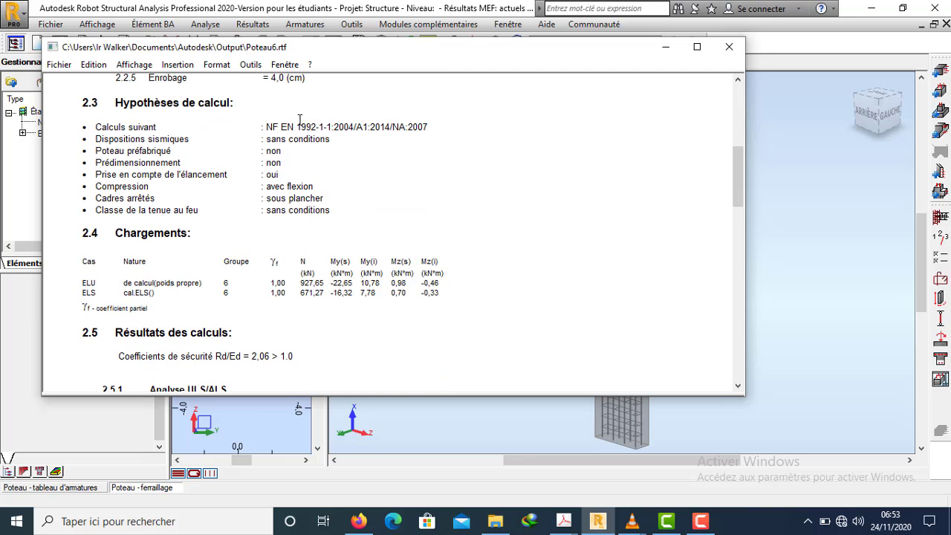
# - Read the calculation assumptions in section 2.3 of the note, from the design code to the fire resistance class
pyautogui.click(334, 127)
pyautogui.moveTo(330, 140); pyautogui.dragTo(269, 148)
pyautogui.click(286, 167)
pyautogui.click(149, 217)
pyautogui.scroll(-1, 302, 205)
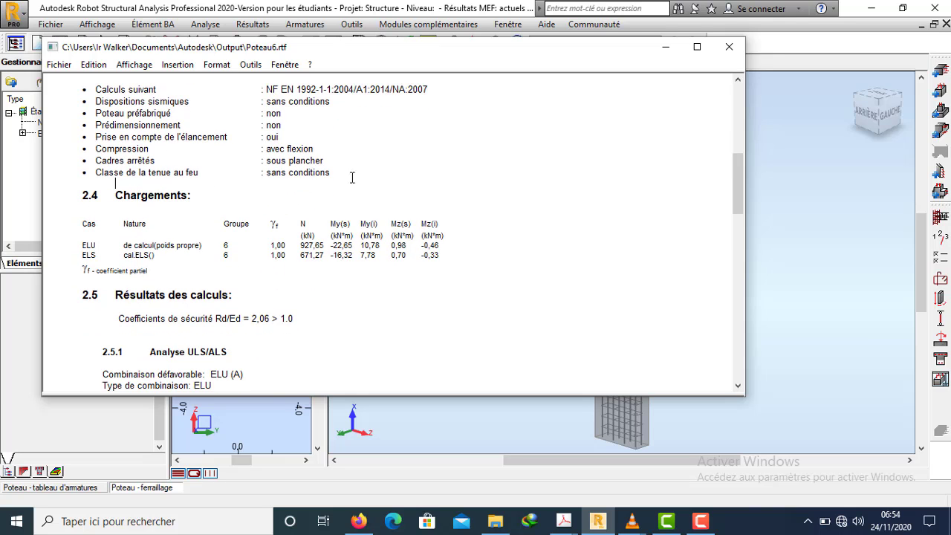
pyautogui.moveTo(350, 172); pyautogui.dragTo(287, 174)
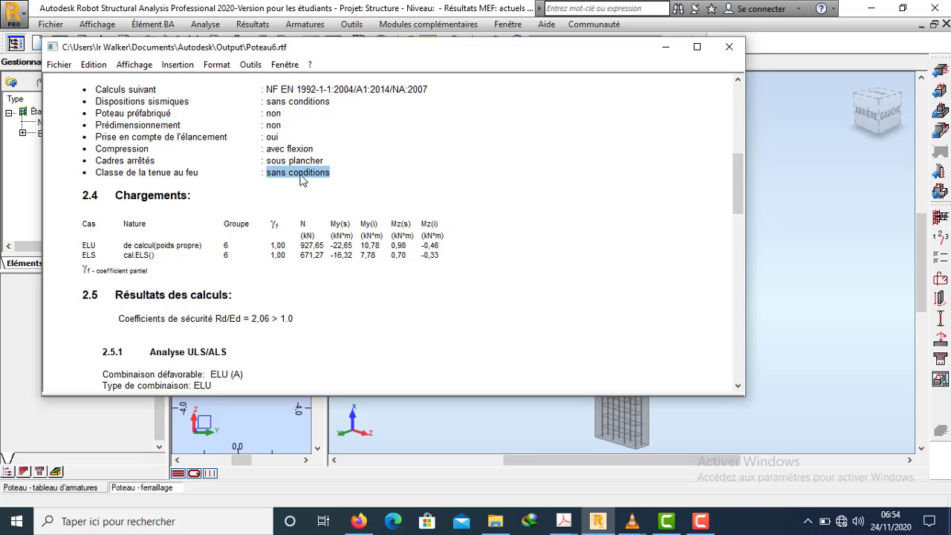
pyautogui.click(317, 181)
# - Read the column's ELU and ELS loads in section 2.4 of the calculation note
pyautogui.scroll(-1, 216, 208)
pyautogui.scroll(-2, 217, 208)
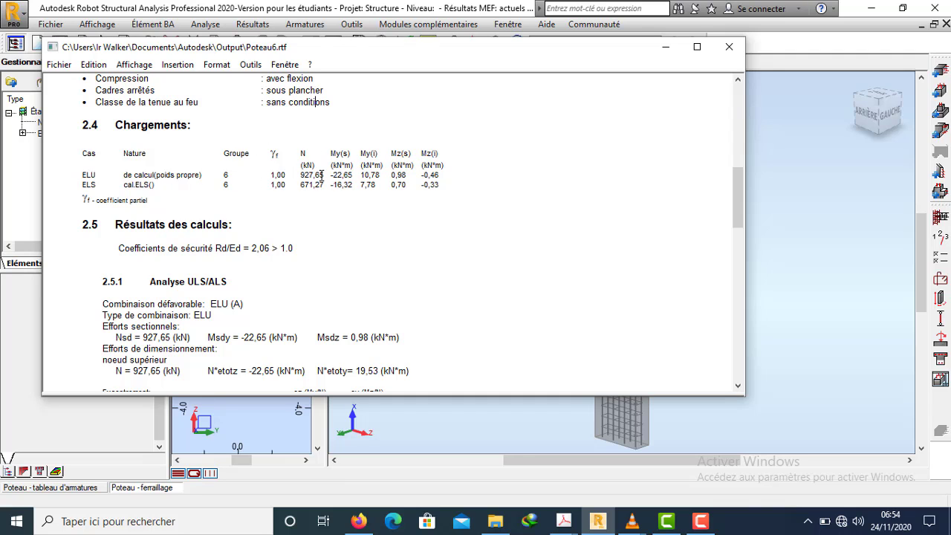
pyautogui.doubleClick(322, 175)
pyautogui.click(320, 176)
pyautogui.scroll(-3, 295, 208)
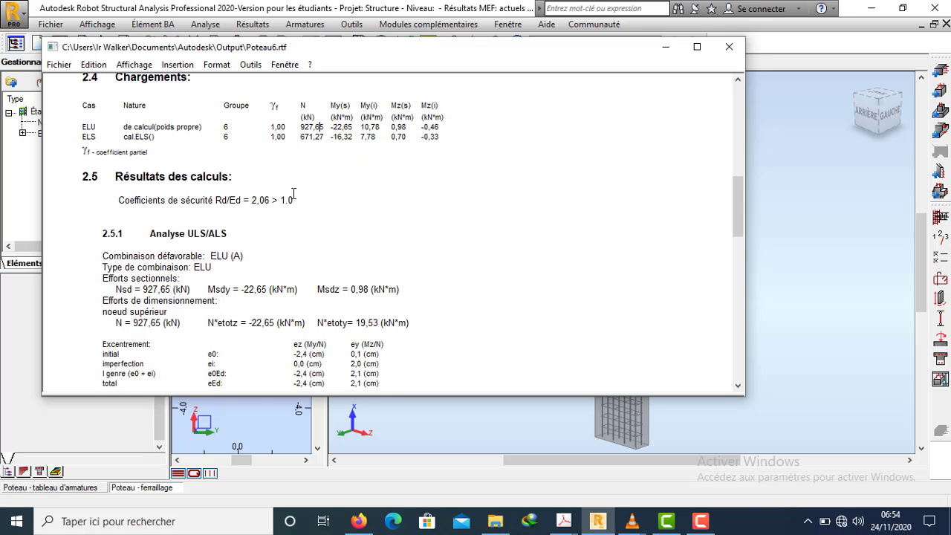
# - Examine the safety coefficient Rd/Ed against its limit in section 2.5 of the note
pyautogui.click(235, 119)
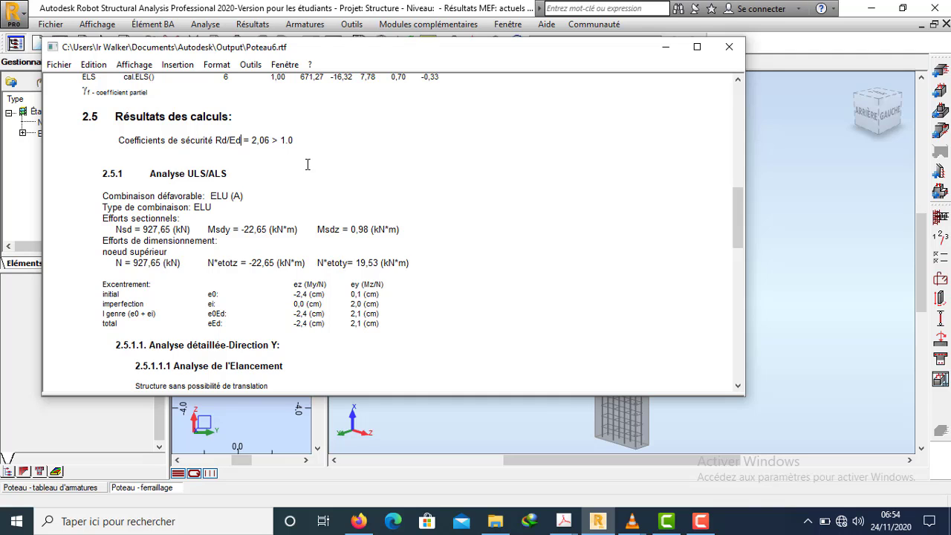
pyautogui.tripleClick(275, 135)
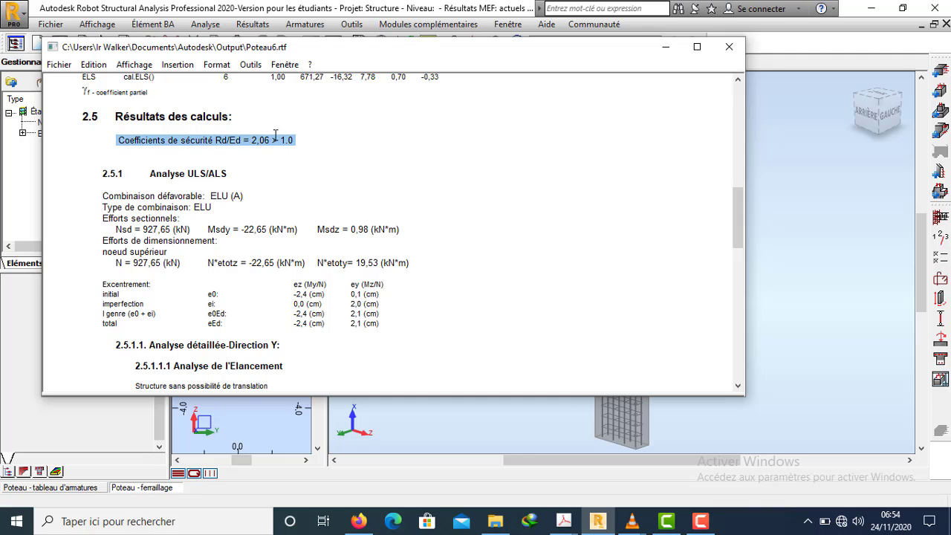
pyautogui.moveTo(295, 140); pyautogui.dragTo(254, 140)
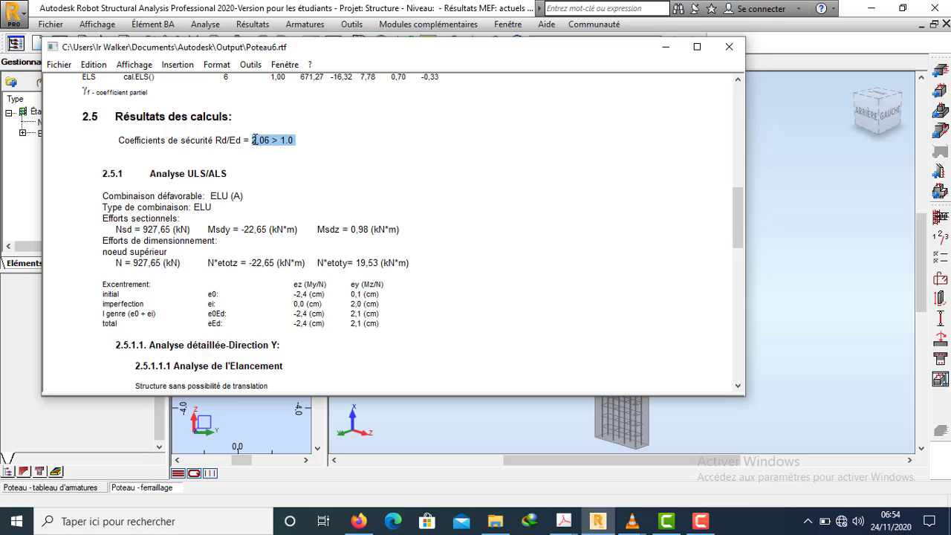
pyautogui.click(333, 143)
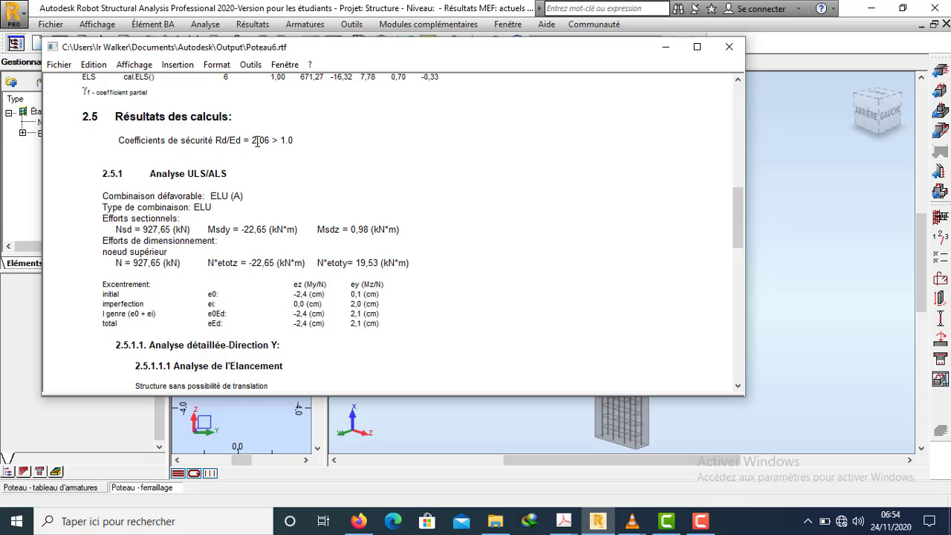
pyautogui.moveTo(245, 139); pyautogui.dragTo(312, 141)
pyautogui.click(313, 141)
pyautogui.scroll(-1, 217, 179)
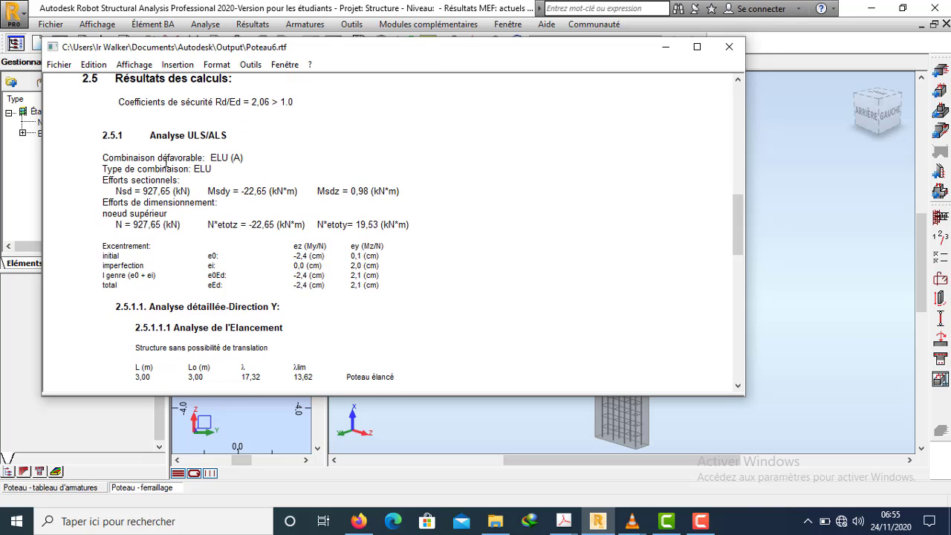
# - Read the unfavourable combination, sectional forces and design forces at the upper node in section 2.5.1
pyautogui.click(172, 158)
pyautogui.click(183, 182)
pyautogui.click(152, 224)
pyautogui.scroll(-4, 272, 225)
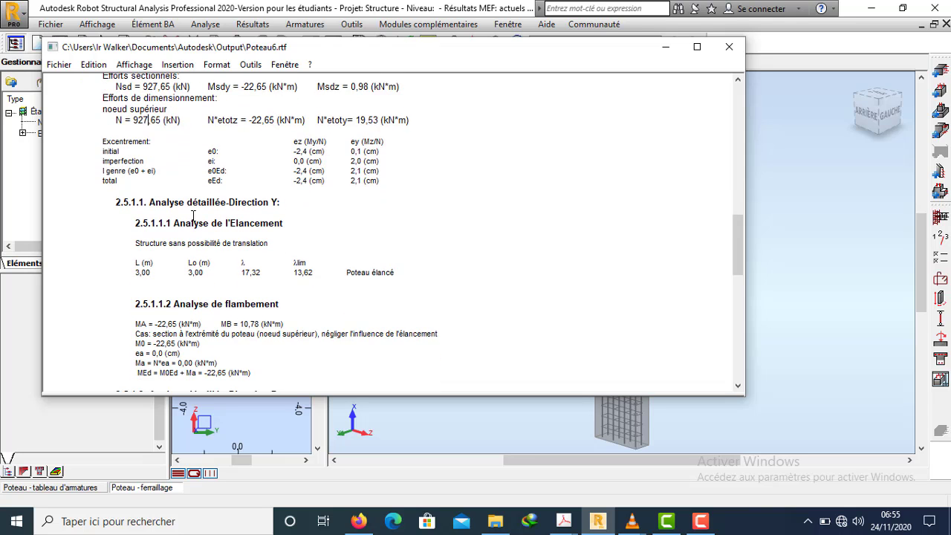
# - Read the slenderness and buckling analysis for direction Y and the detailed analysis for direction Z
pyautogui.scroll(-1, 250, 199)
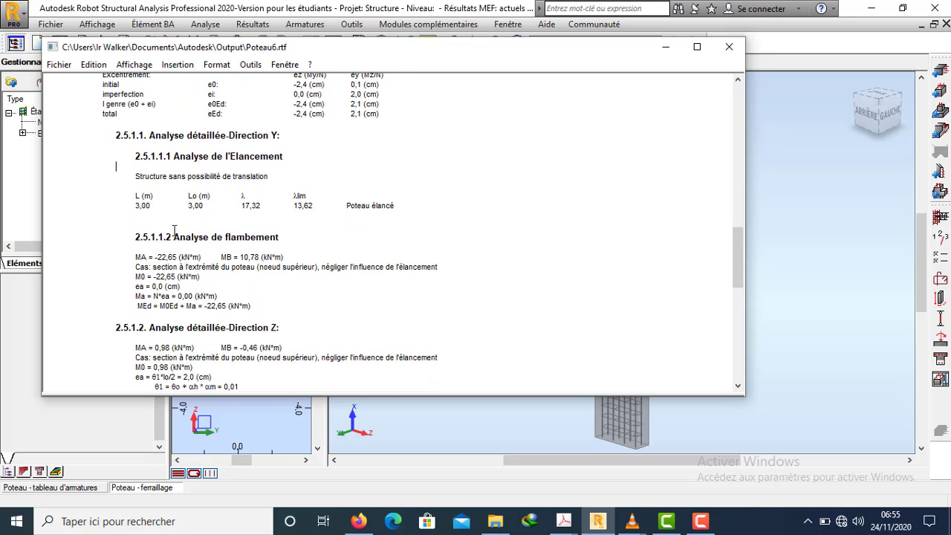
pyautogui.click(368, 206)
pyautogui.scroll(-1, 283, 220)
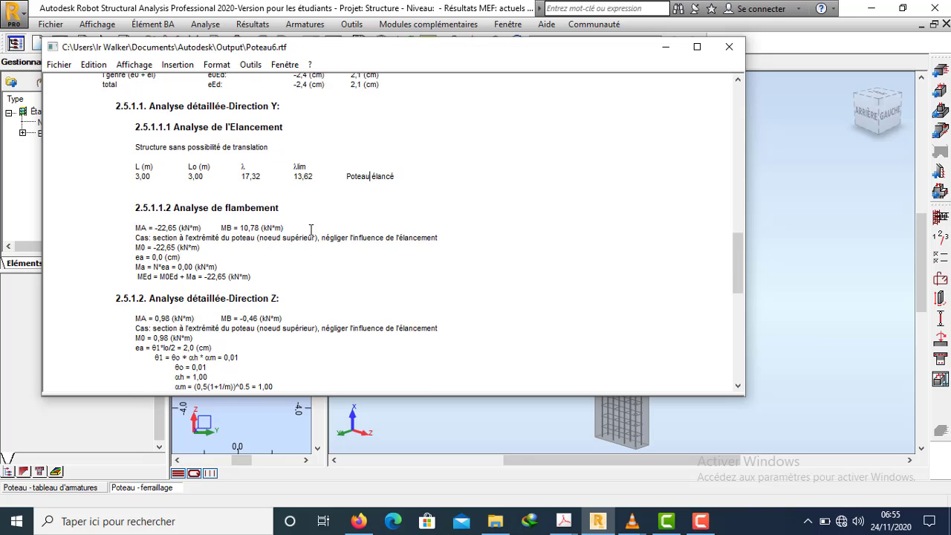
pyautogui.scroll(-2, 310, 224)
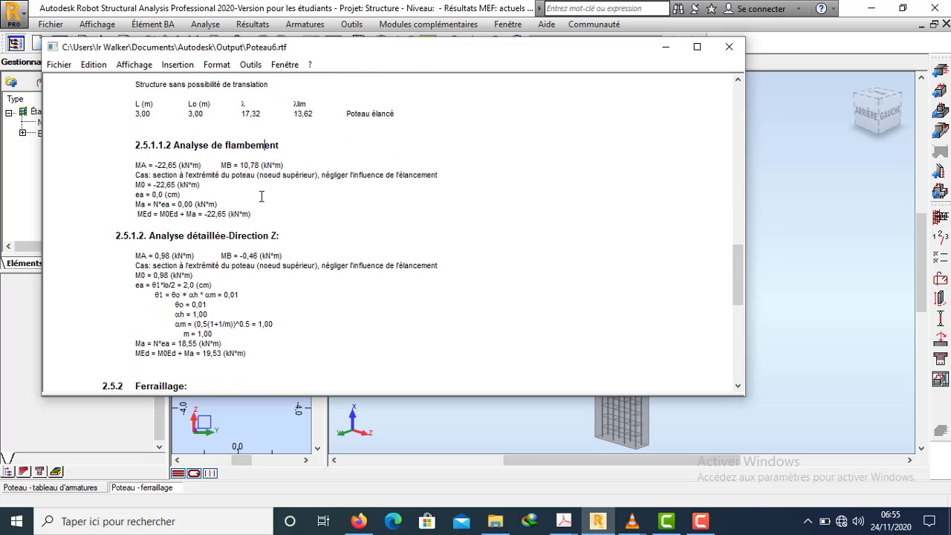
pyautogui.moveTo(158, 166); pyautogui.dragTo(170, 205)
pyautogui.click(202, 214)
pyautogui.scroll(-3, 304, 199)
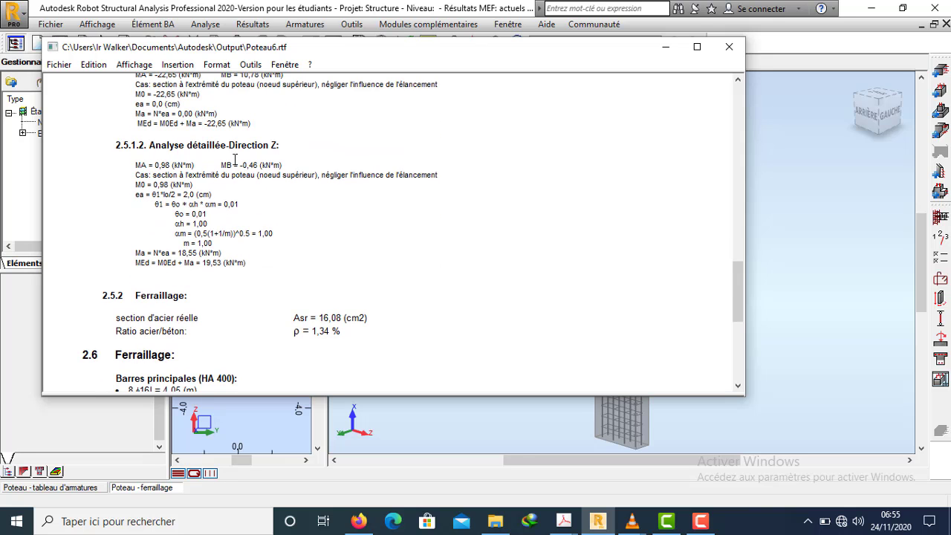
pyautogui.scroll(-1, 260, 196)
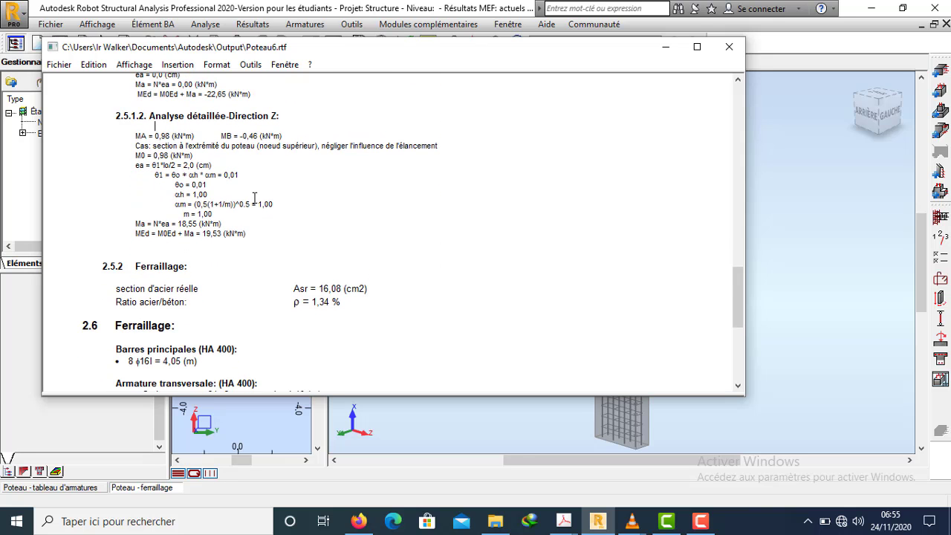
# - Read the steel section, steel ratio, main and transverse bars in sections 2.5.2 and 2.6, and the quantities in section 3
pyautogui.scroll(-3, 223, 155)
pyautogui.click(186, 188)
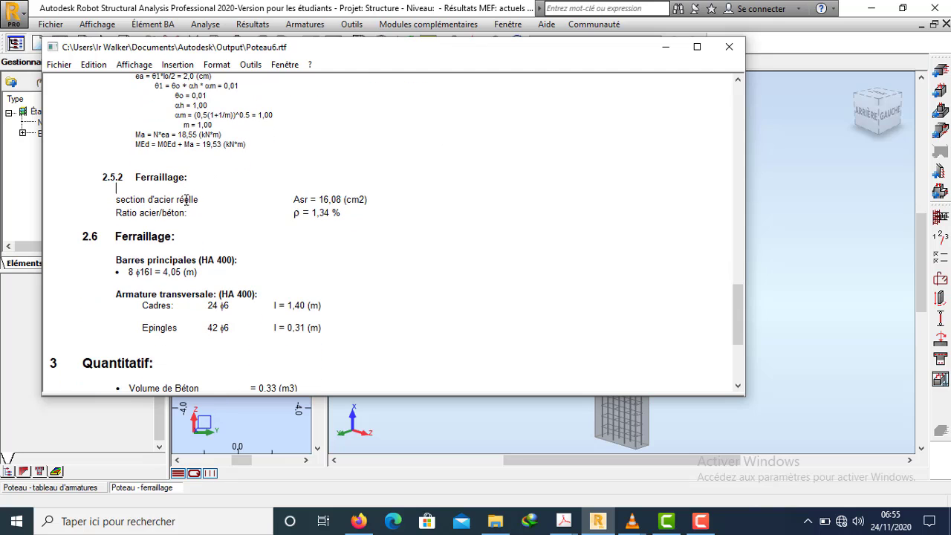
pyautogui.click(190, 221)
pyautogui.scroll(-1, 261, 215)
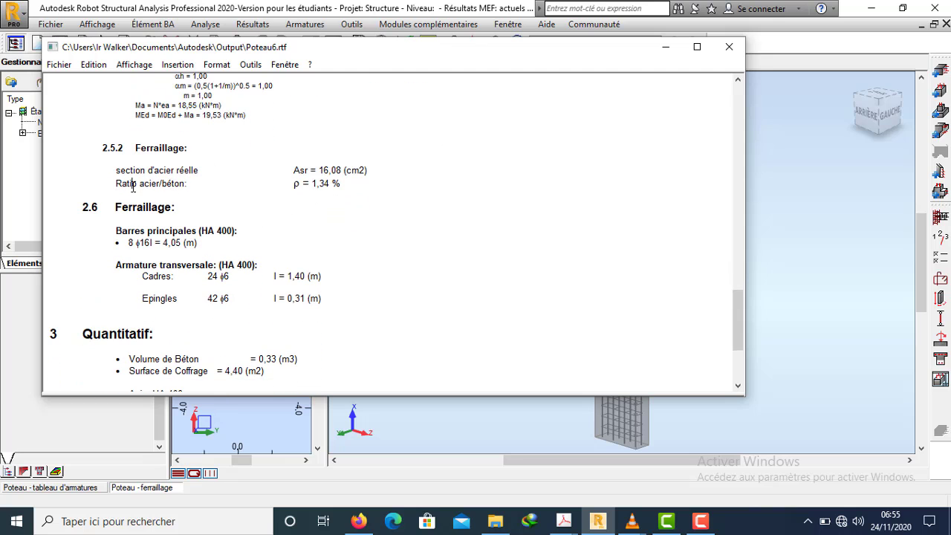
pyautogui.click(345, 186)
pyautogui.scroll(-3, 165, 196)
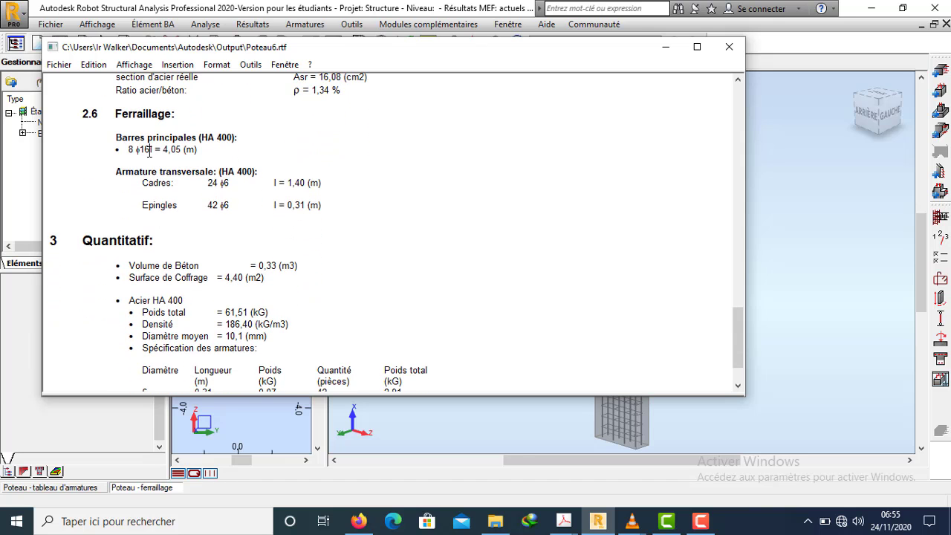
pyautogui.scroll(-2, 181, 188)
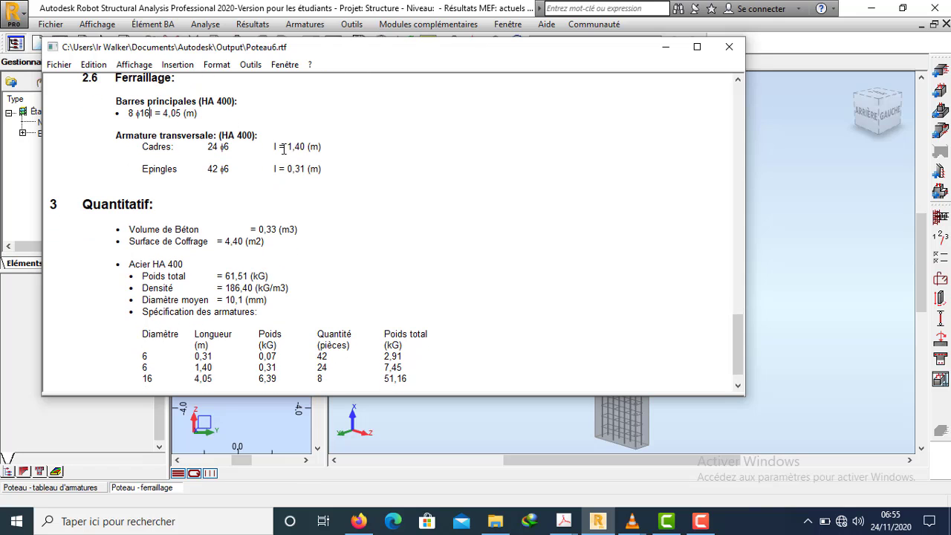
pyautogui.scroll(-1, 216, 175)
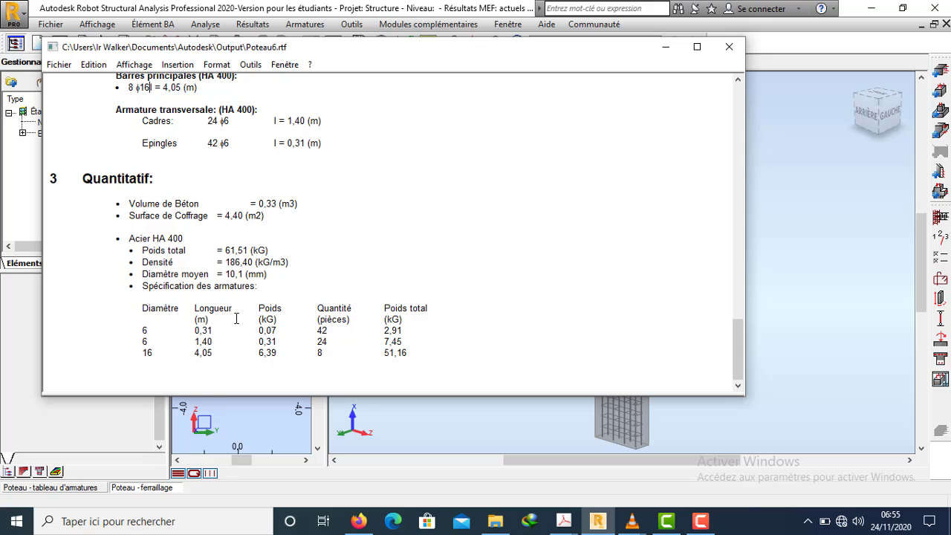
# - Return to the start of the calculation note and select its entire content
pyautogui.scroll(3, 470, 267)
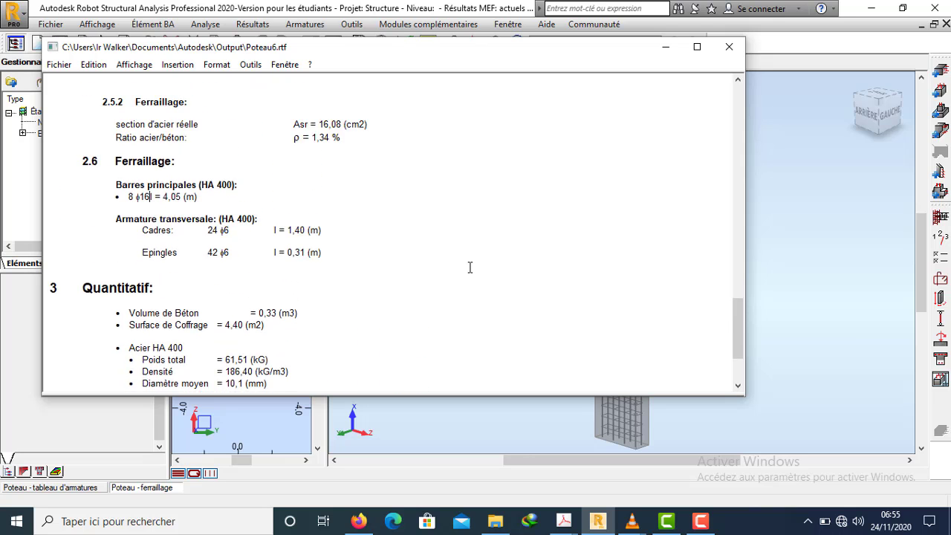
pyautogui.scroll(18, 469, 267)
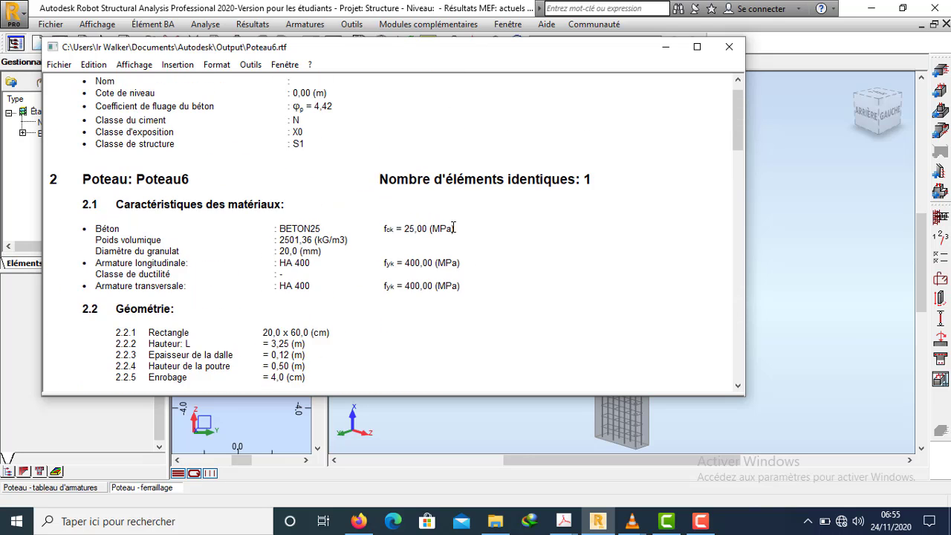
pyautogui.scroll(1, 454, 228)
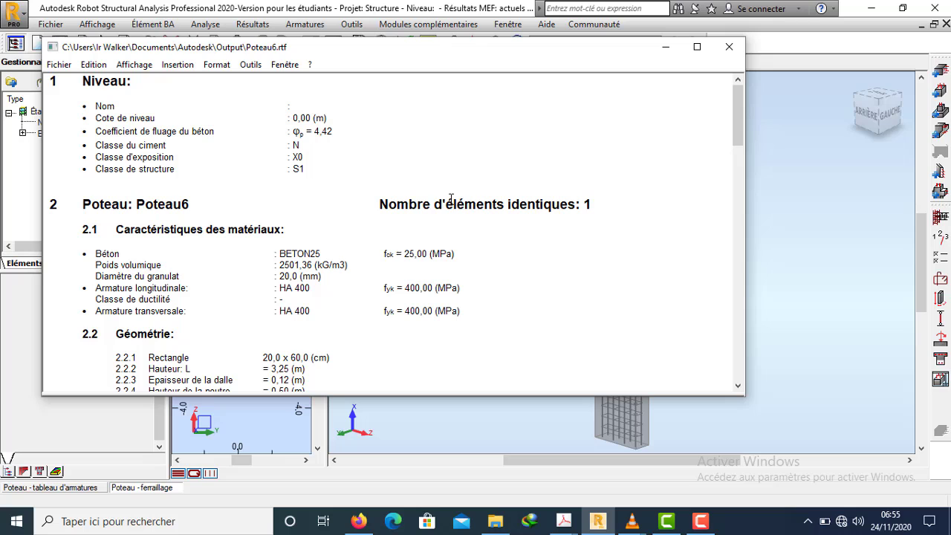
pyautogui.click(60, 66)
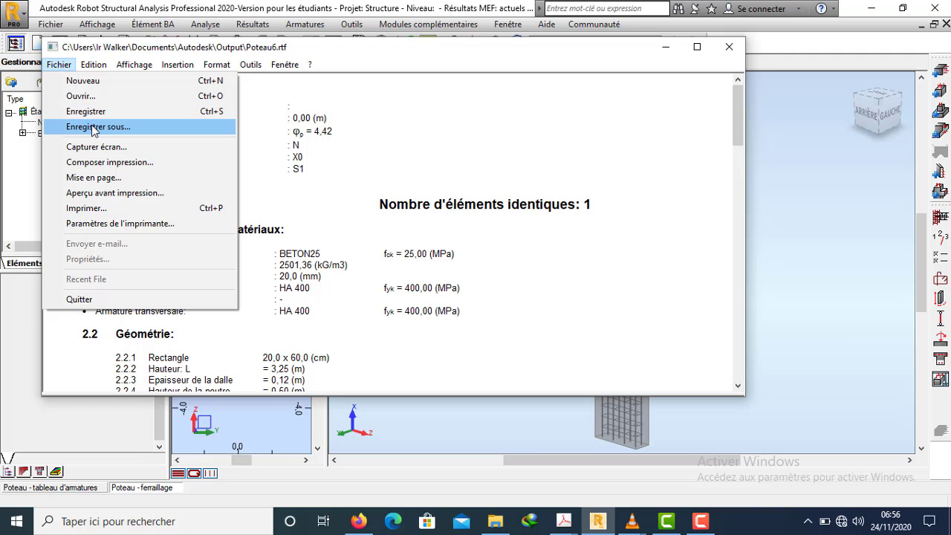
pyautogui.click(369, 159)
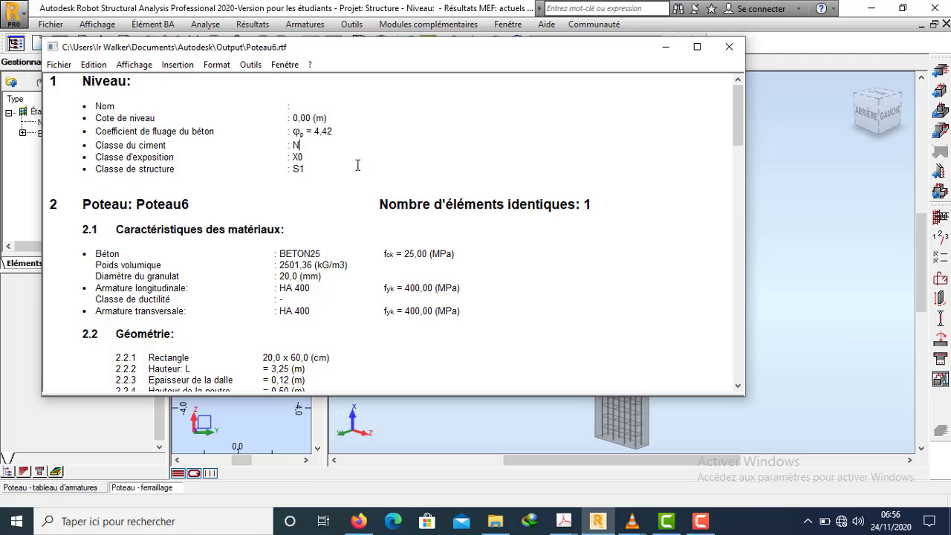
pyautogui.hotkey('ctrl', 'a')
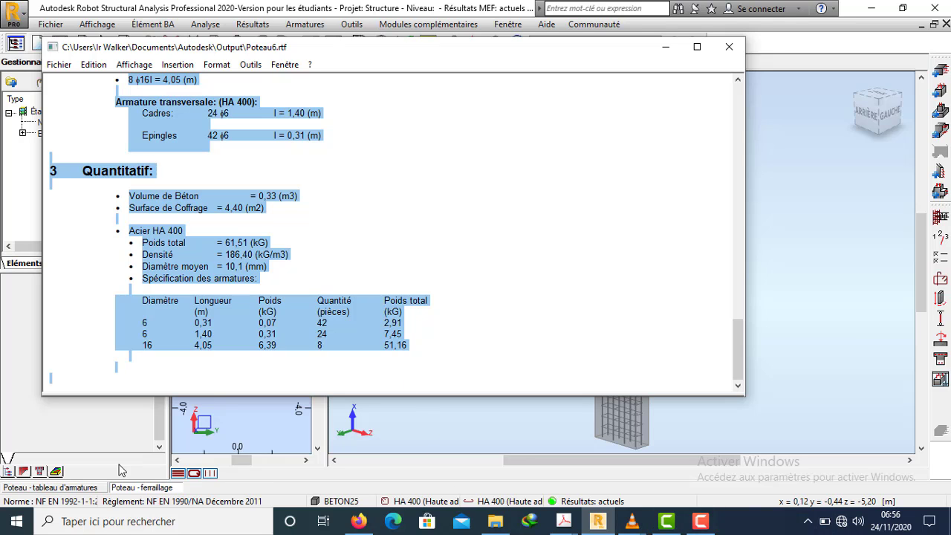
# - Switch to Word 2016, create a blank document and dismiss the Office activation notice
pyautogui.click(21, 527)
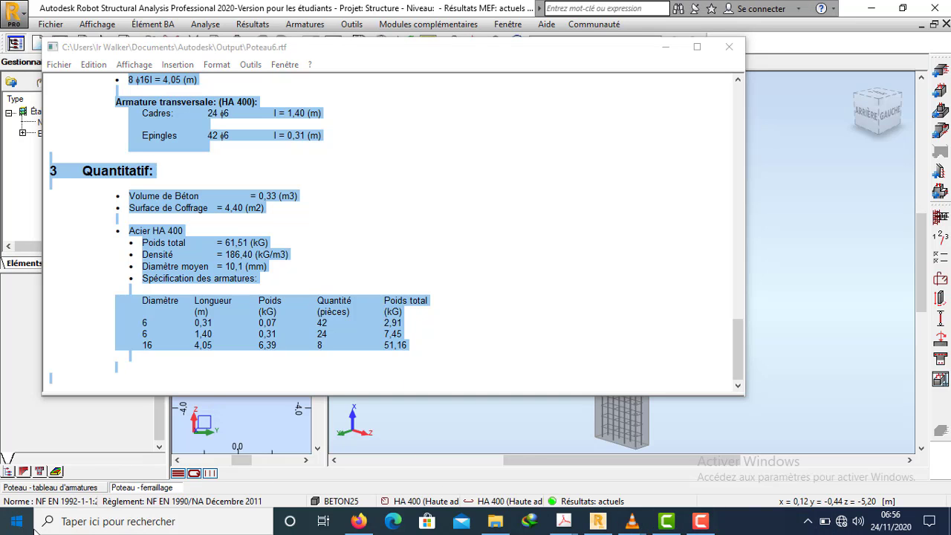
pyautogui.click(37, 528)
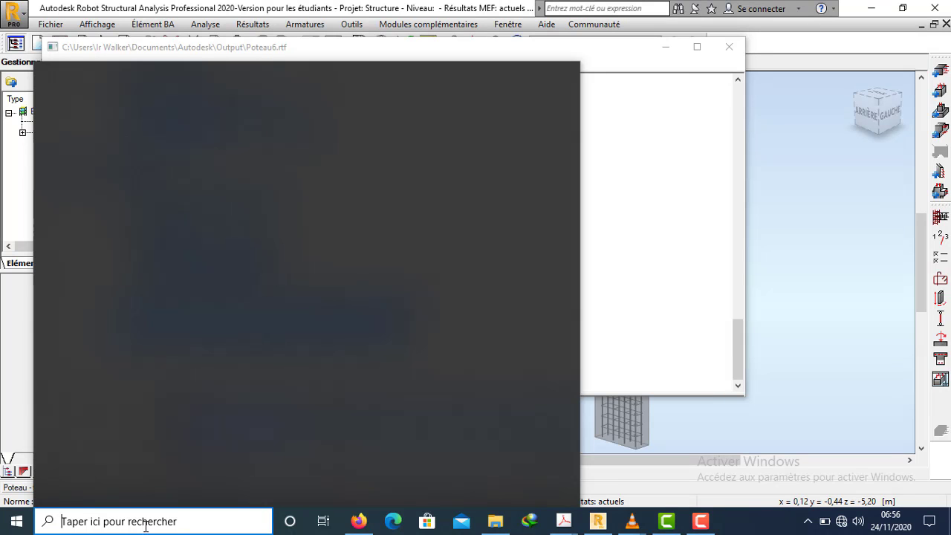
pyautogui.write('wo')
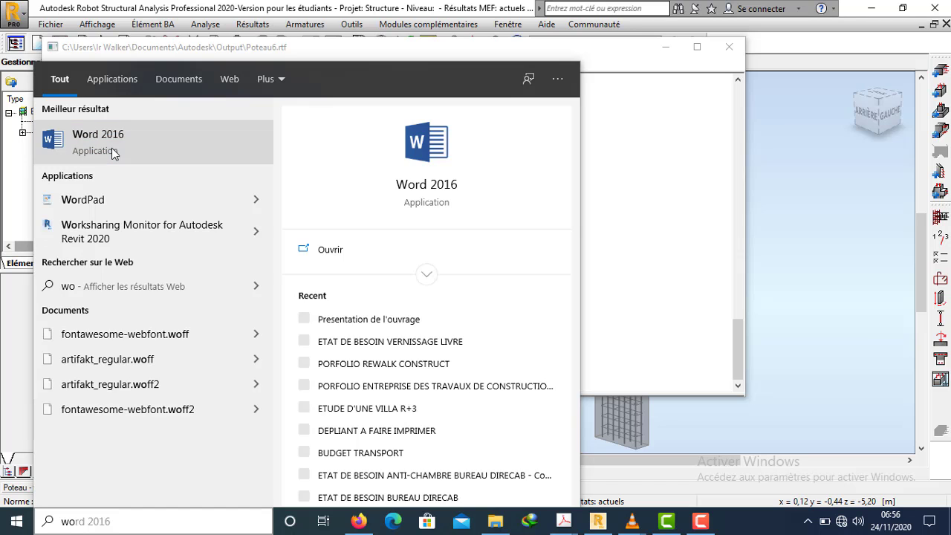
pyautogui.click(113, 152)
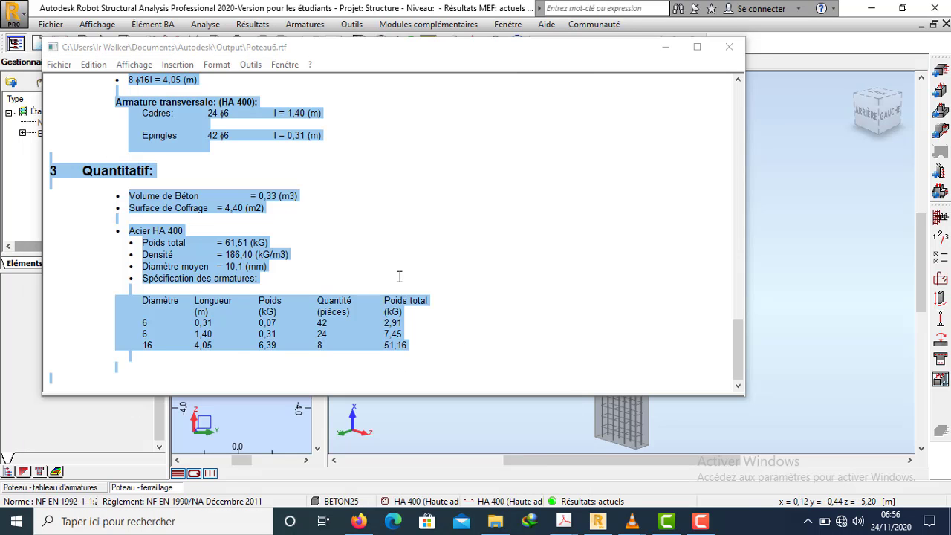
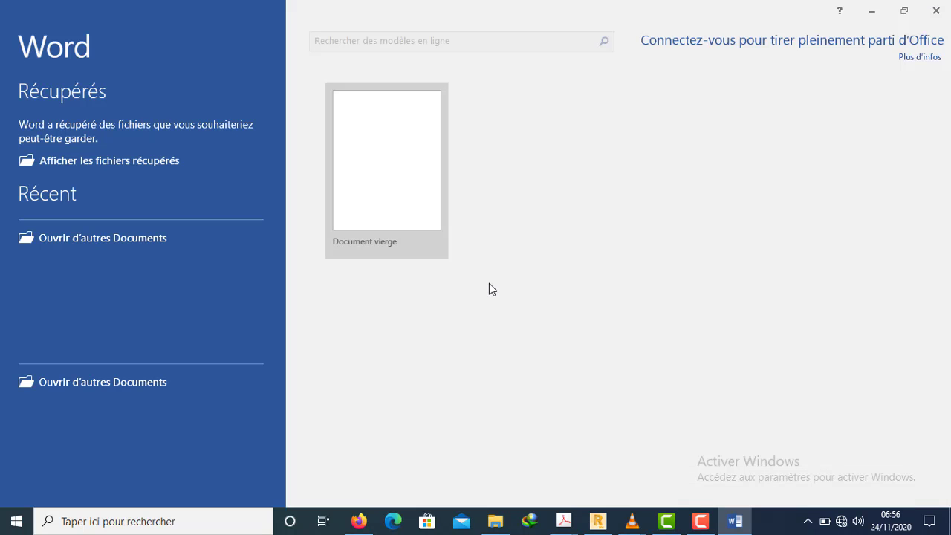
pyautogui.click(408, 156)
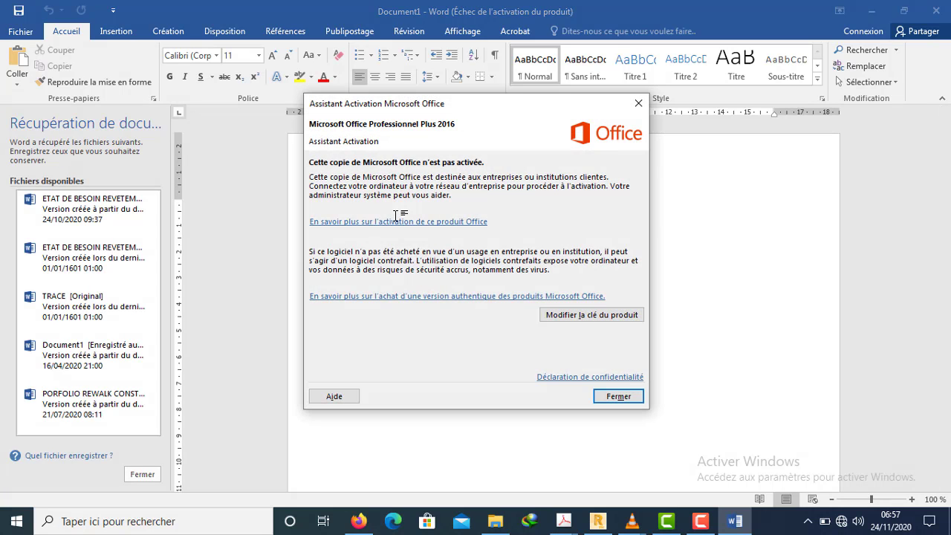
pyautogui.click(619, 396)
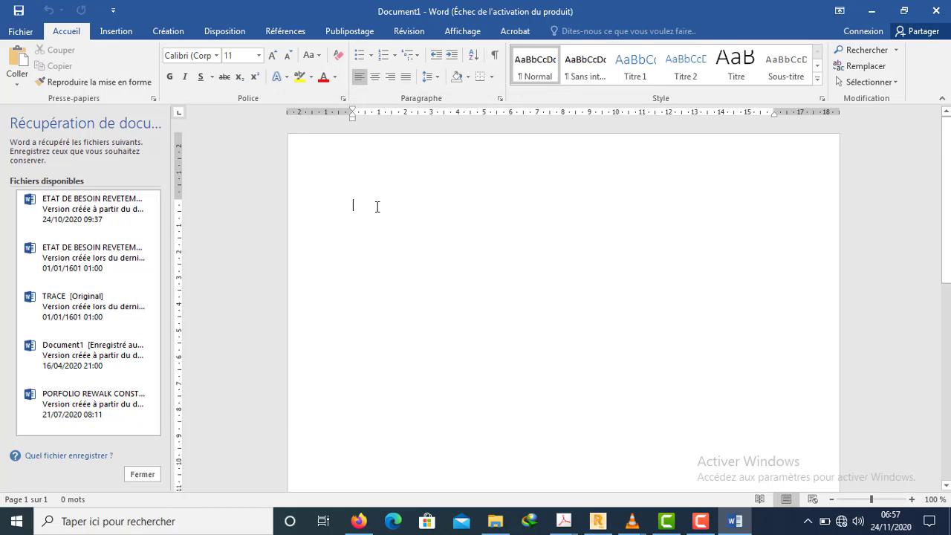
# - Enter the title "Note des calculs R+5" and, on a new line, "Presentation de l'ouvrage"
pyautogui.write('Note')
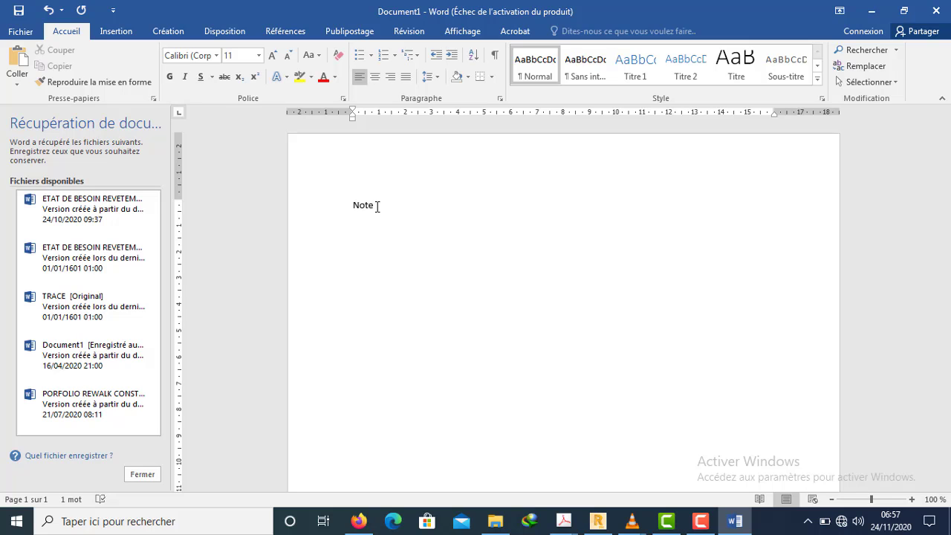
pyautogui.write(' des calculs R+')
pyautogui.write('5Present')
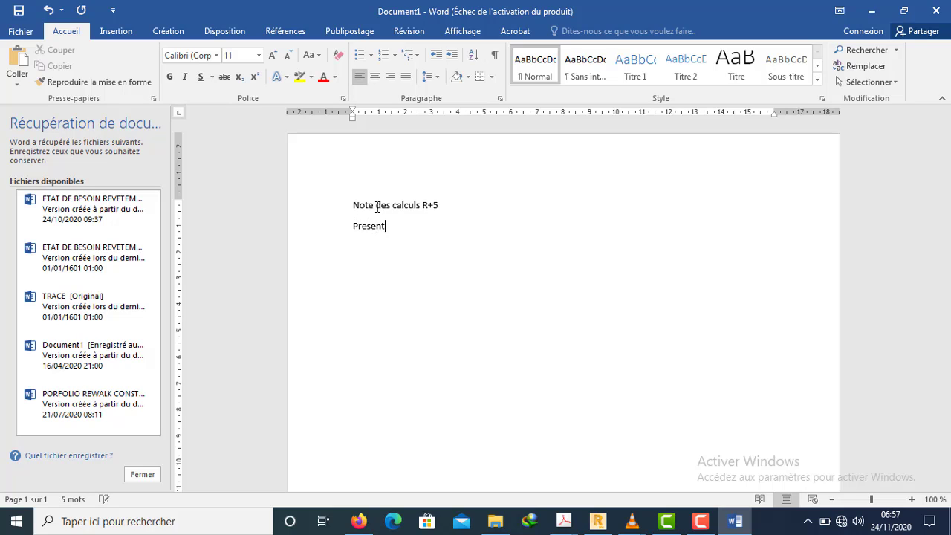
pyautogui.write('ation de')
pyautogui.write(" l'o")
pyautogui.write('uvrage')
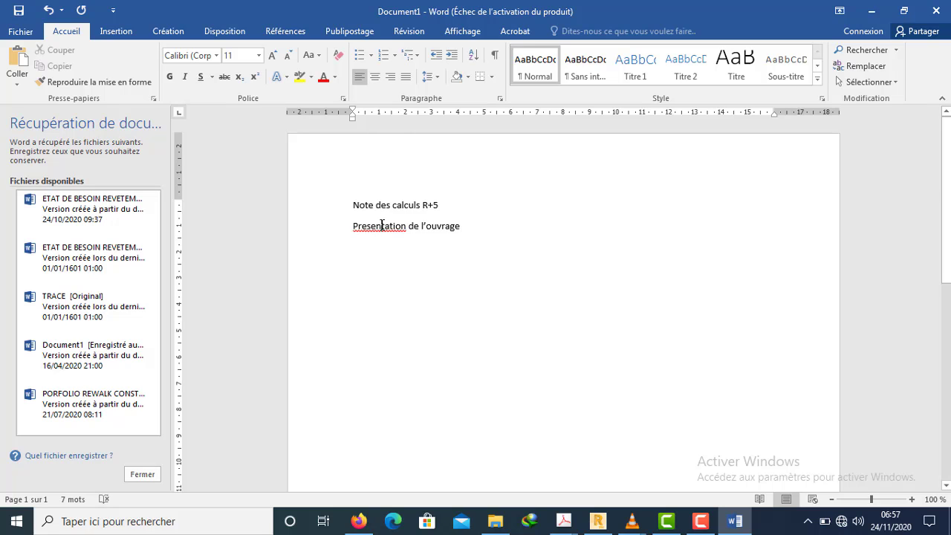
# - Correct the misspelled word on the second line to "Présentation" and make the line "Présentation de l'ouvrage" bold
pyautogui.rightClick(384, 227)
pyautogui.click(384, 228)
pyautogui.rightClick(384, 228)
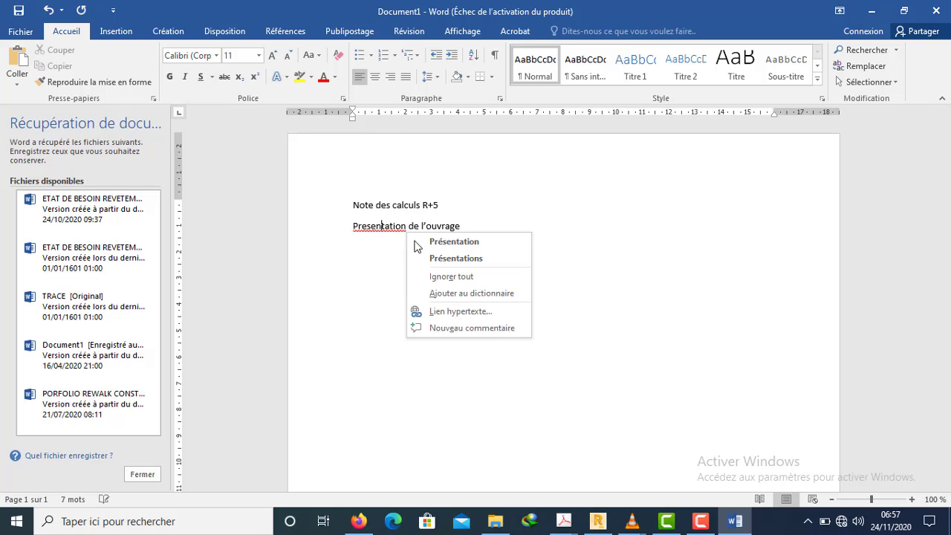
pyautogui.click(376, 235)
pyautogui.click(324, 230)
pyautogui.click(338, 204)
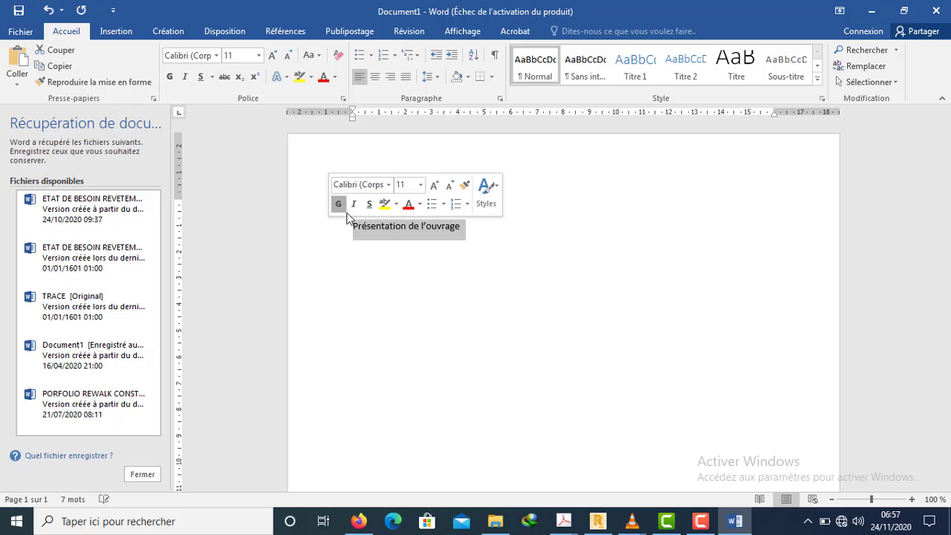
# - Add blank lines below "Présentation de l'ouvrage" until the text continues on a second page
pyautogui.click(389, 257)
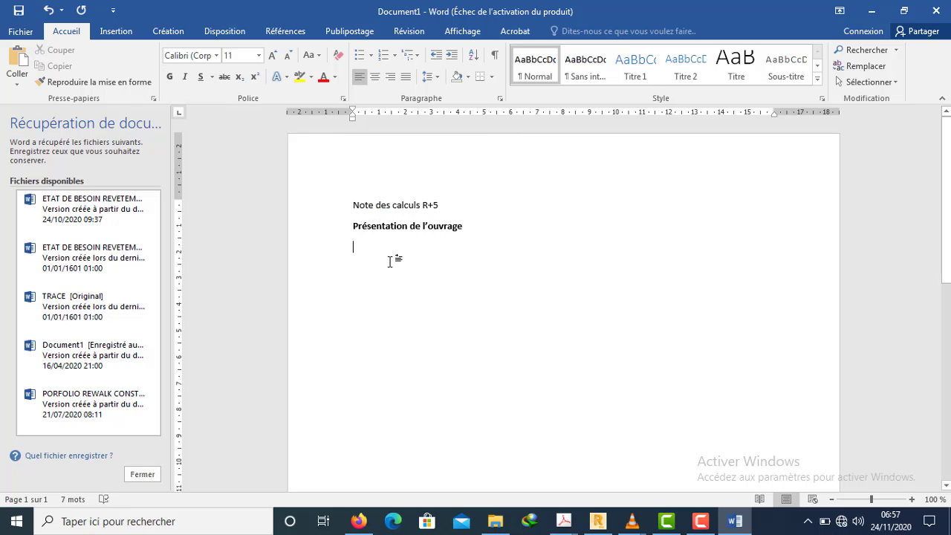
pyautogui.press('Return')
pyautogui.press('Return')
pyautogui.press('Return')
pyautogui.press('Return')
pyautogui.press('Return')
pyautogui.press('Return')
pyautogui.press('Return')
pyautogui.press('Return')
pyautogui.press('Return')
pyautogui.press('Return')
pyautogui.press('Return')
pyautogui.press('Return')
pyautogui.press('Return')
pyautogui.press('Return')
pyautogui.press('Return')
pyautogui.press('Return')
pyautogui.press('Return')
pyautogui.press('Return')
pyautogui.press('Return')
pyautogui.press('Return')
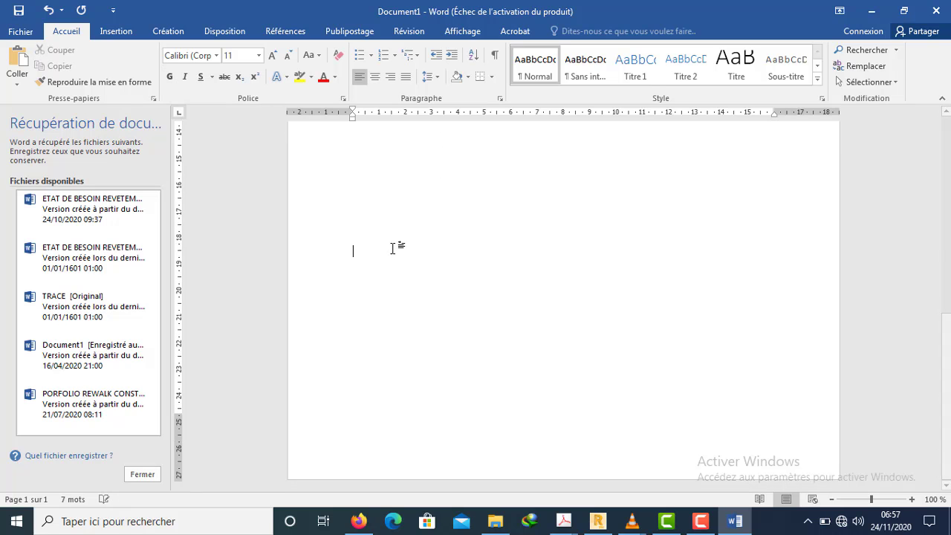
pyautogui.press('Return')
pyautogui.press('Return')
pyautogui.press('Return')
pyautogui.press('Return')
pyautogui.press('Return')
pyautogui.press('Return')
pyautogui.press('Return')
pyautogui.press('Return')
pyautogui.press('Return')
pyautogui.press('Return')
pyautogui.press('Return')
pyautogui.press('Return')
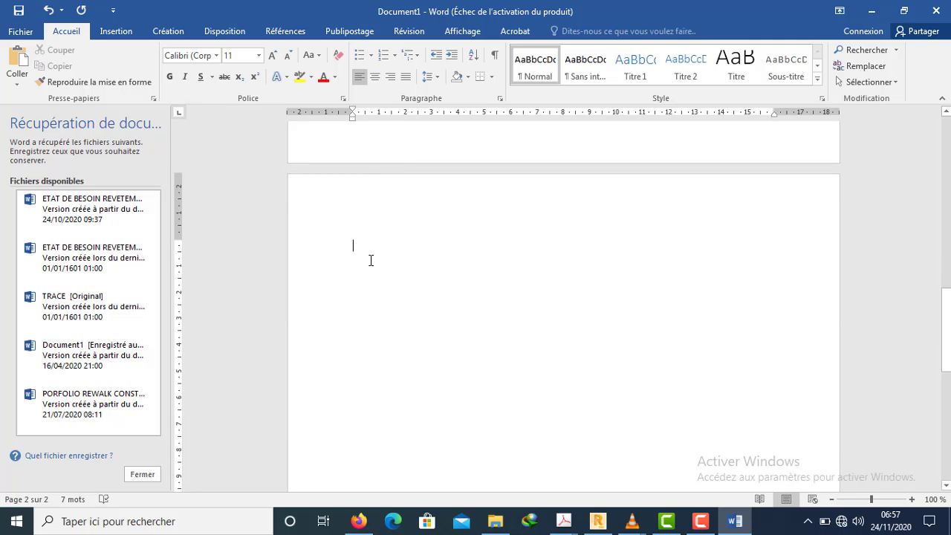
# - Enter the unindented heading "I. Dimensionnement de la Colonne" on page two and paste the copied column calculation note beneath it
pyautogui.write('N')
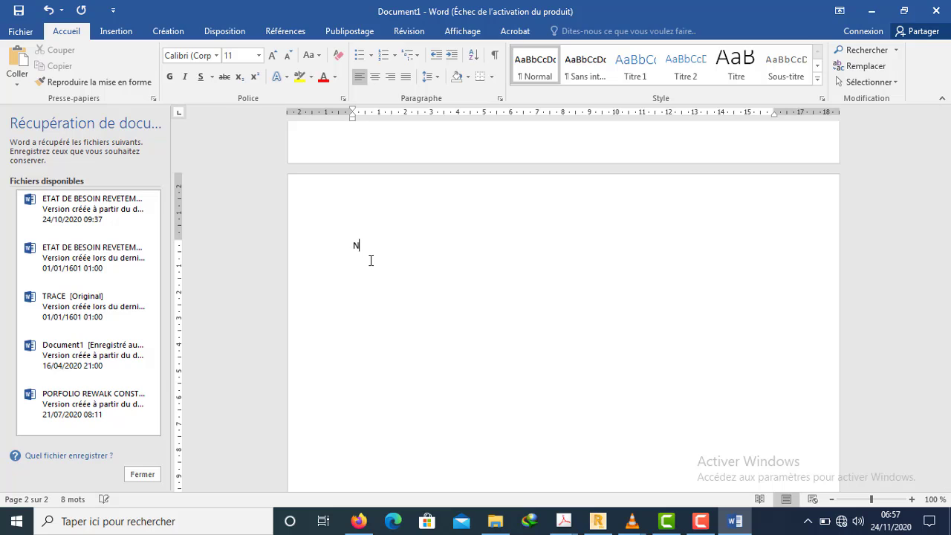
pyautogui.press('BackSpace')
pyautogui.write('I.')
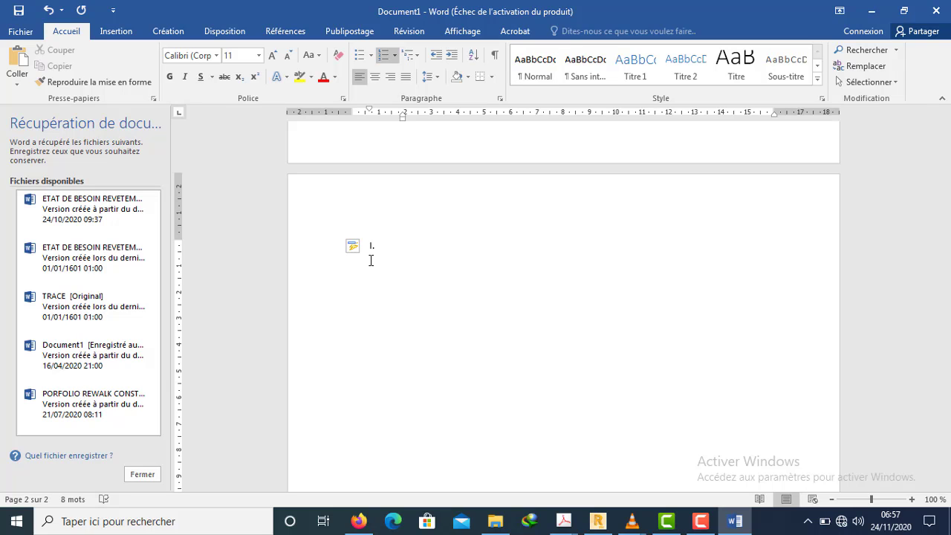
pyautogui.hotkey('ctrl', 'z')
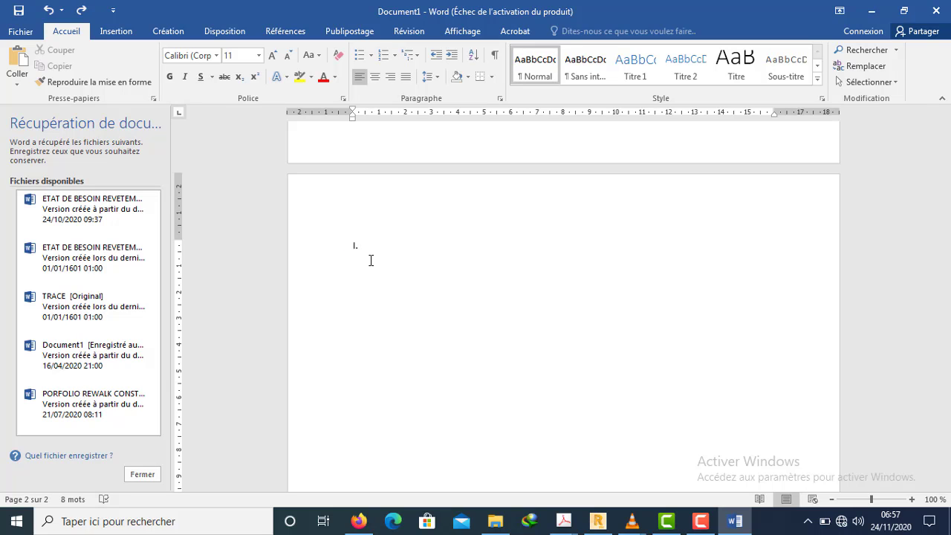
pyautogui.write('Dimensionnement de ')
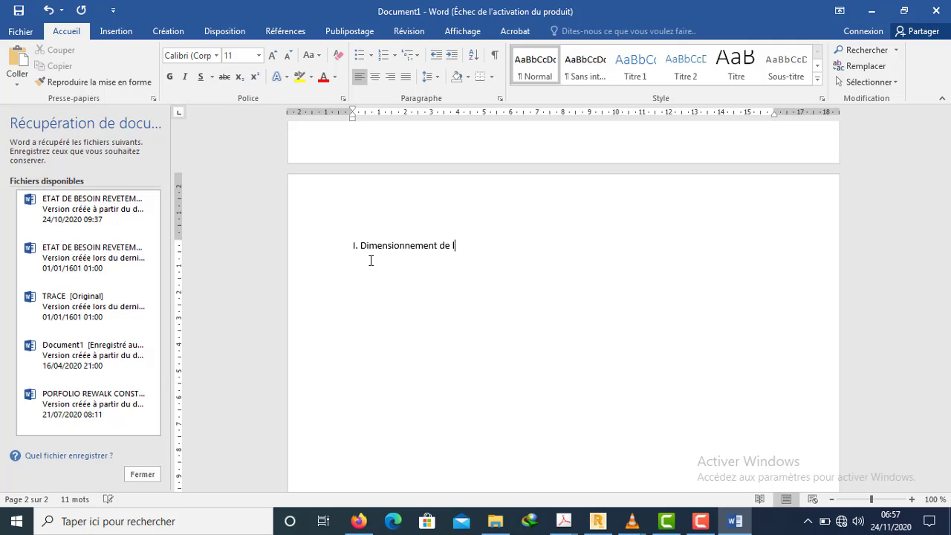
pyautogui.write('la Colonne')
pyautogui.press('Return')
pyautogui.hotkey('ctrl', 'v')
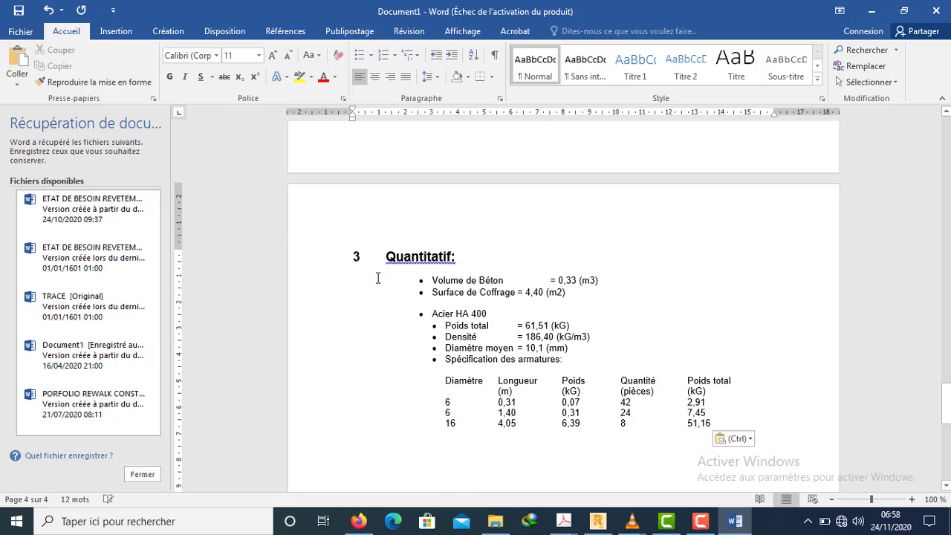
# - Make the heading "I. Dimensionnement de la Colonne" bold and enlarge its font by three size increments
pyautogui.scroll(20, 408, 303)
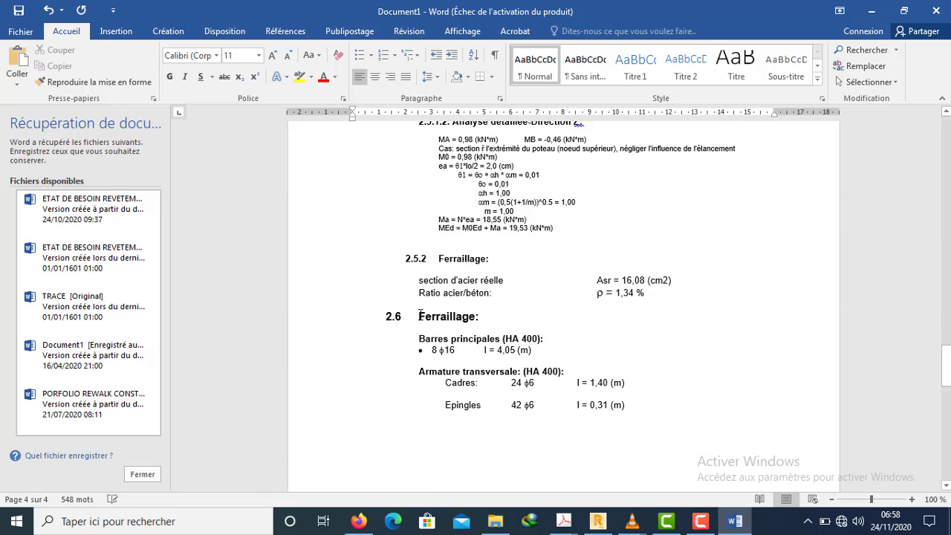
pyautogui.scroll(20, 416, 306)
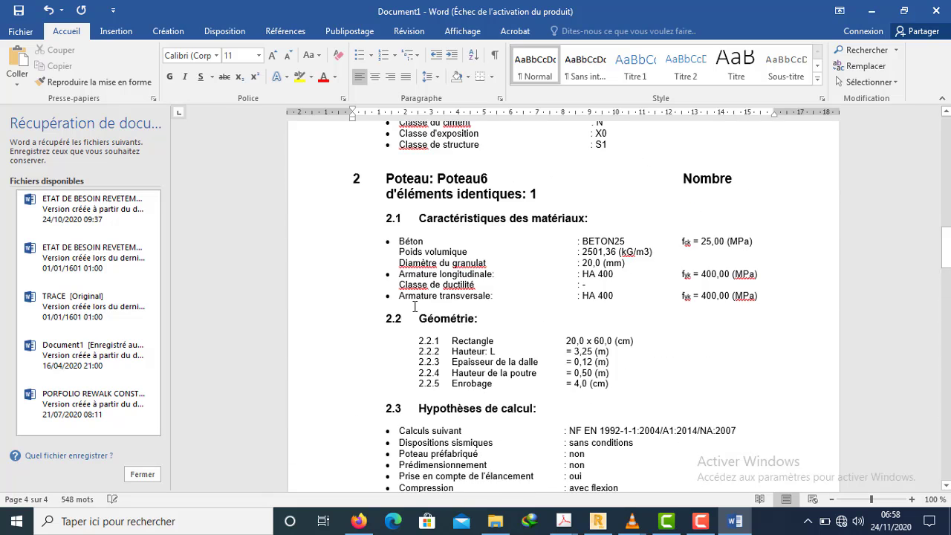
pyautogui.scroll(3, 414, 305)
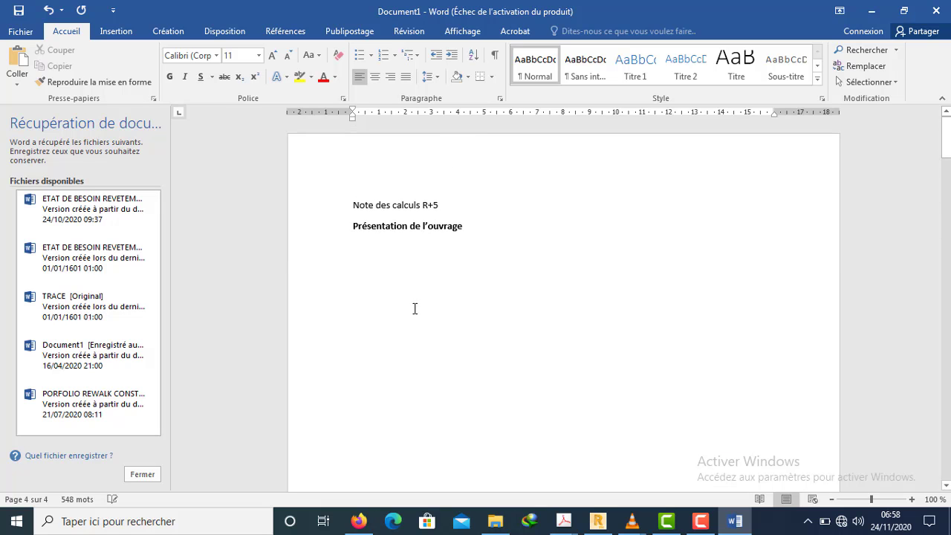
pyautogui.scroll(-10, 416, 306)
pyautogui.scroll(-8, 429, 316)
pyautogui.scroll(2, 416, 246)
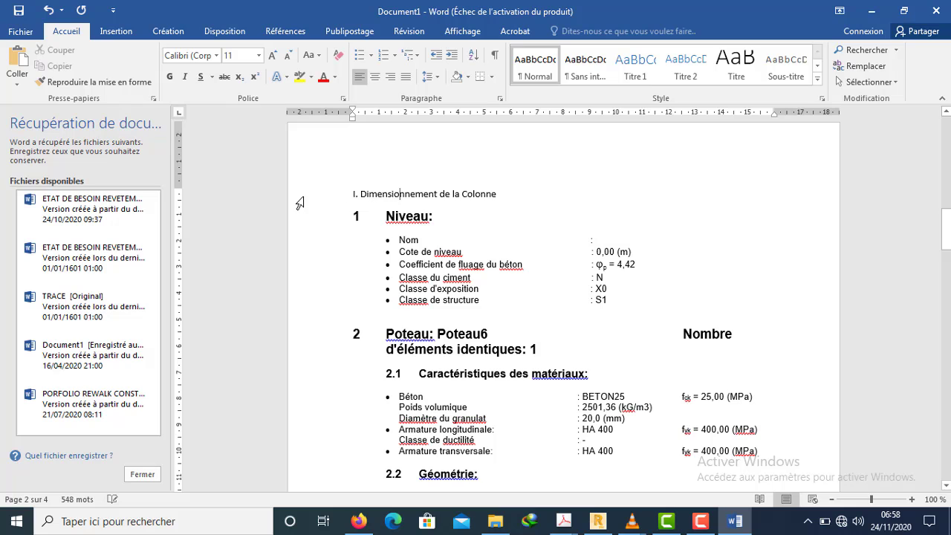
pyautogui.click(301, 200)
pyautogui.click(312, 173)
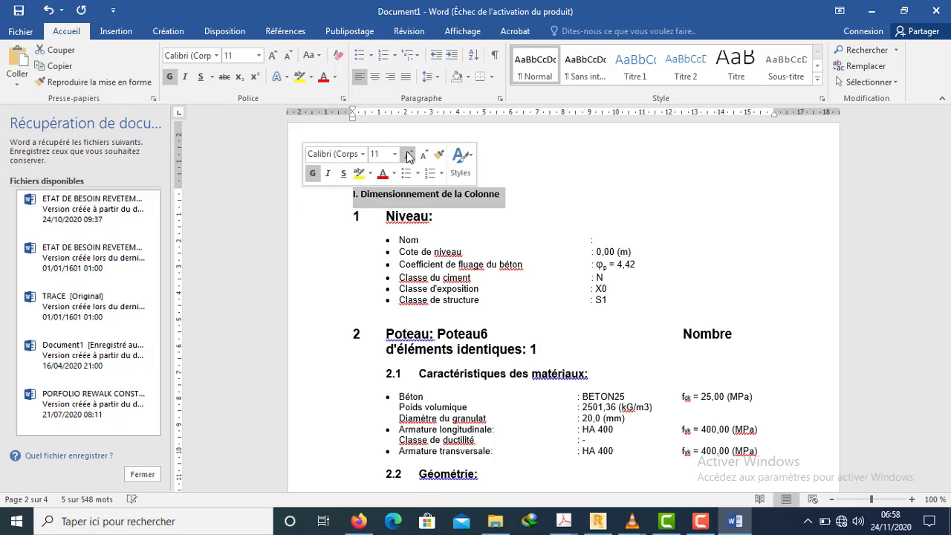
pyautogui.click(408, 154)
pyautogui.click(408, 154)
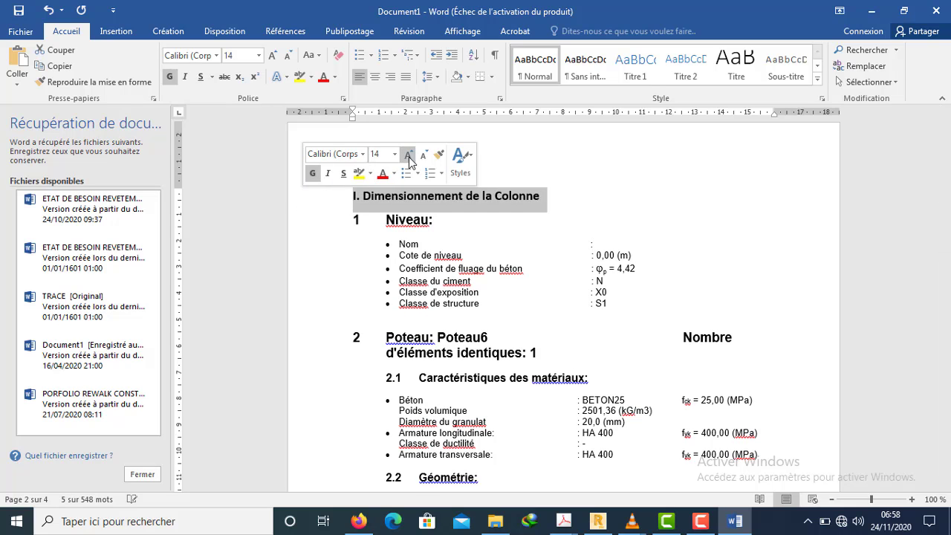
pyautogui.click(408, 154)
pyautogui.click(490, 242)
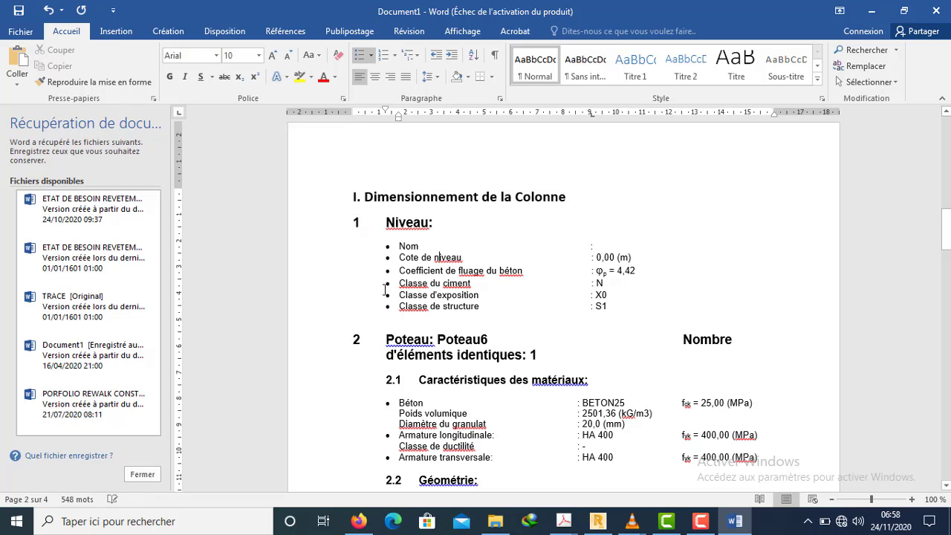
# - Review the pasted column note from the geometry and loading sections through the reinforcement and quantities sections
pyautogui.scroll(-15, 480, 289)
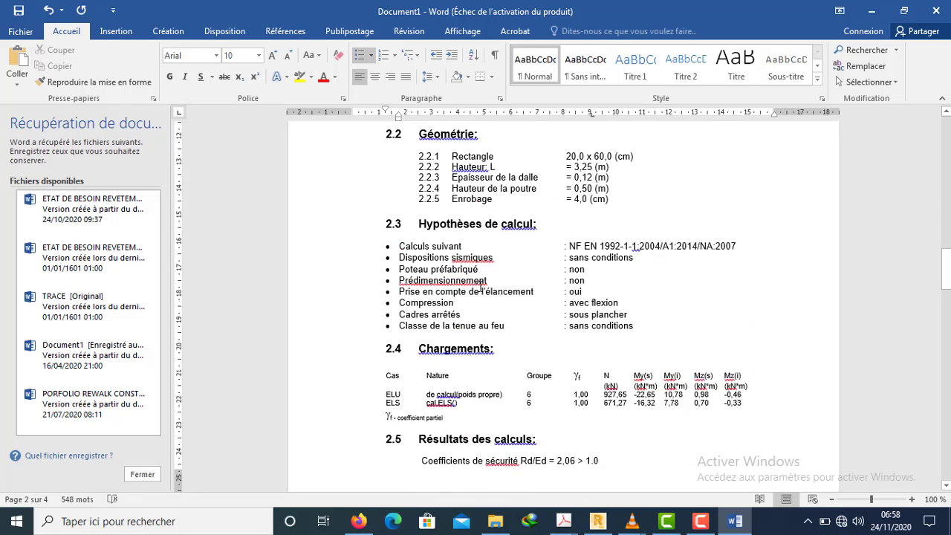
pyautogui.scroll(-15, 480, 289)
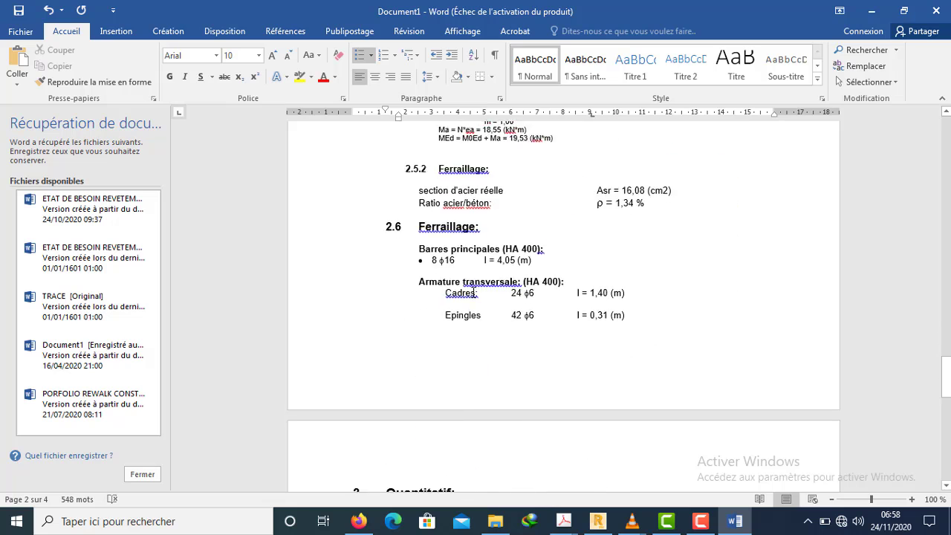
pyautogui.scroll(-10, 471, 295)
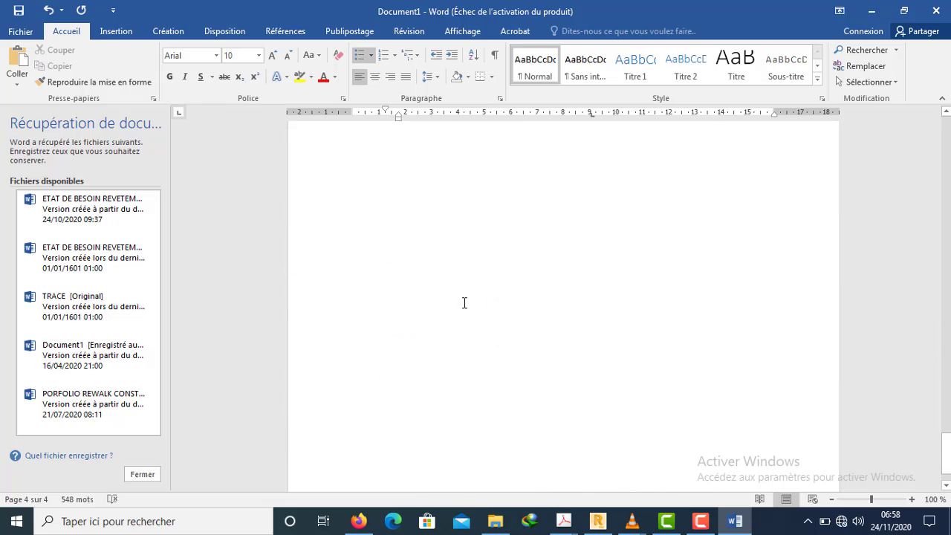
pyautogui.scroll(12, 463, 301)
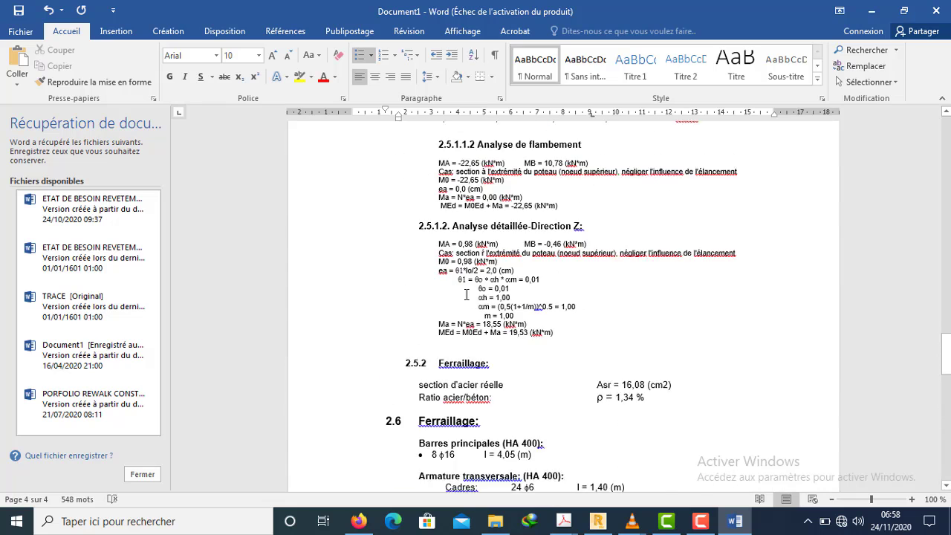
pyautogui.scroll(15, 466, 295)
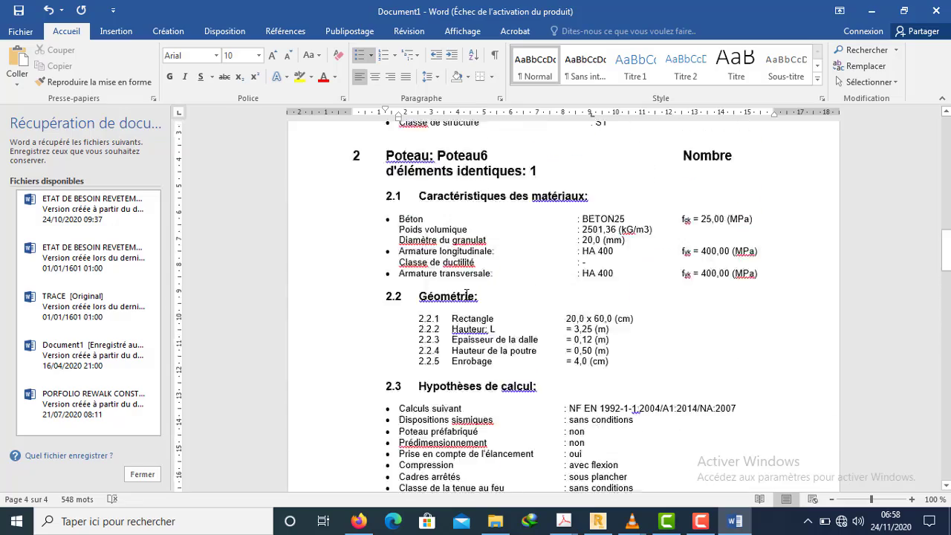
pyautogui.scroll(-15, 466, 295)
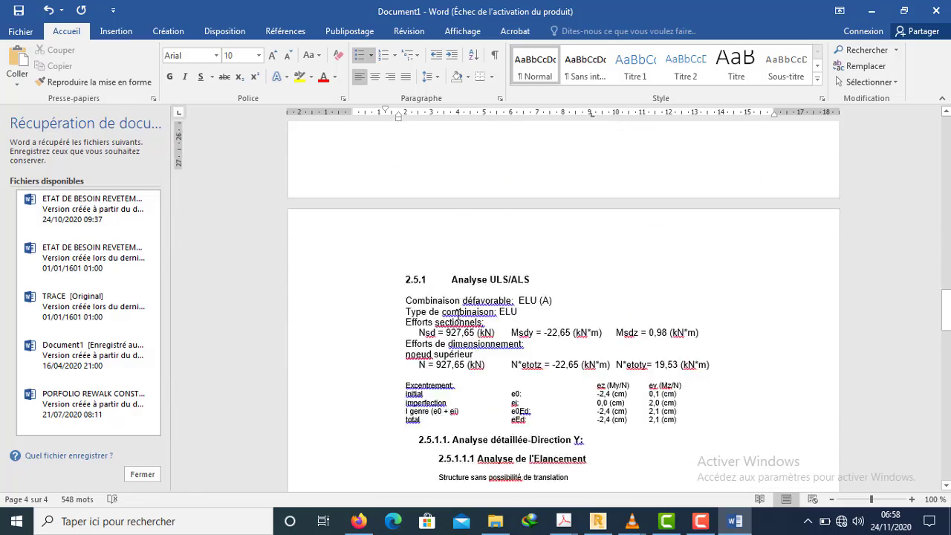
pyautogui.scroll(-12, 451, 321)
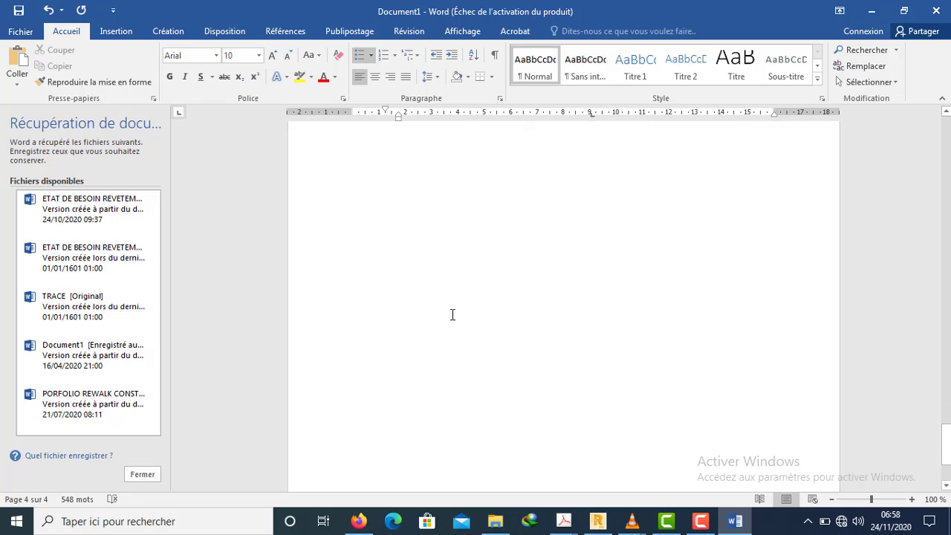
pyautogui.scroll(6, 455, 305)
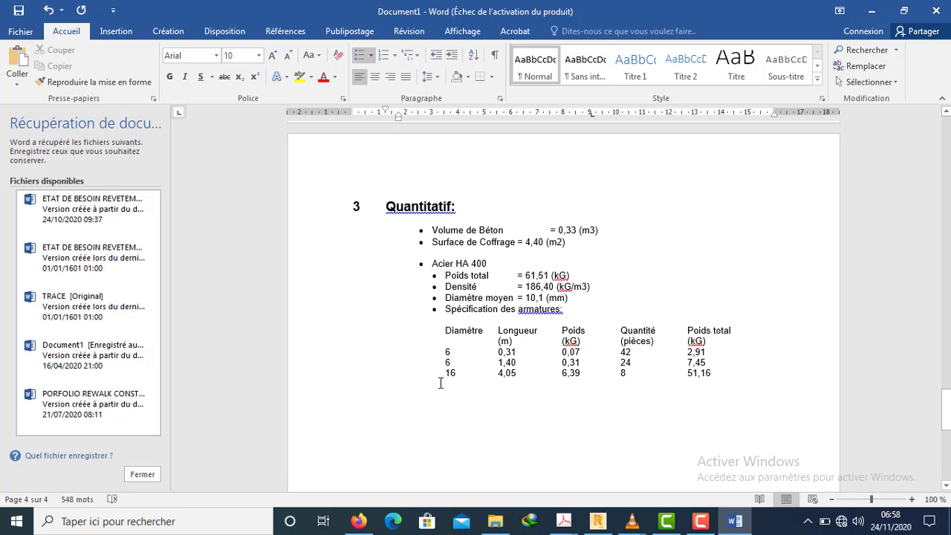
pyautogui.click(424, 413)
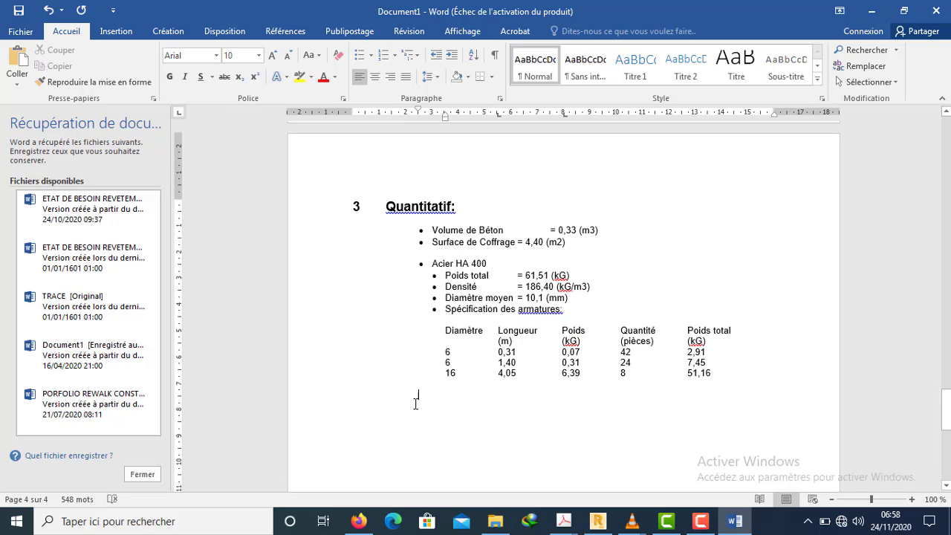
pyautogui.scroll(6, 419, 388)
pyautogui.scroll(12, 420, 386)
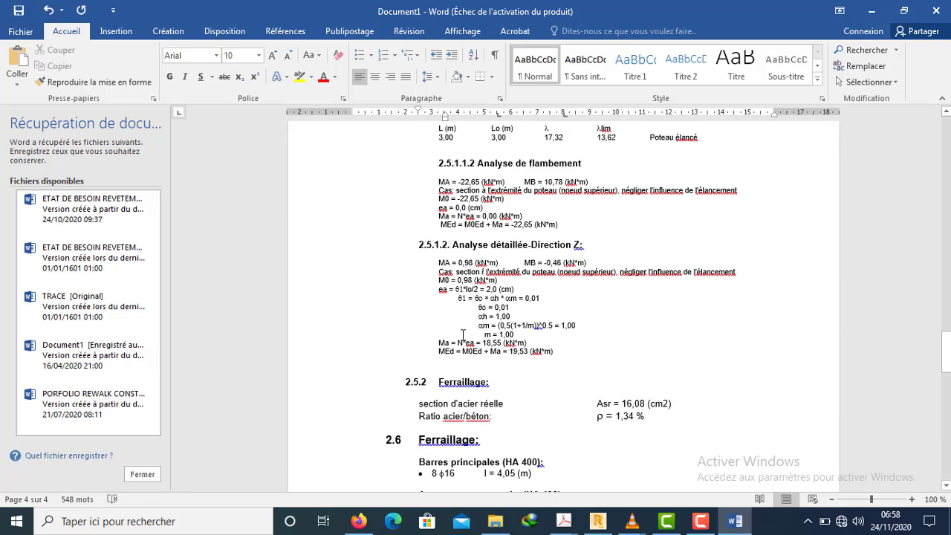
# - Save the document as "Note des calculs R+5" in the "Projet Batiment Partie 1.1" folder inside "01 Calcul statique_ Dimensionnement"
pyautogui.click(18, 10)
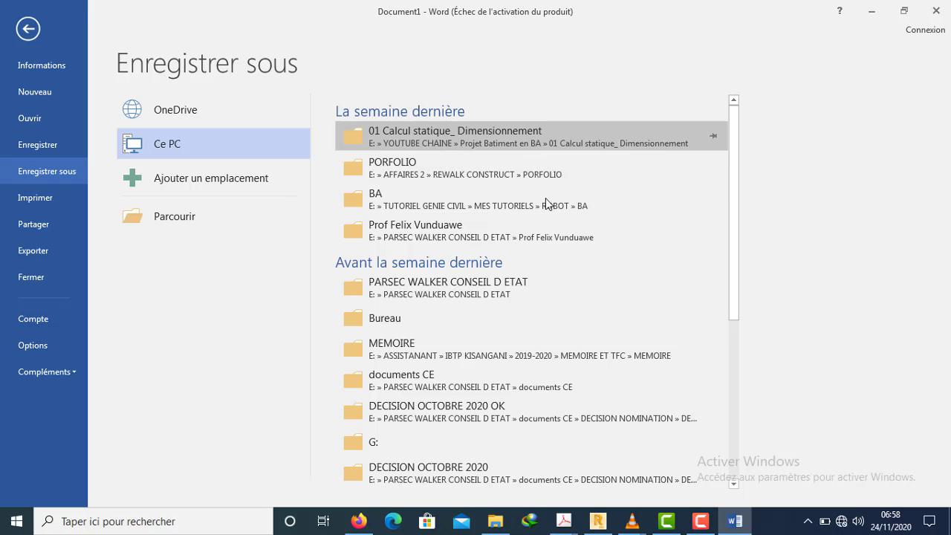
pyautogui.click(587, 168)
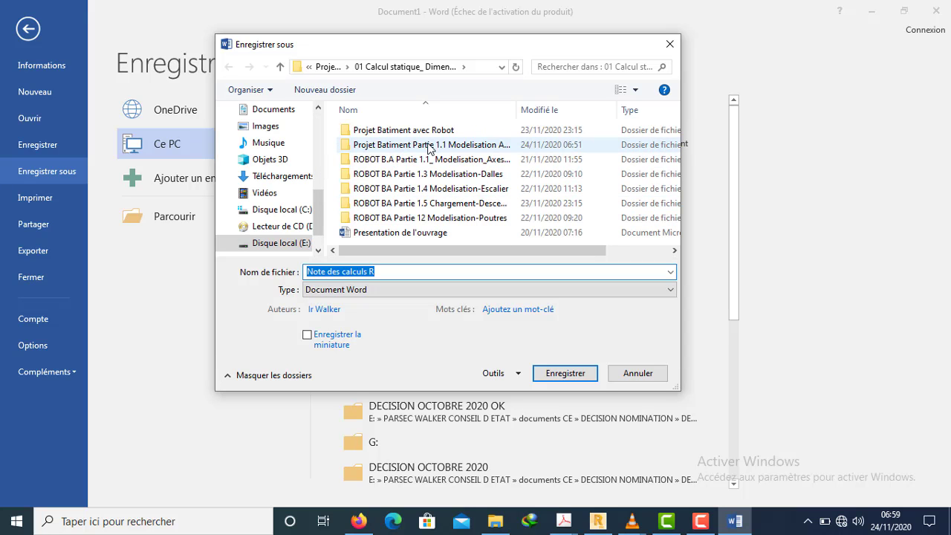
pyautogui.doubleClick(414, 147)
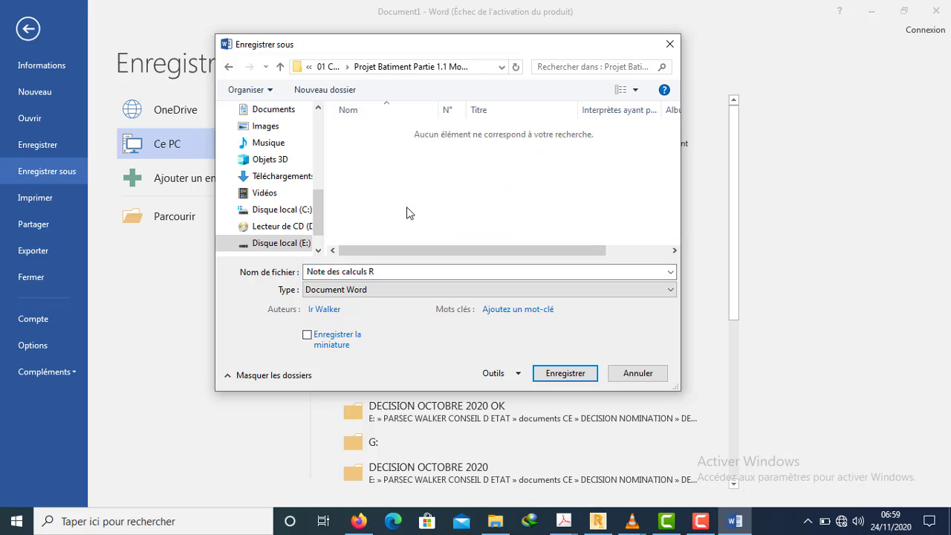
pyautogui.click(378, 275)
pyautogui.click(384, 271)
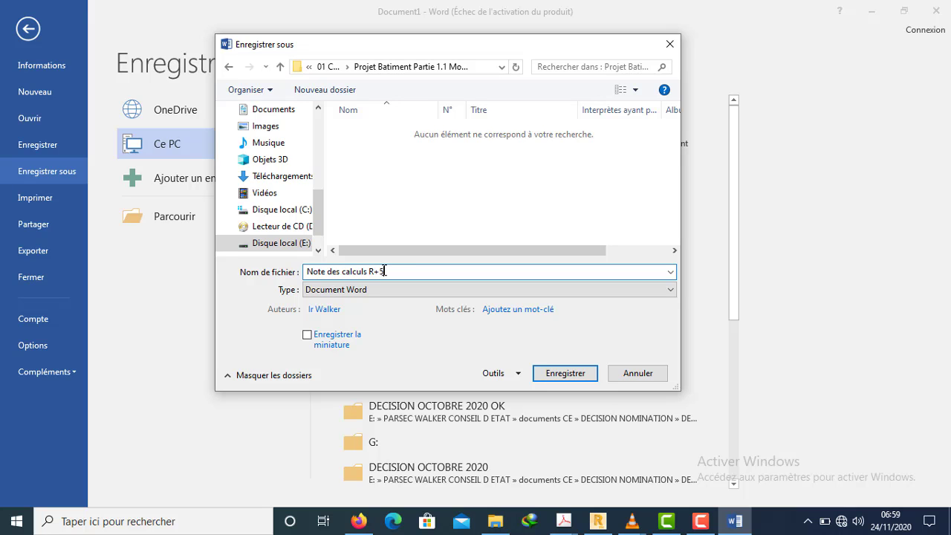
pyautogui.click(563, 374)
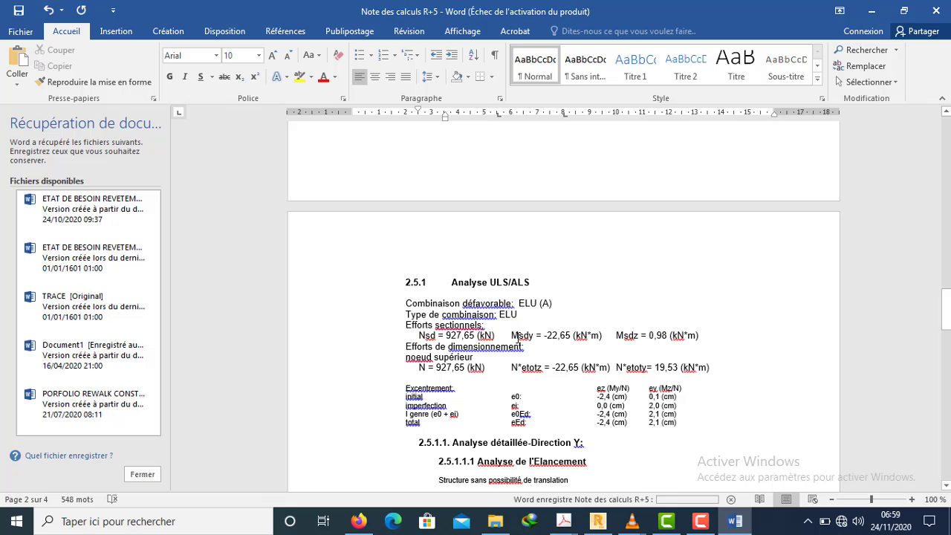
# - Switch to Robot Structural Analysis and close the calculation note Poteau6.rtf
pyautogui.moveTo(597, 529)
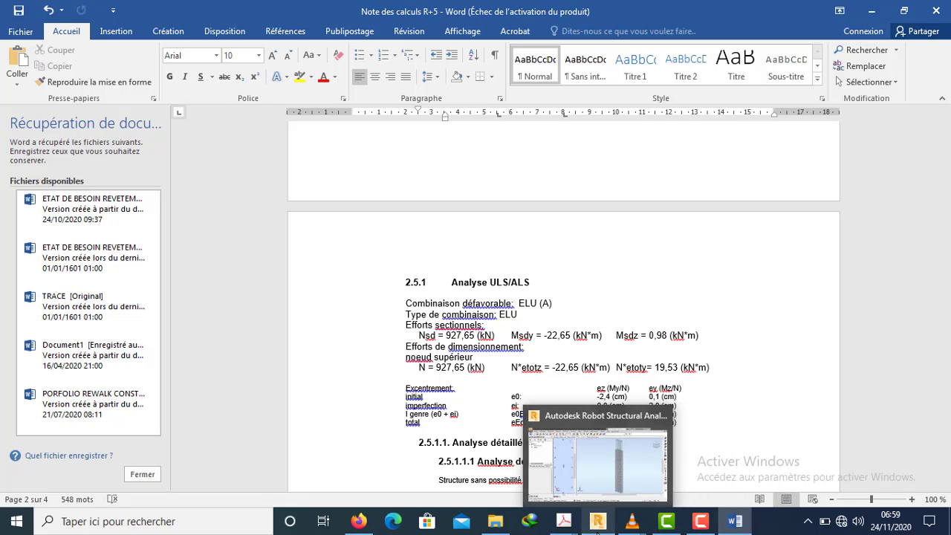
pyautogui.click(613, 457)
pyautogui.click(468, 220)
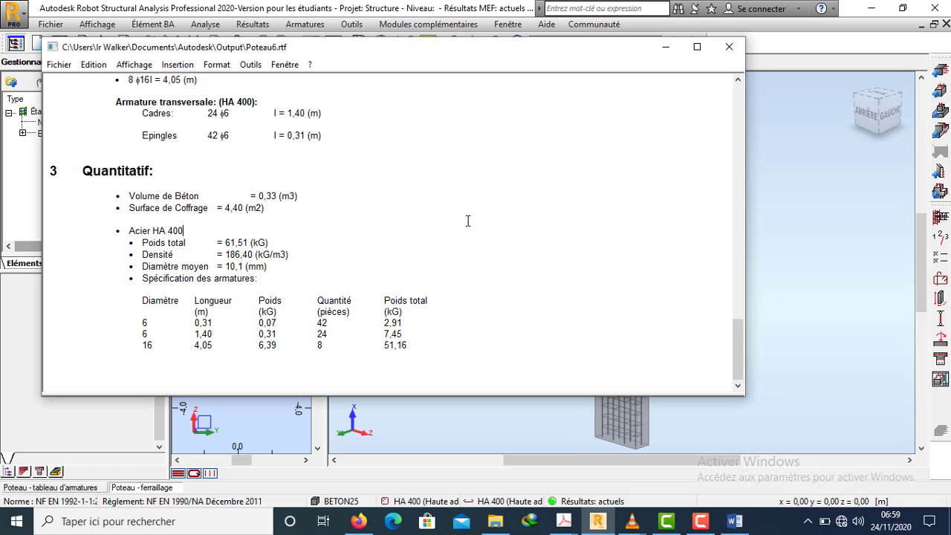
pyautogui.click(729, 46)
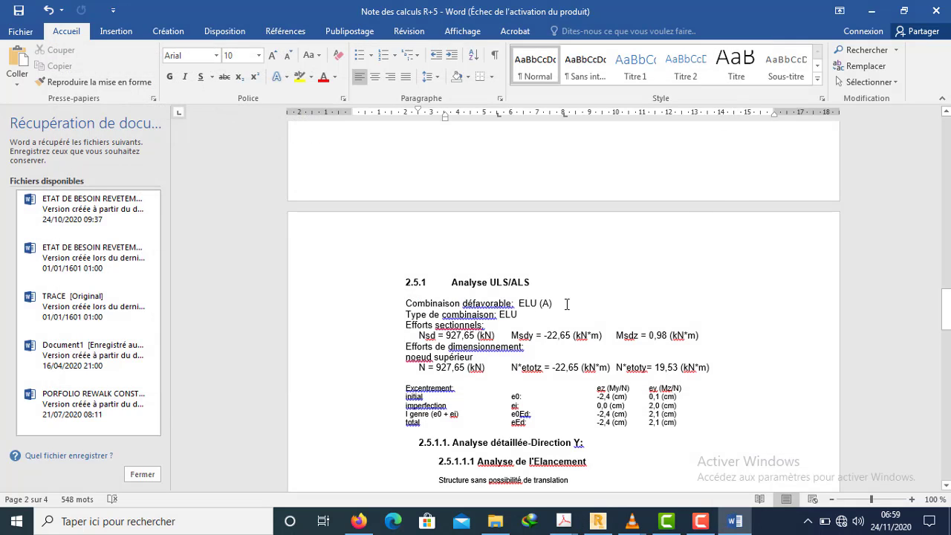
# - Switch from the Word report to Robot Structural Analysis
pyautogui.click(598, 522)
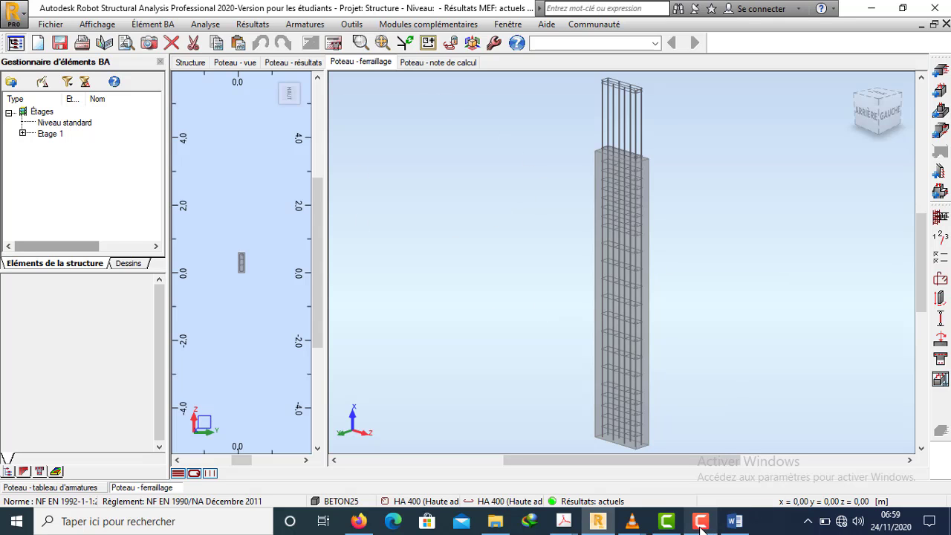
pyautogui.moveTo(701, 526)
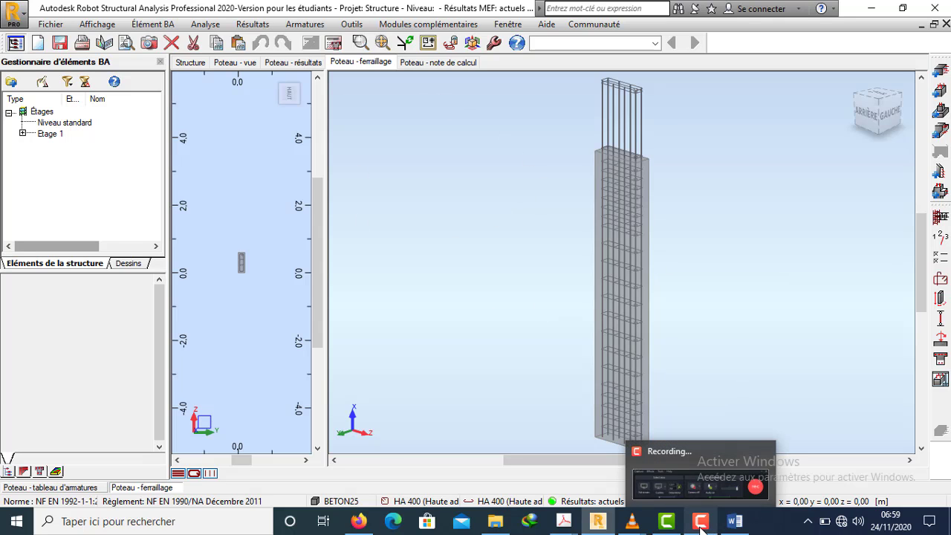
pyautogui.click(701, 457)
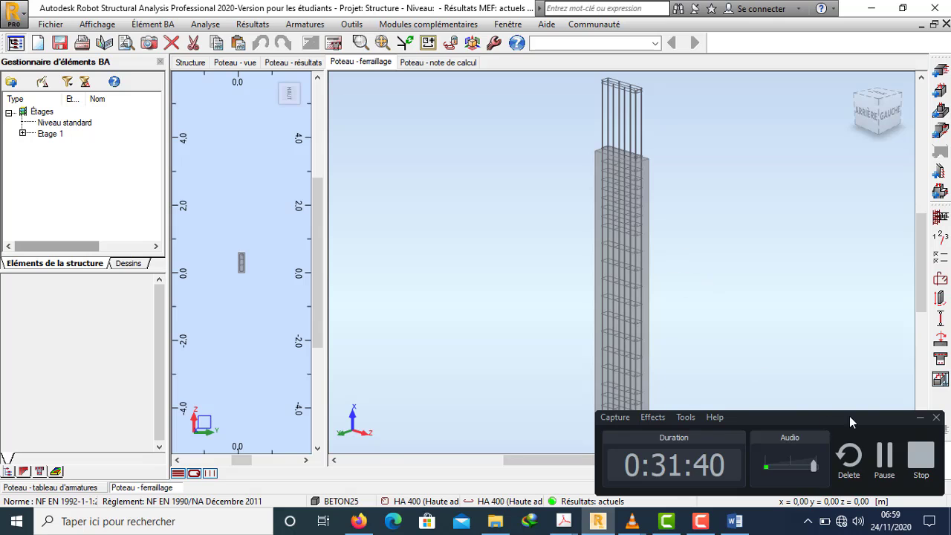
pyautogui.click(917, 418)
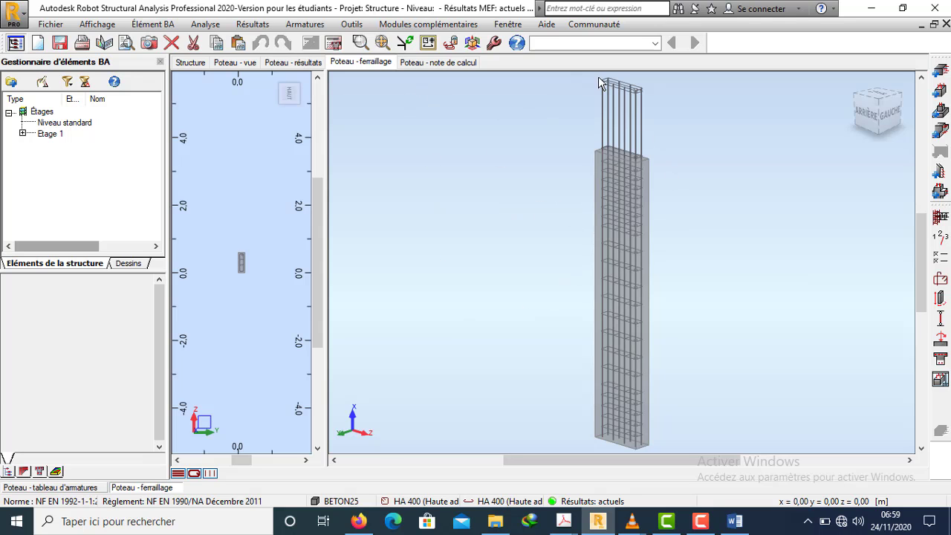
# - Return from the column reinforcement to the Géométrie layout and show the whole building in an overall 3D view
pyautogui.click(656, 43)
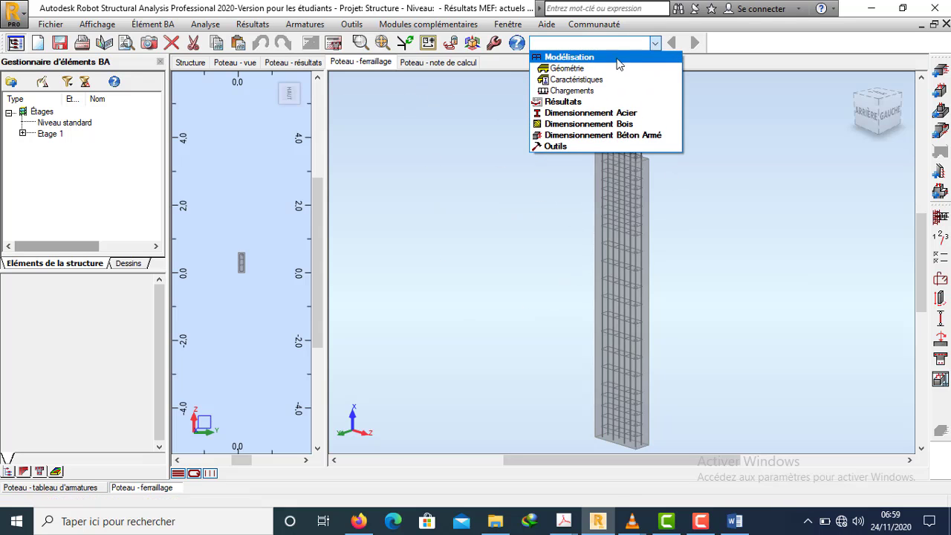
pyautogui.click(617, 68)
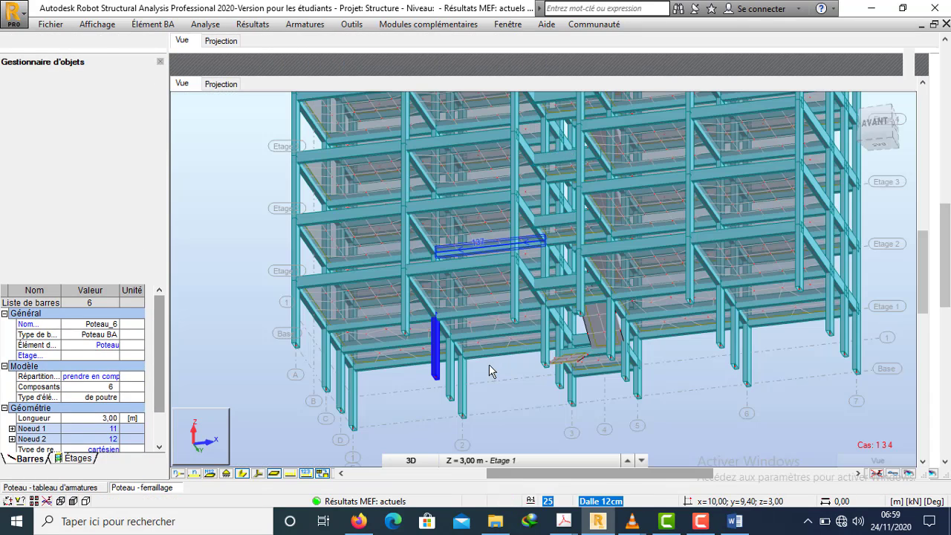
pyautogui.scroll(-1, 510, 324)
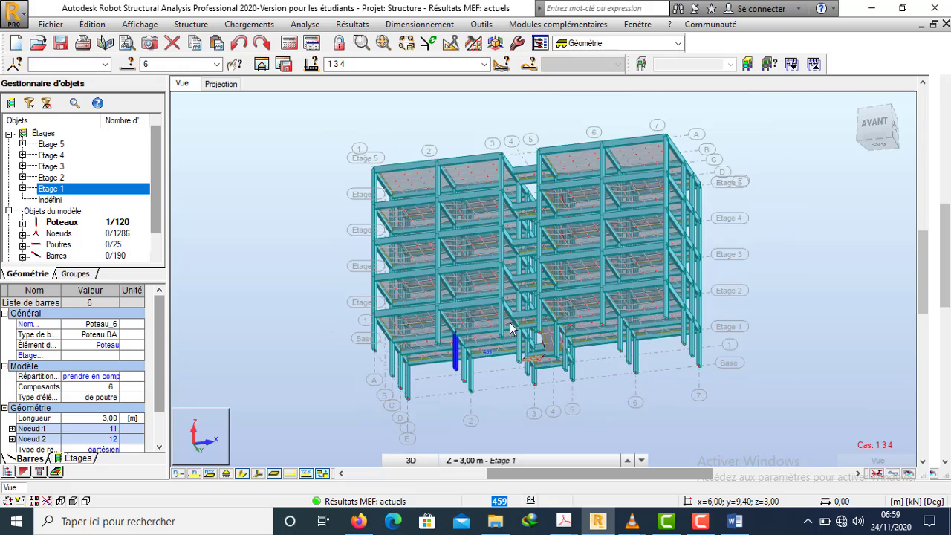
pyautogui.scroll(-1, 852, 113)
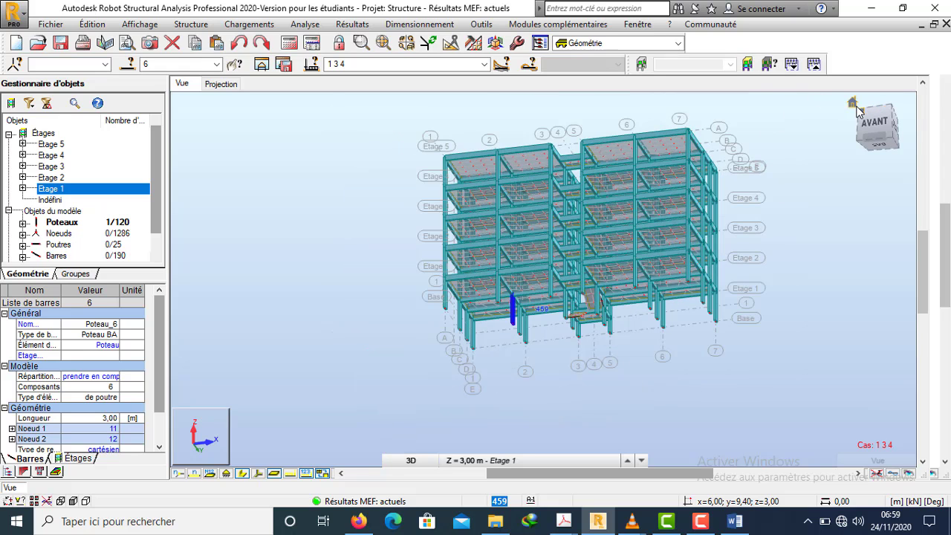
pyautogui.click(854, 105)
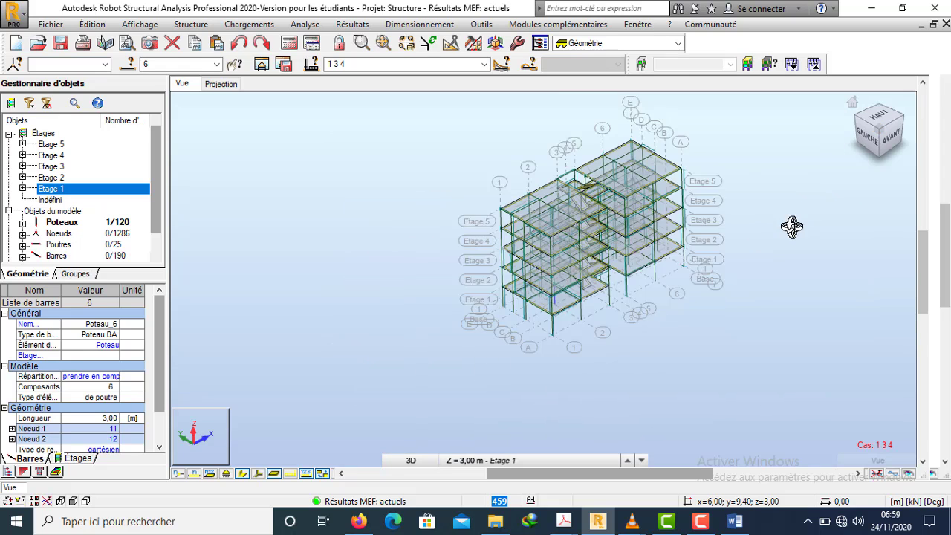
pyautogui.scroll(-10, 647, 225)
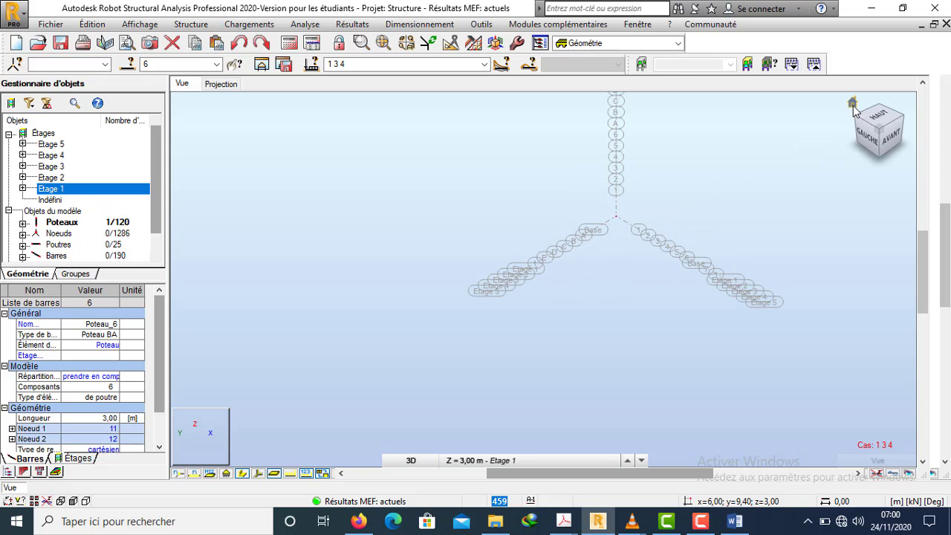
pyautogui.click(853, 105)
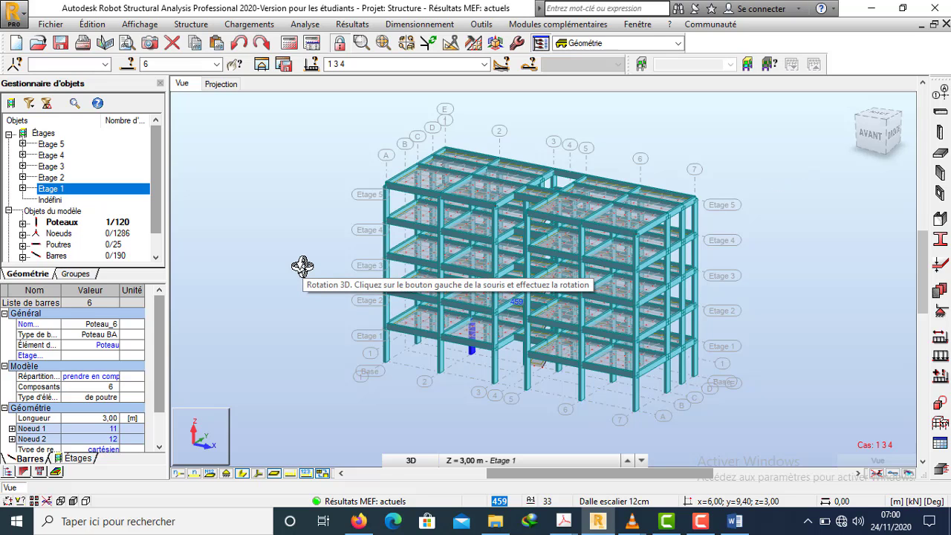
# - Leave the 3D rotation mode and clear the selection of the ground-floor column in the building model
pyautogui.rightClick(290, 215)
pyautogui.click(288, 223)
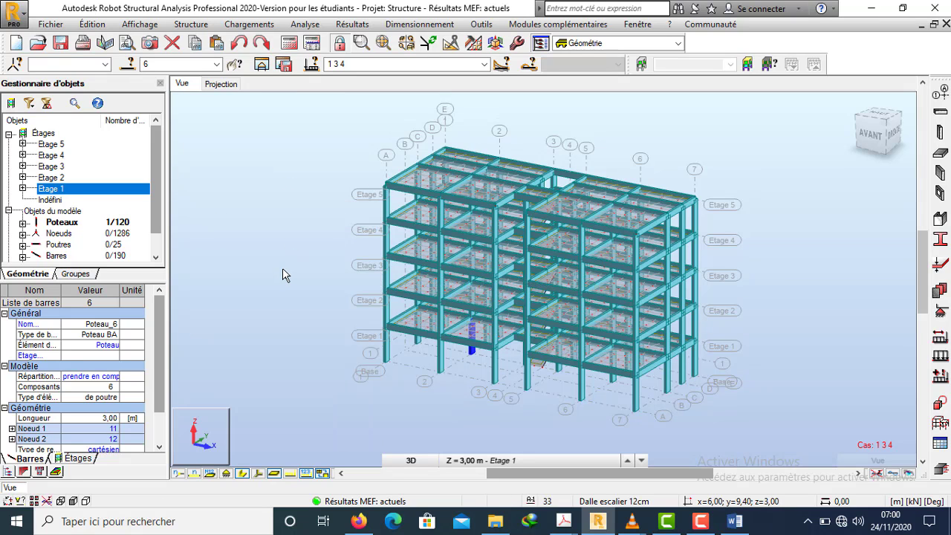
pyautogui.press('Escape')
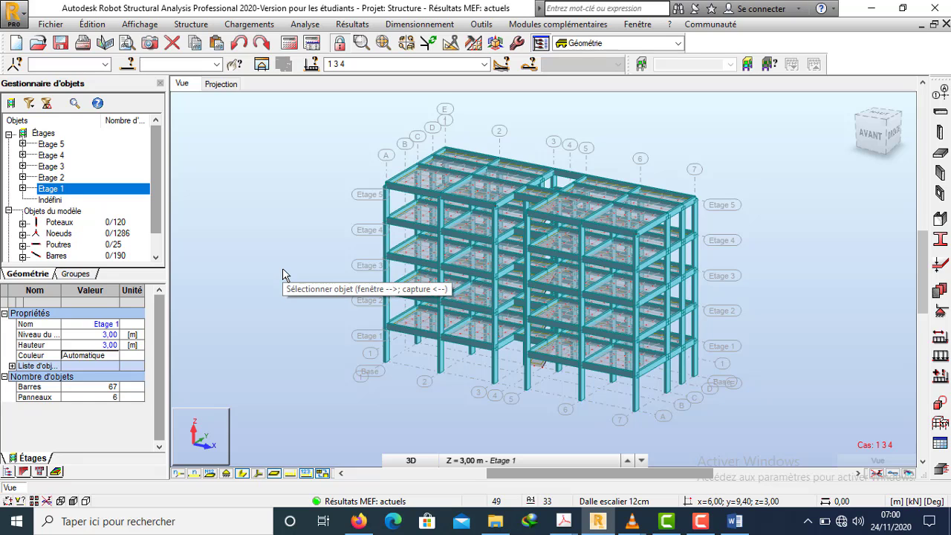
pyautogui.click(697, 522)
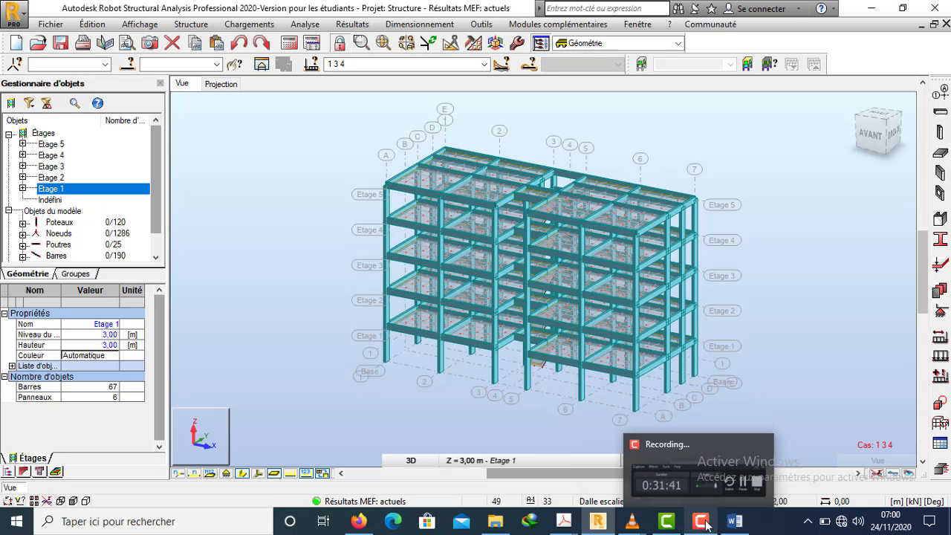